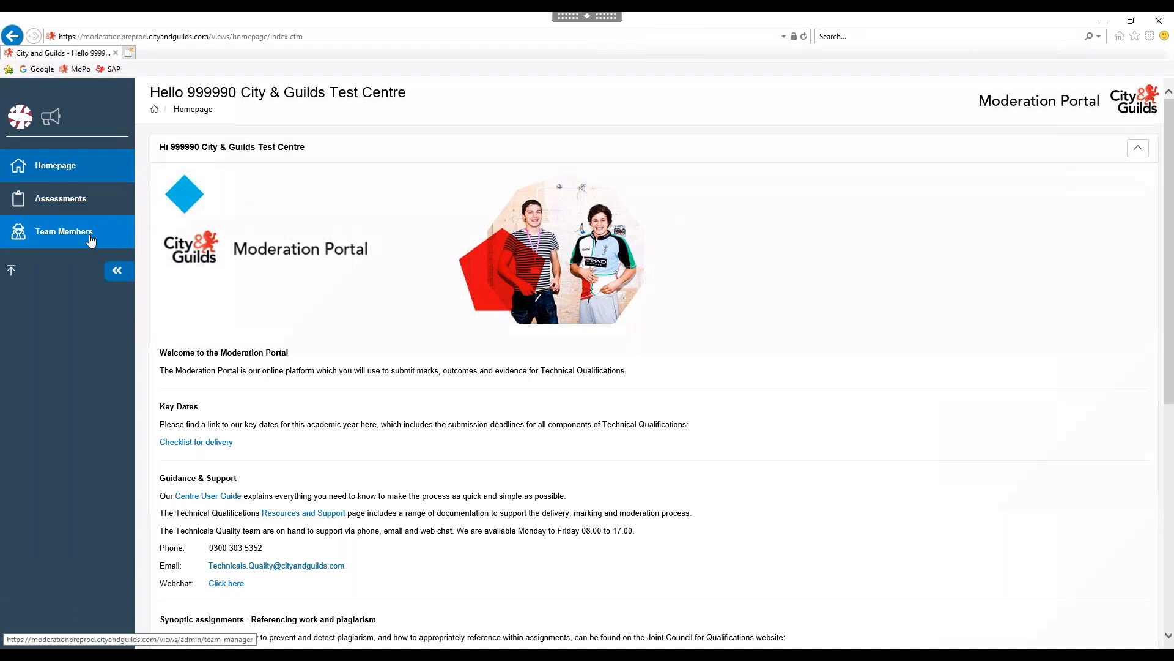
Go to Team Members and start a blank New Team Member form.
left_click(55, 235)
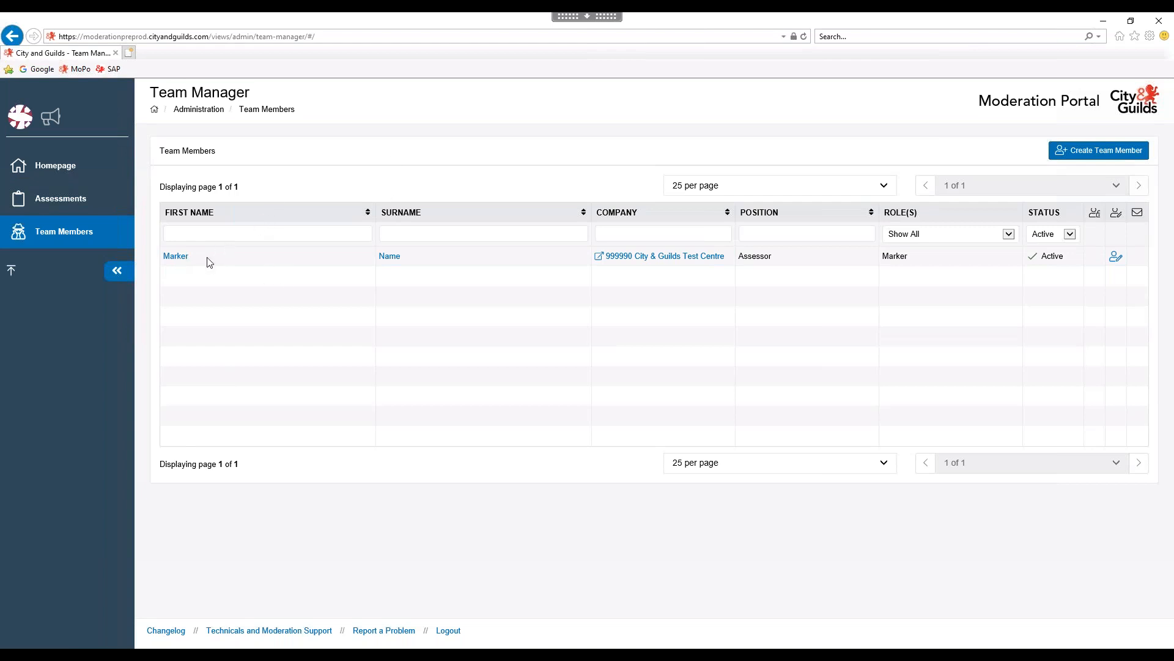
left_click(1102, 161)
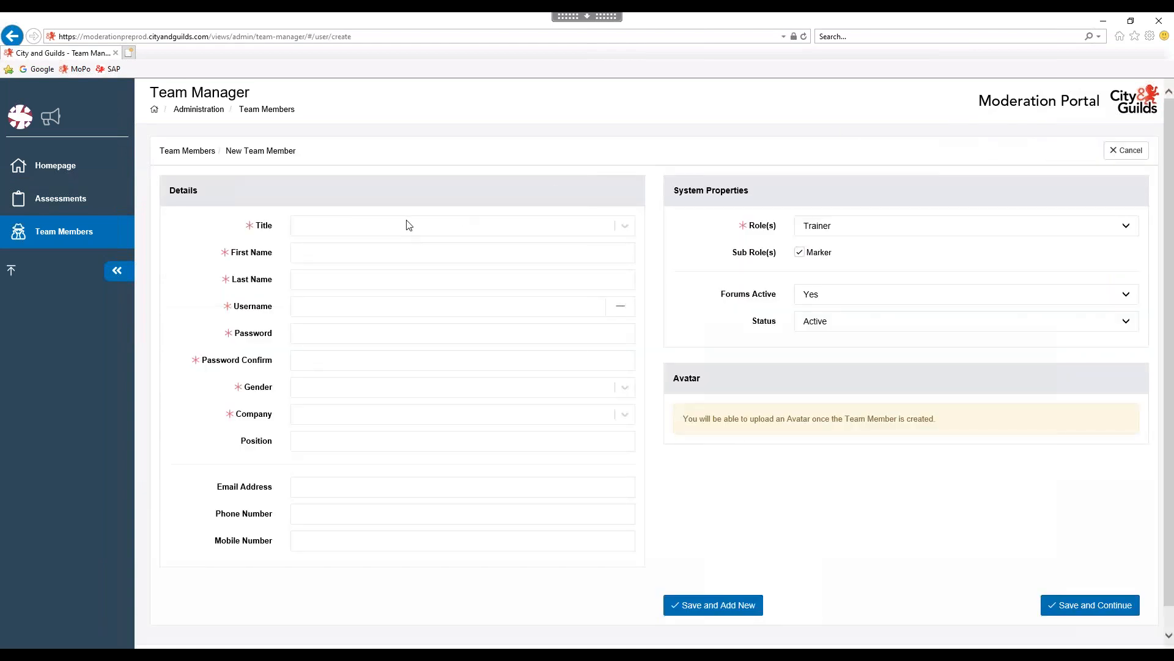
Choose title Mr, enter the test marker's first and last name, and fill both password fields.
left_click(626, 227)
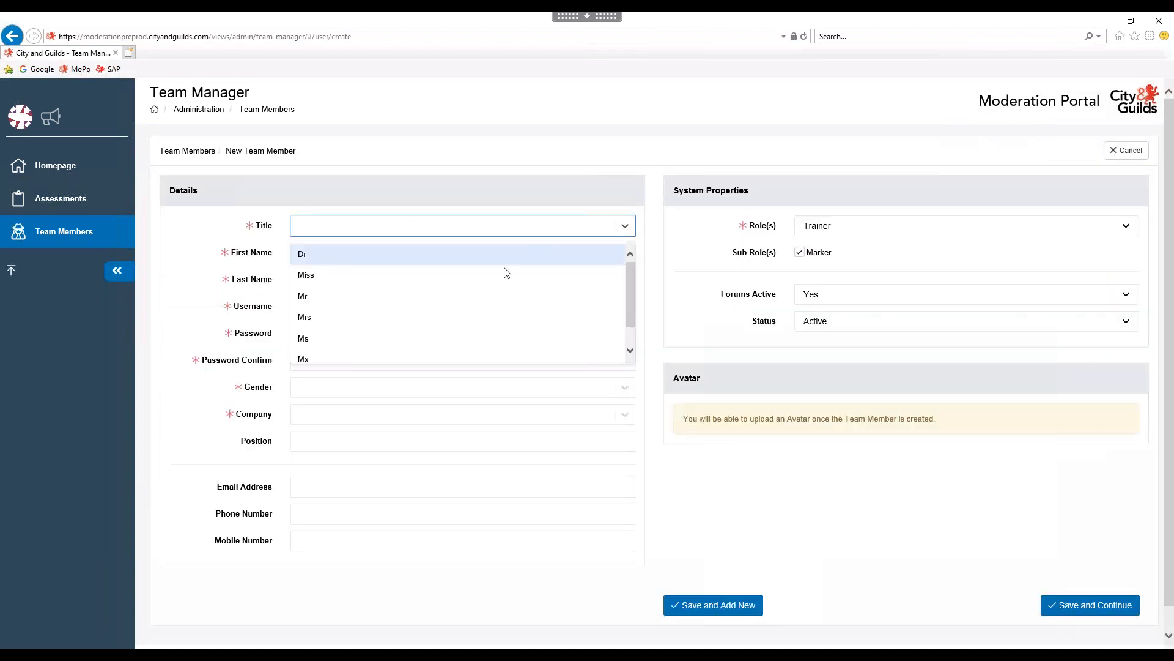
left_click(470, 300)
left_click(424, 254)
type("Tes")
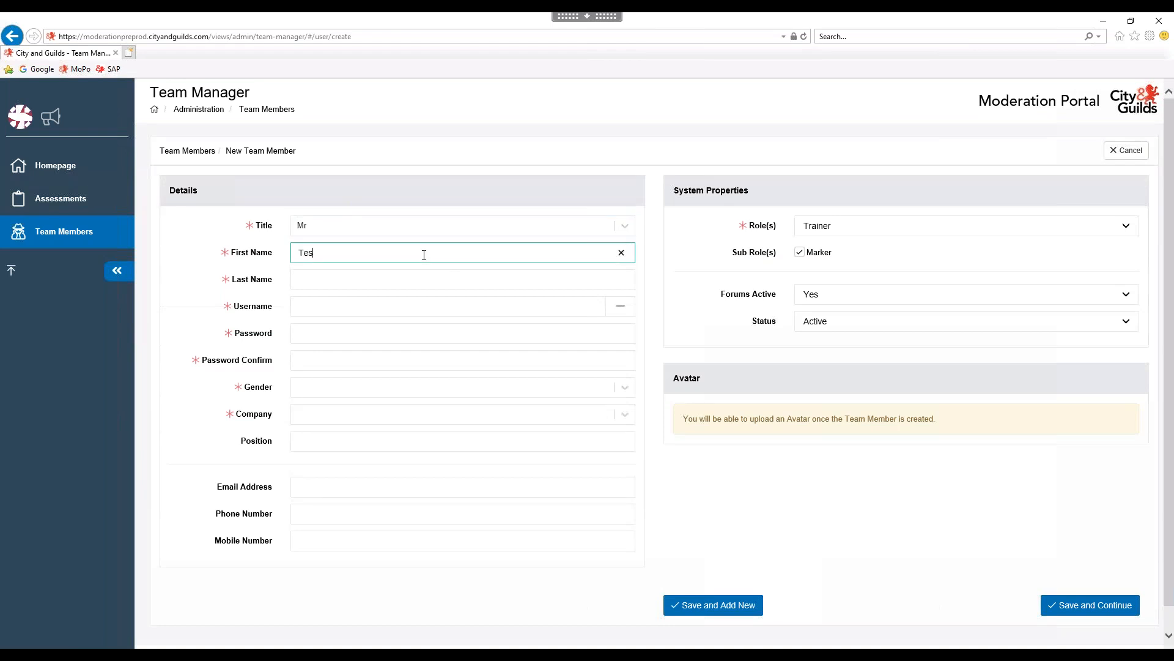
type("t")
key("Tab")
type("Marker")
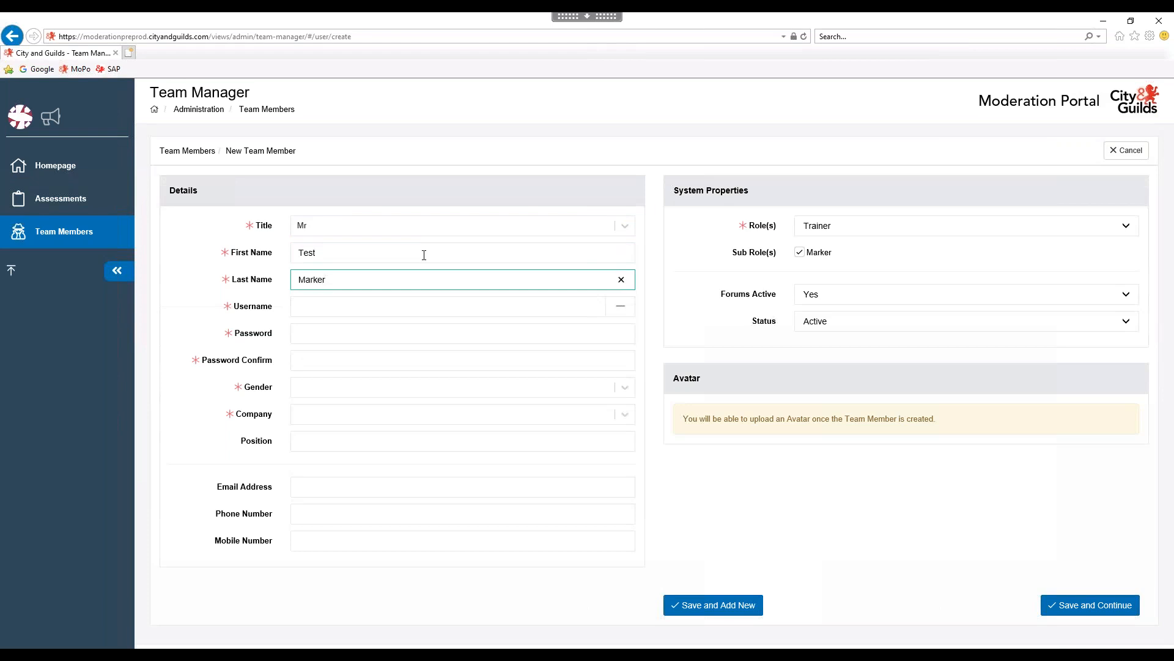
key("Tab")
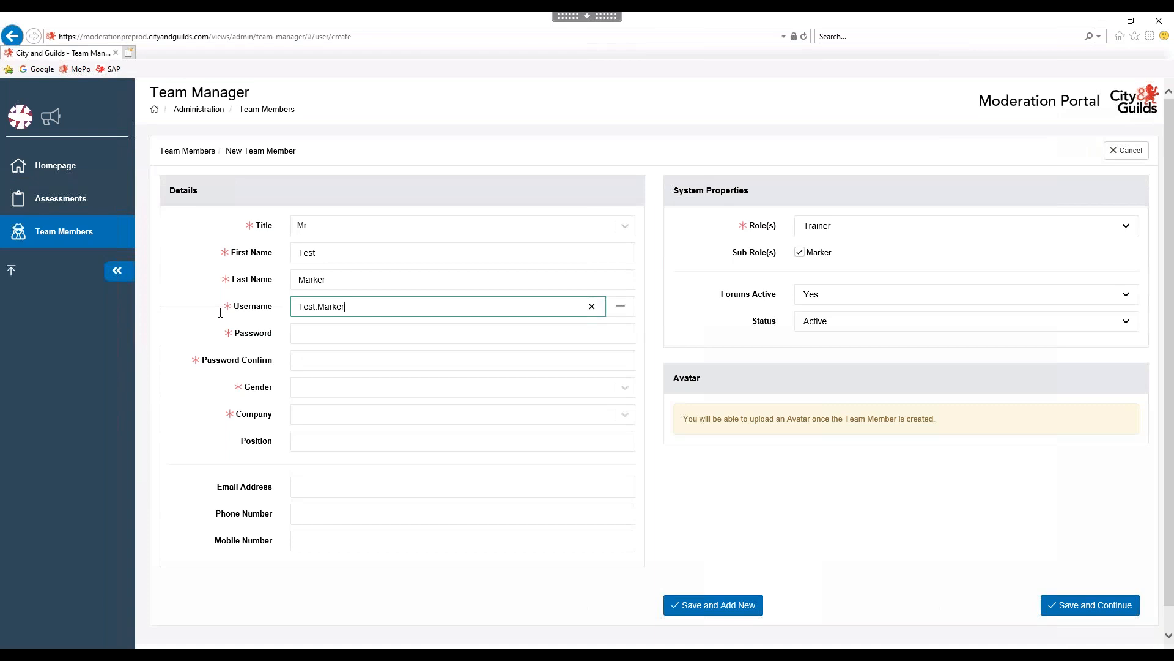
key("Tab")
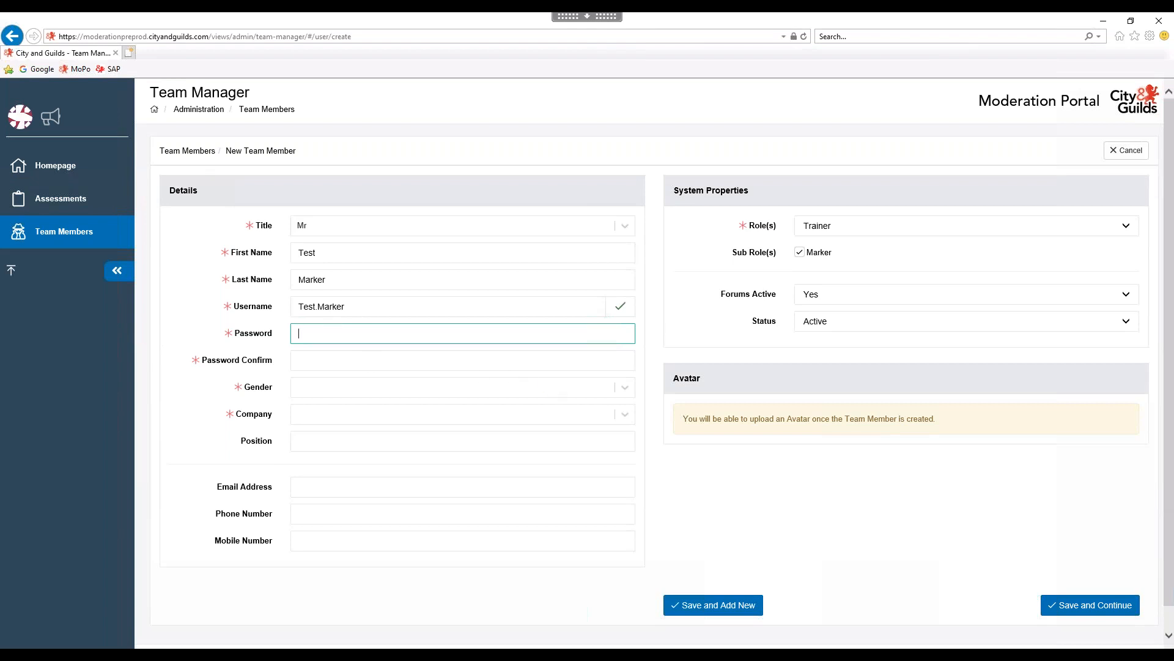
type("Password1")
key("Tab")
type("Password")
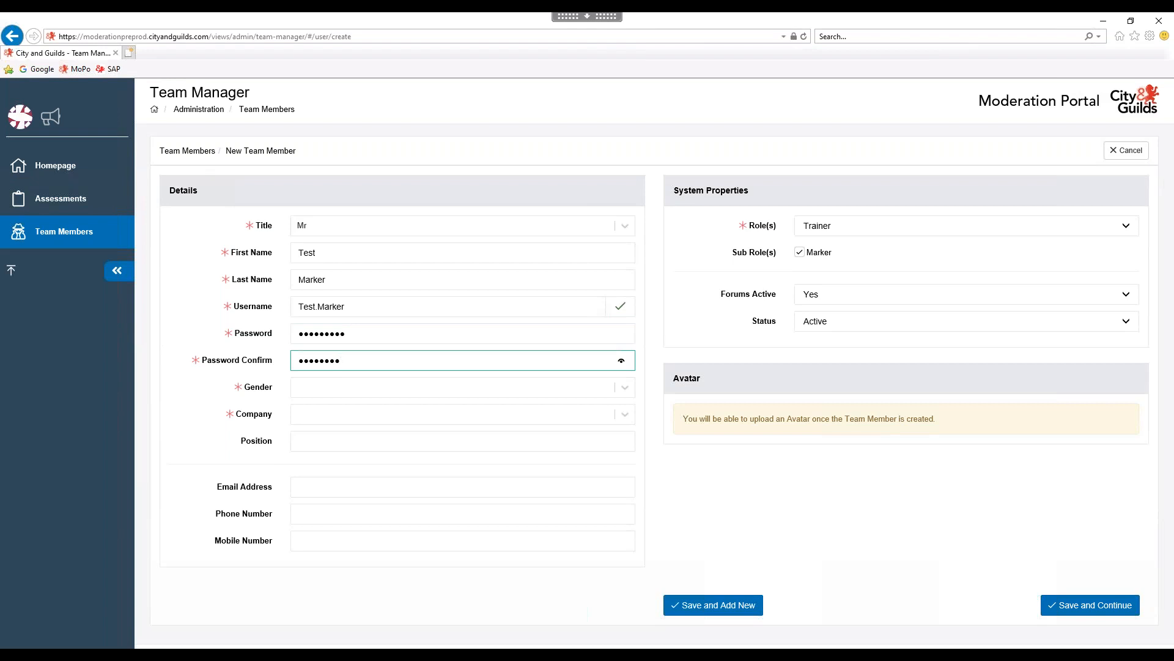
Set gender Male, company 999990 City & Guilds Test Centre, position Assessor, the marker's e-mail, and save.
left_click(625, 388)
left_click(316, 483)
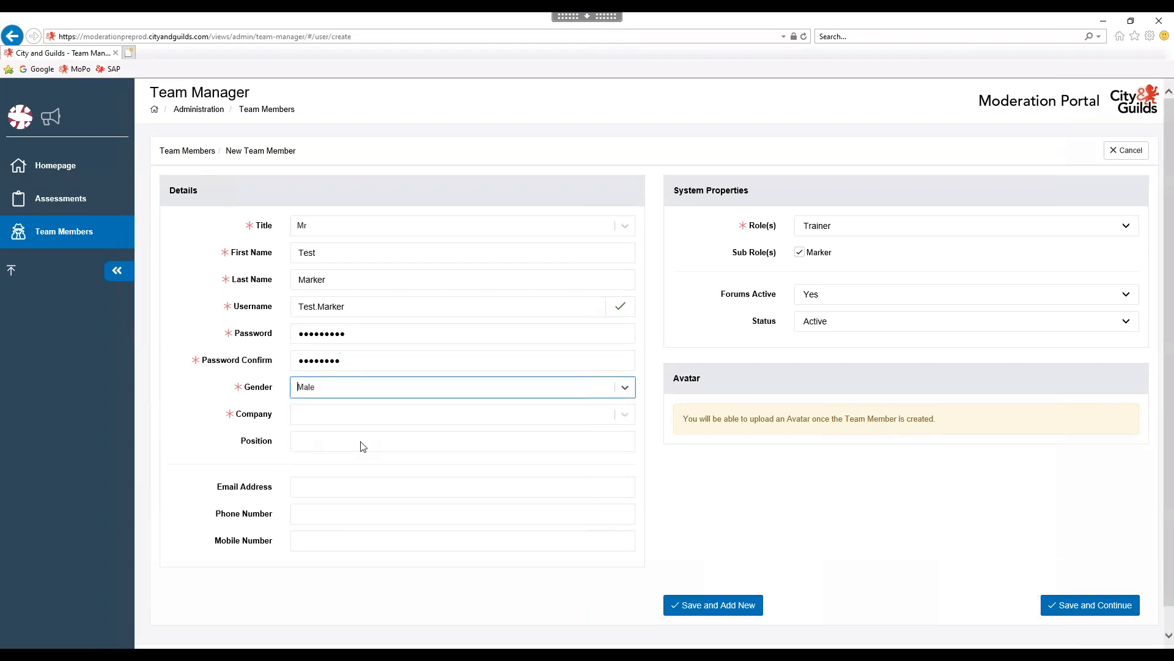
left_click(360, 419)
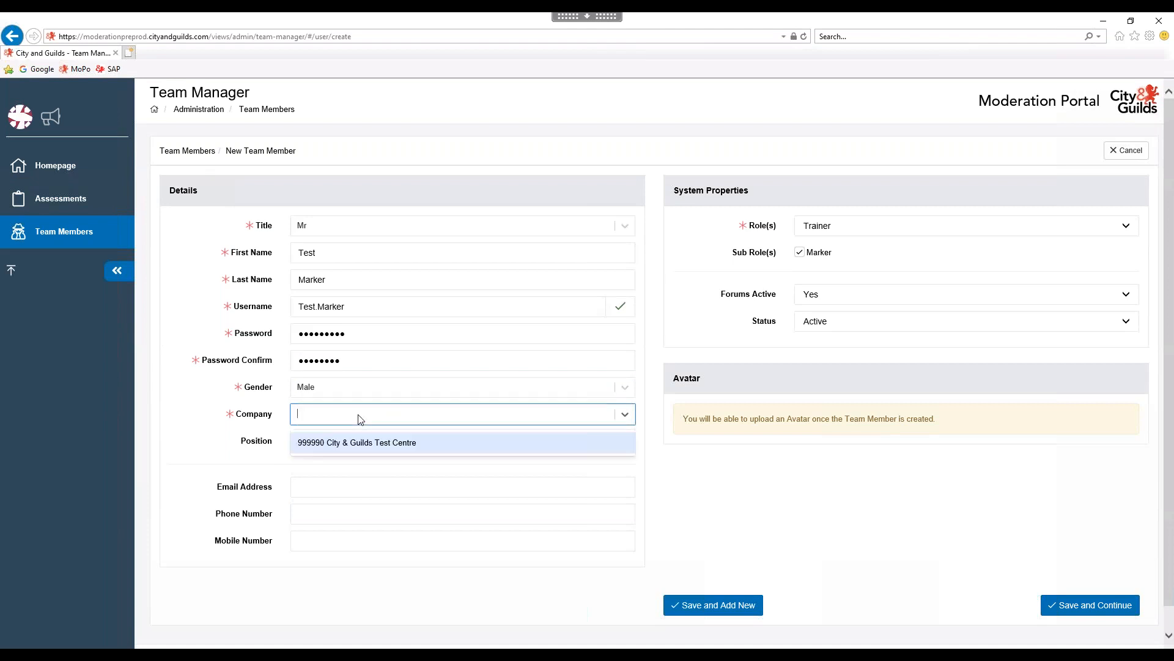
left_click(324, 443)
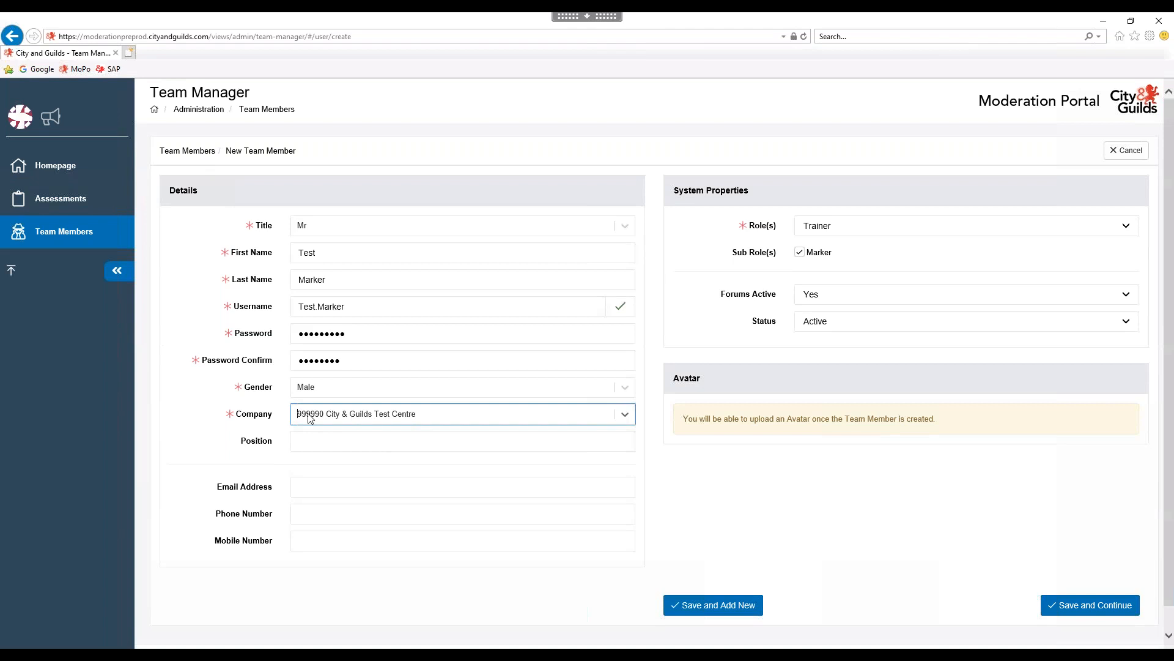
left_click(312, 441)
type("Assessor")
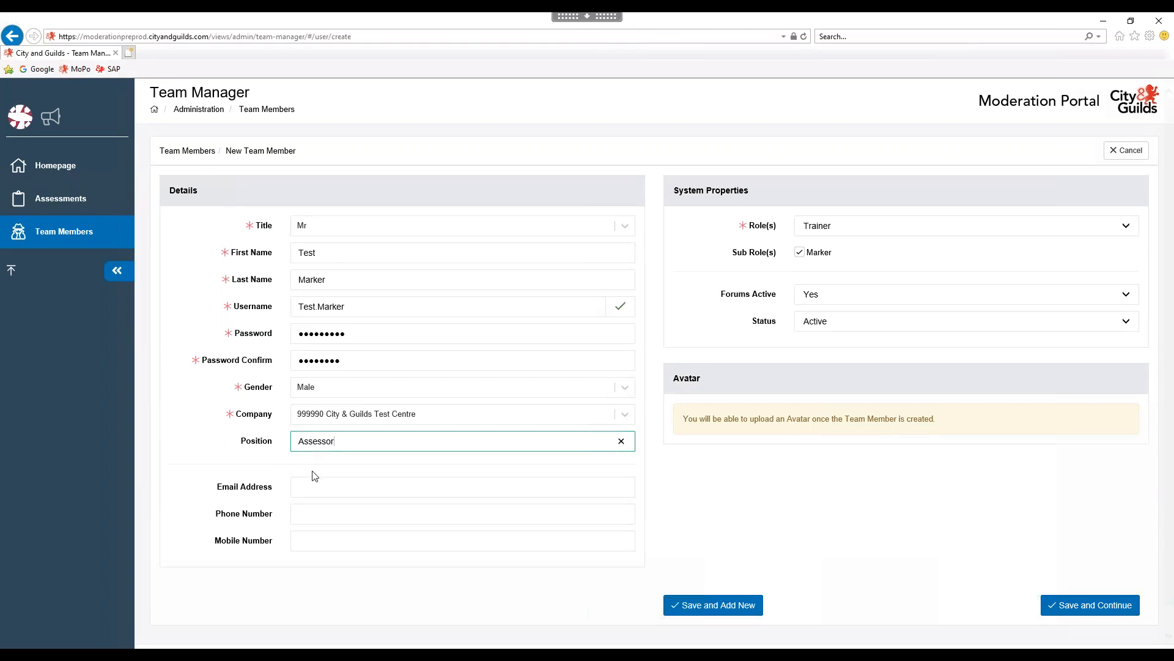
left_click(329, 488)
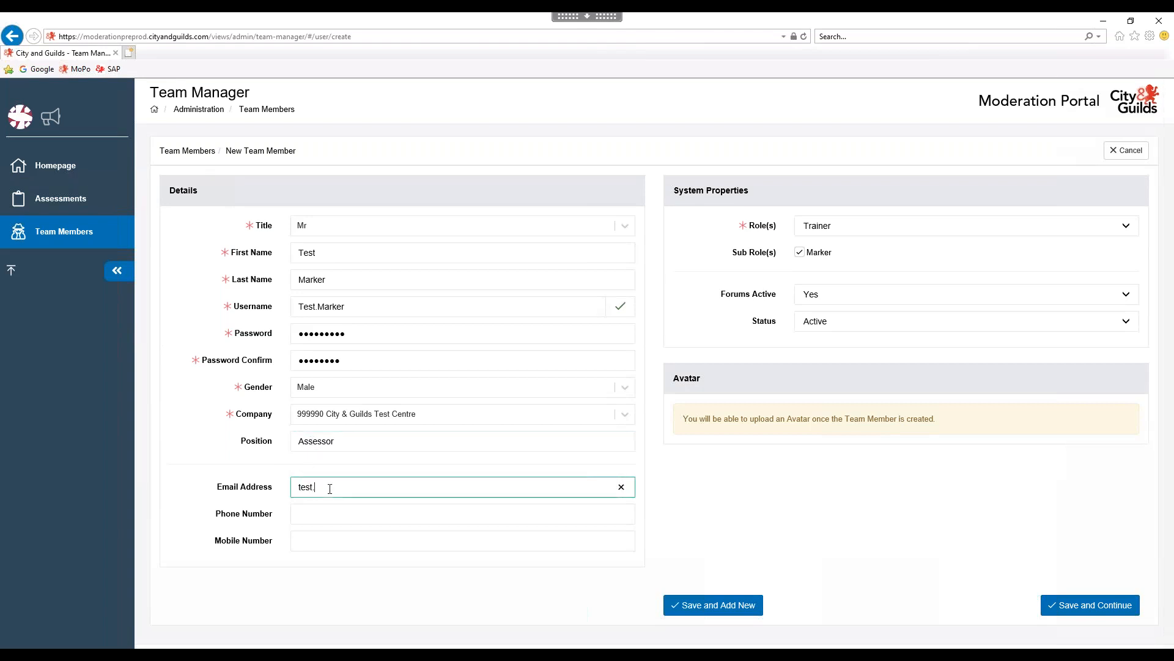
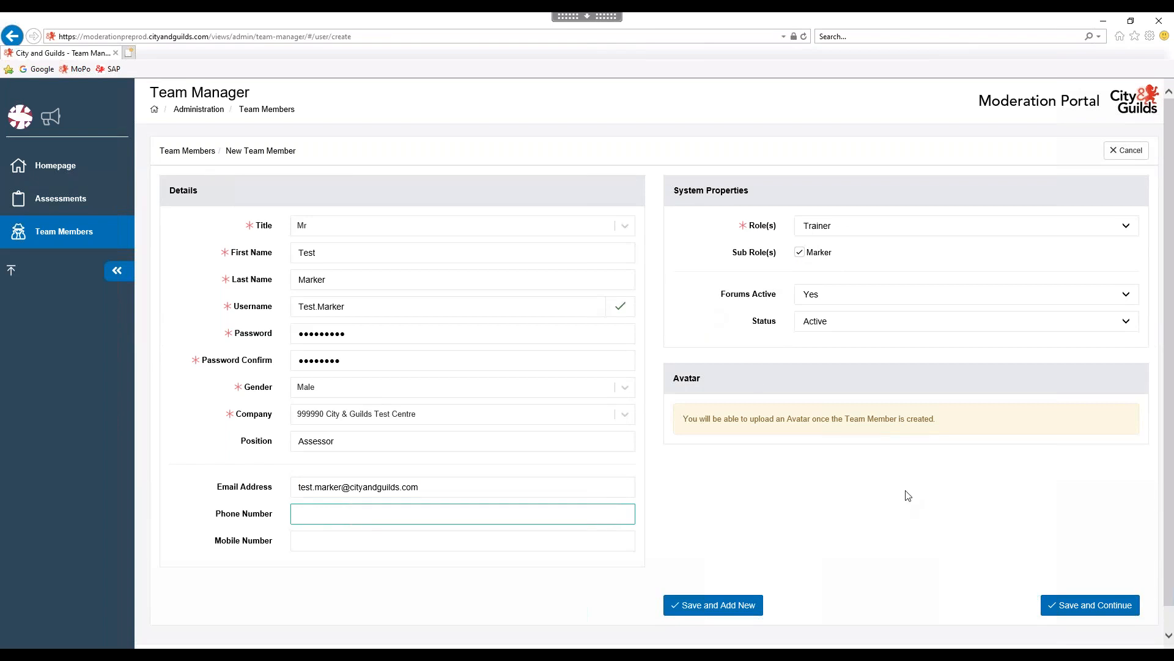
left_click(1074, 605)
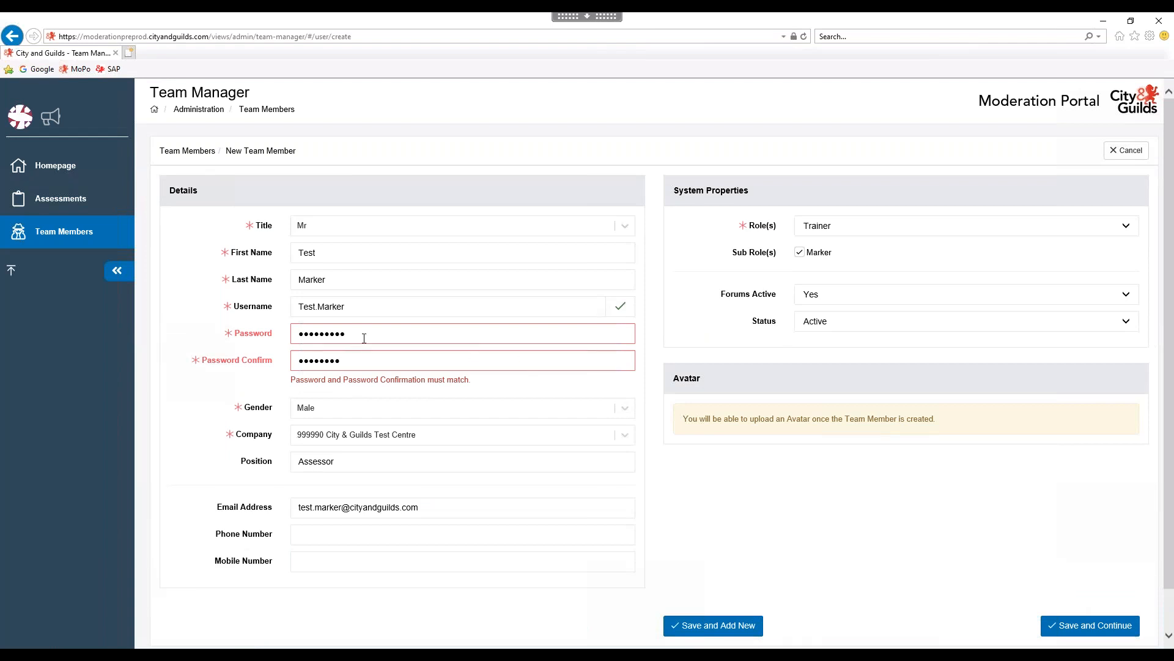
Retype the password confirmation, correct the password, resubmit, and dismiss the common-password warning.
left_click_drag(370, 360, 268, 355)
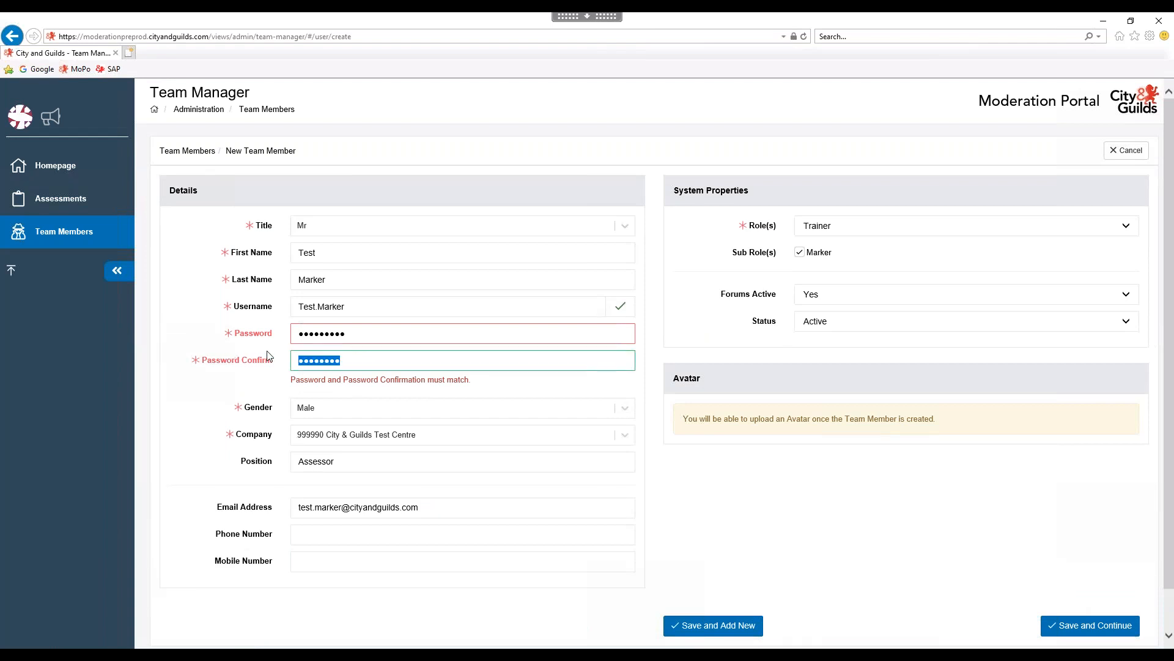
key("BackSpace")
type("**********")
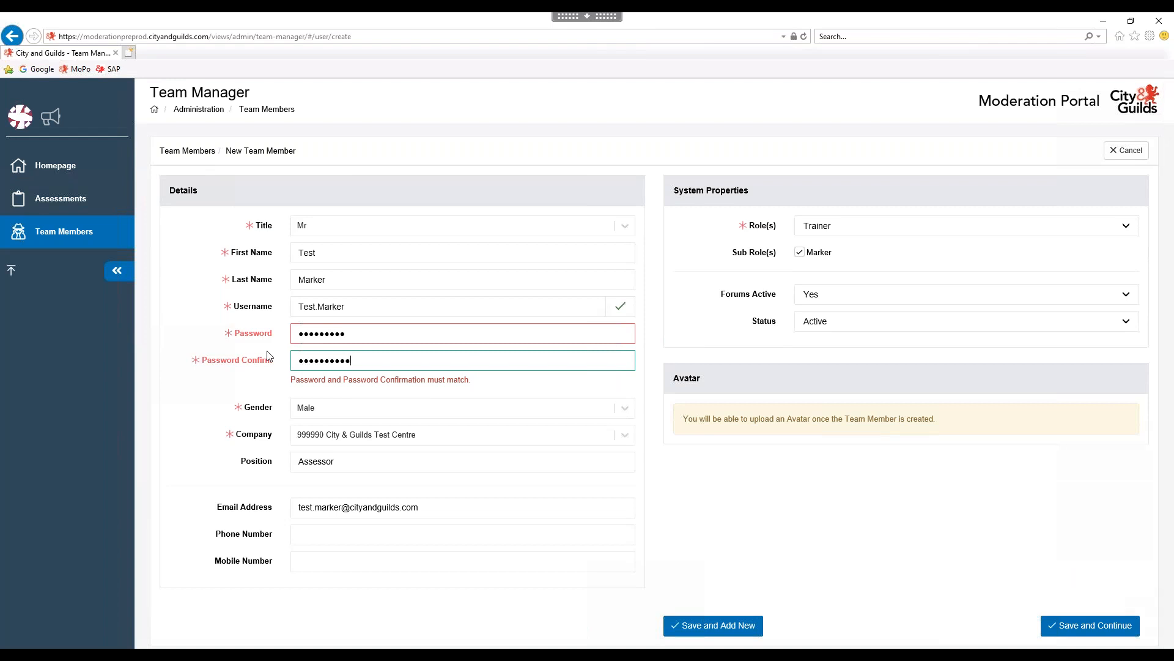
left_click(363, 331)
type("*")
left_click(1072, 625)
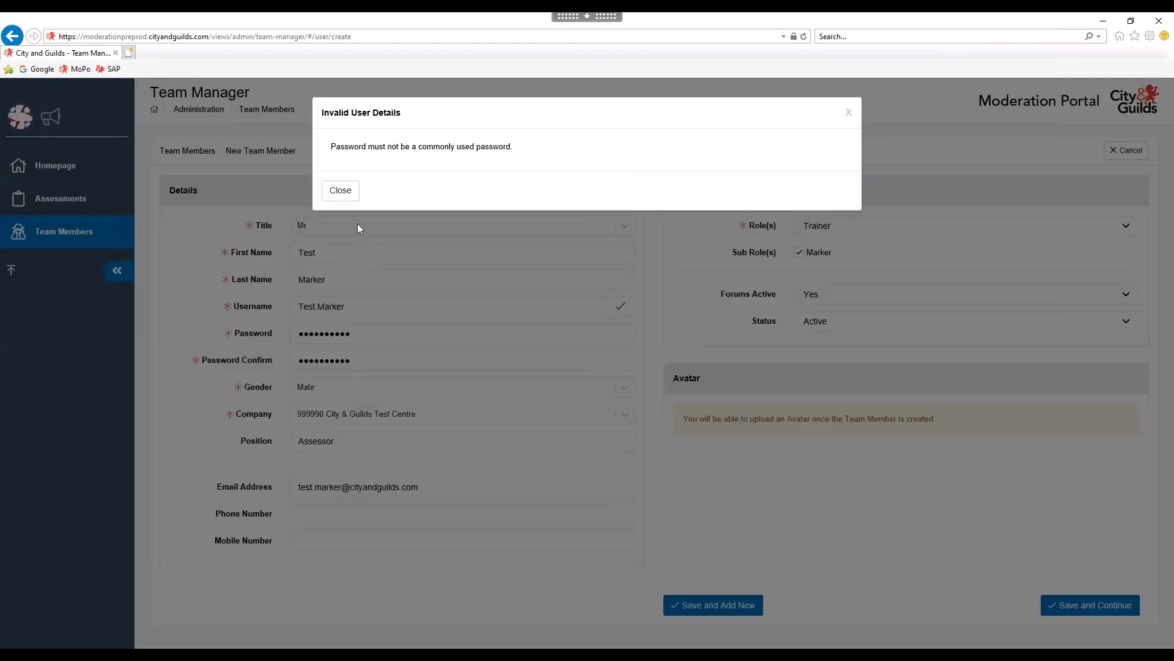
left_click(338, 194)
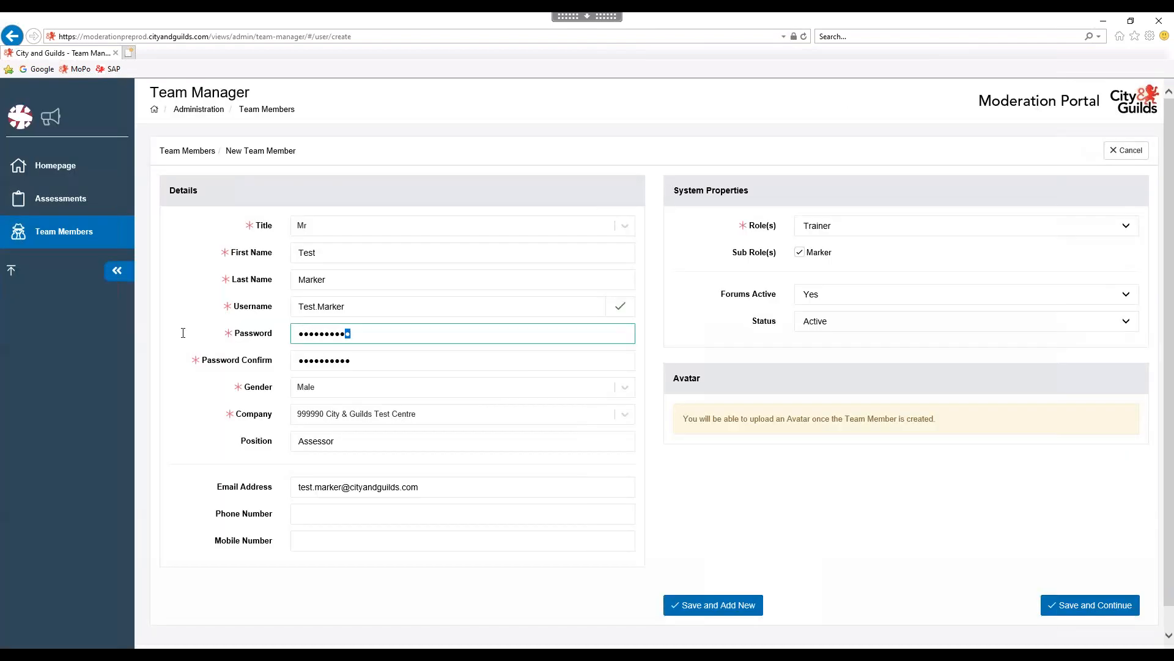
Enter a stronger matching password, save the new marker, and open its Courses page.
double_click(351, 333)
type("••")
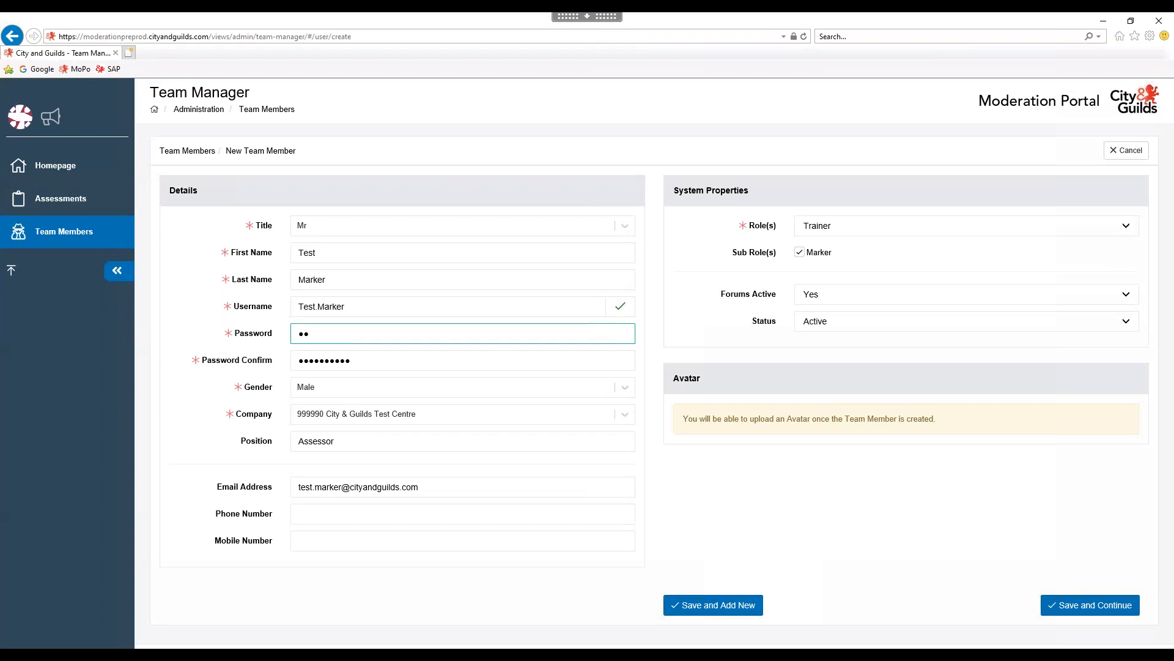
type("••••••••")
key("Tab")
key("BackSpace")
type("••••••••••")
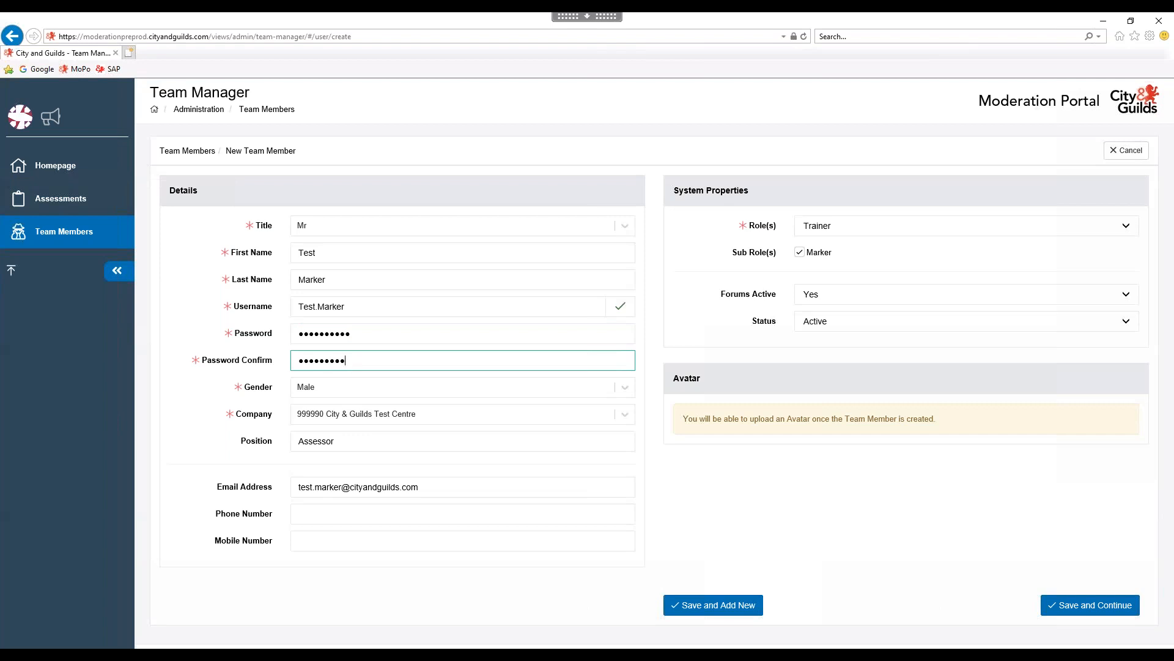
left_click(1111, 614)
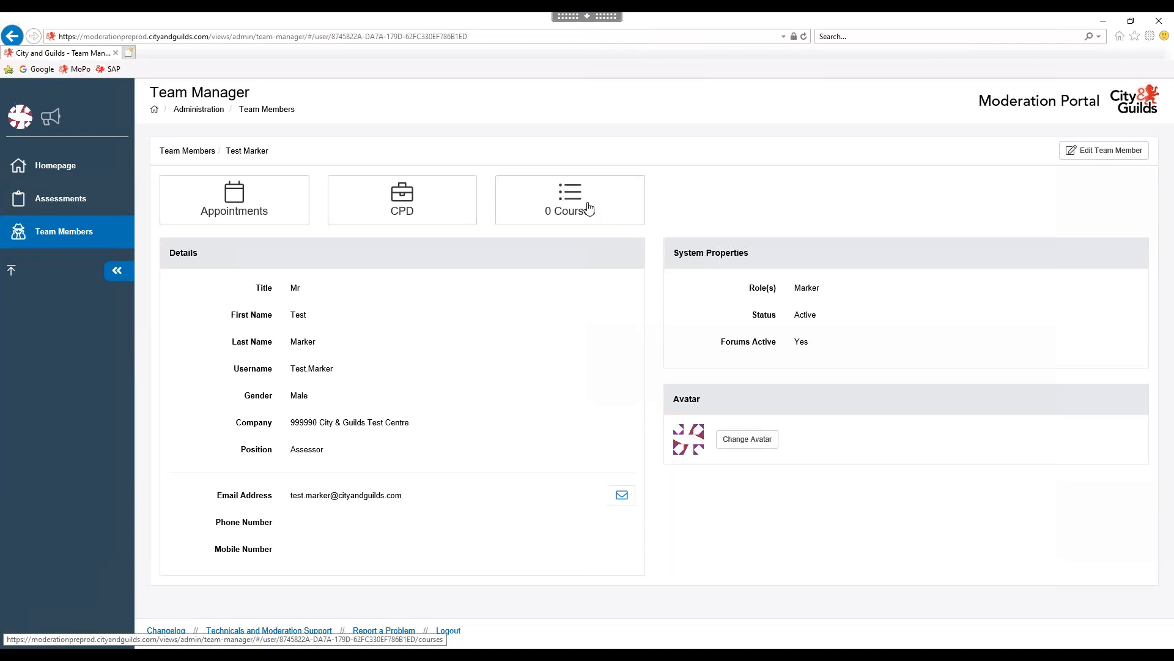
left_click(579, 203)
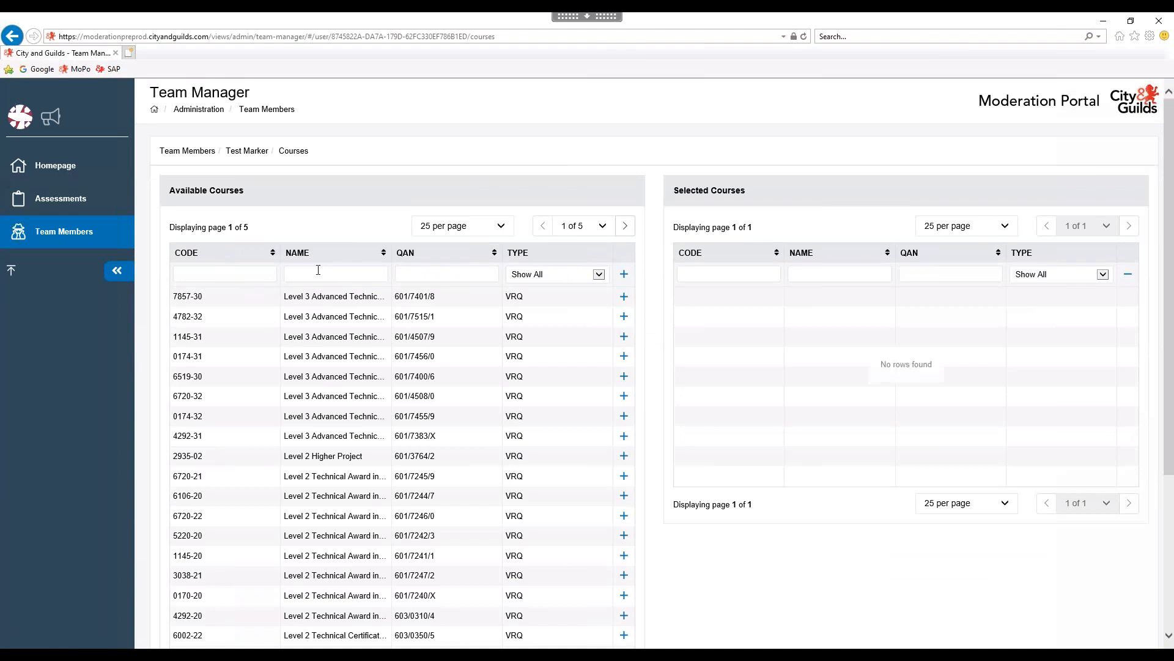
Filter courses by name 'animal', assign 0172-33 to the marker, then return to Team Members.
left_click(248, 274)
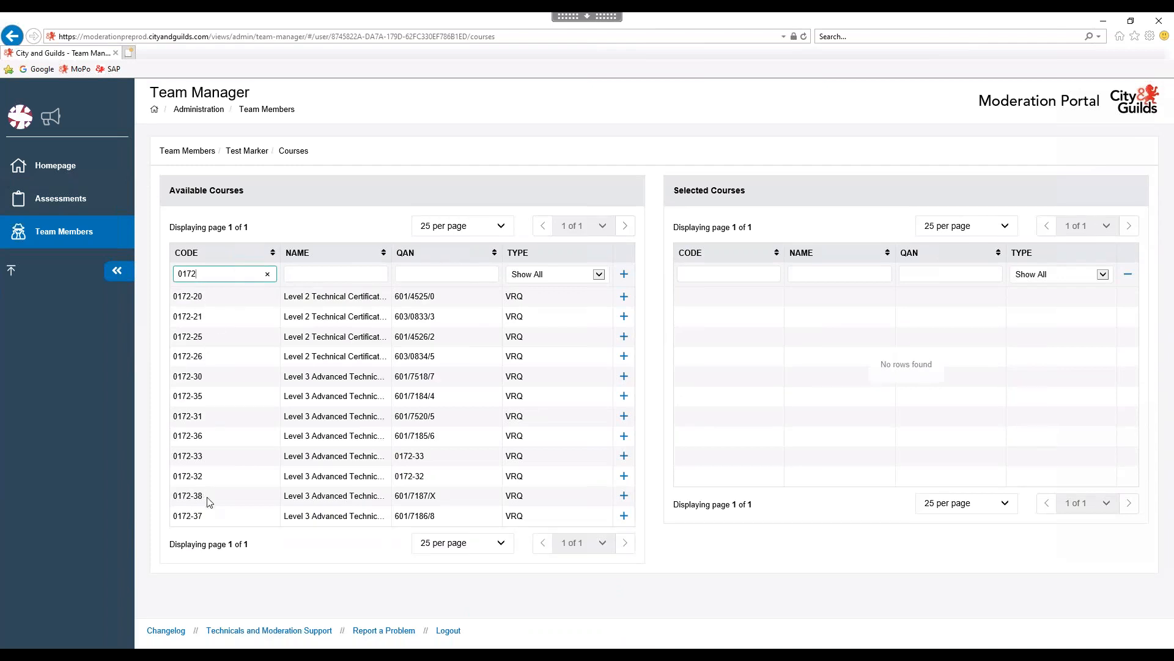
left_click(267, 275)
left_click(304, 274)
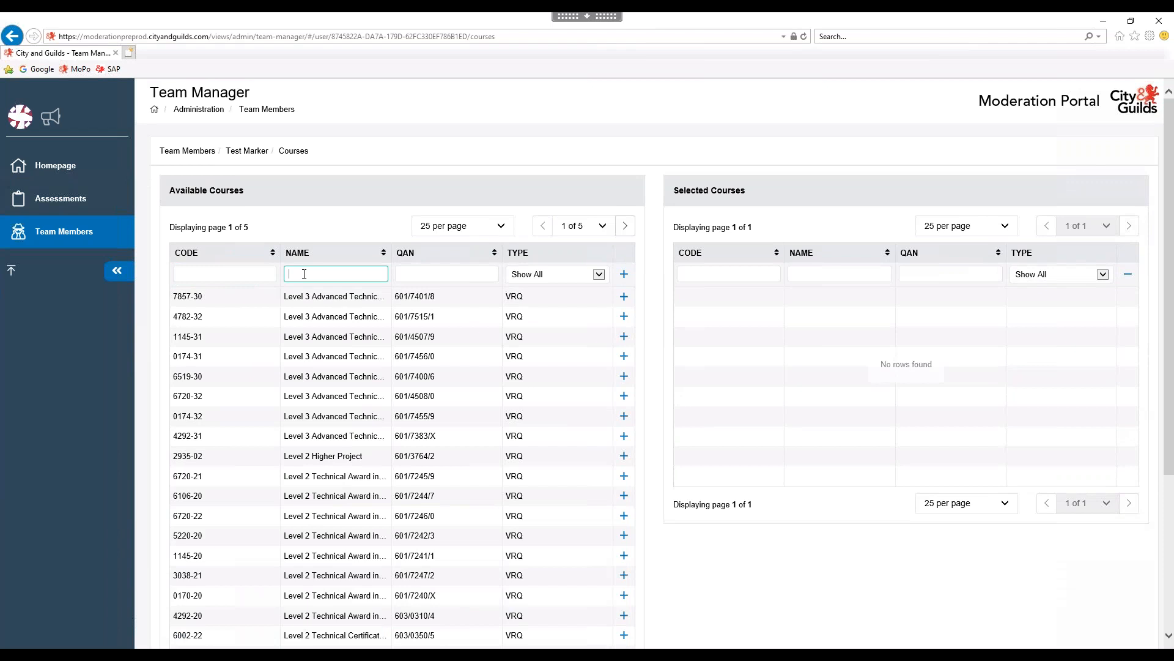
type("animal")
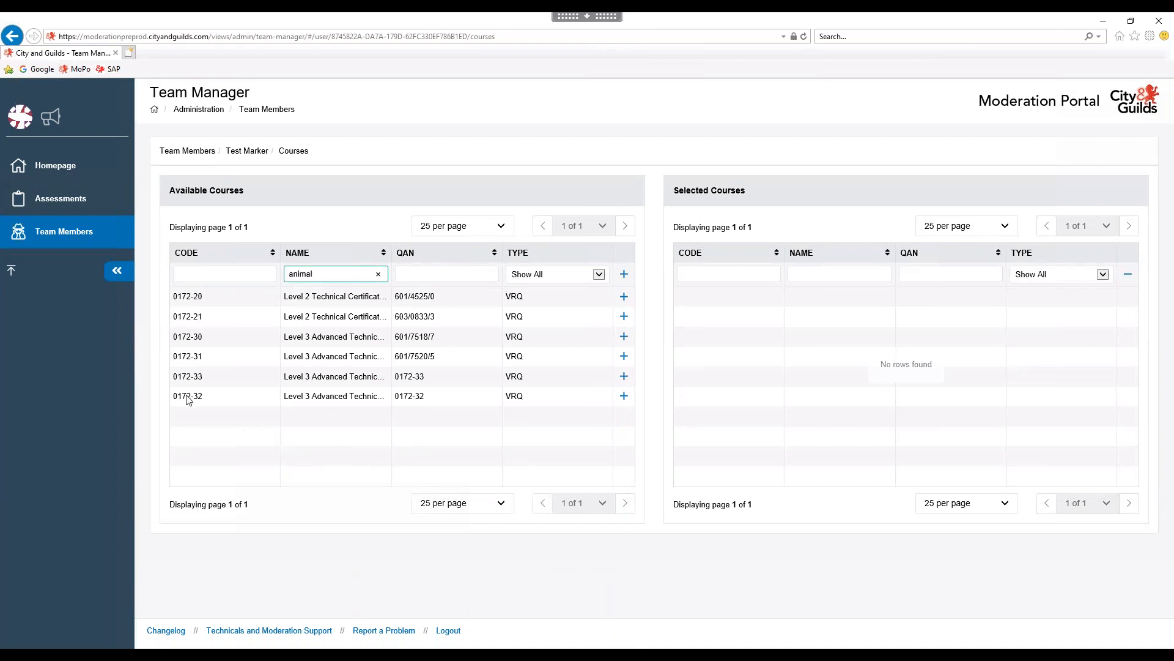
left_click(188, 376)
double_click(212, 377)
left_click(624, 384)
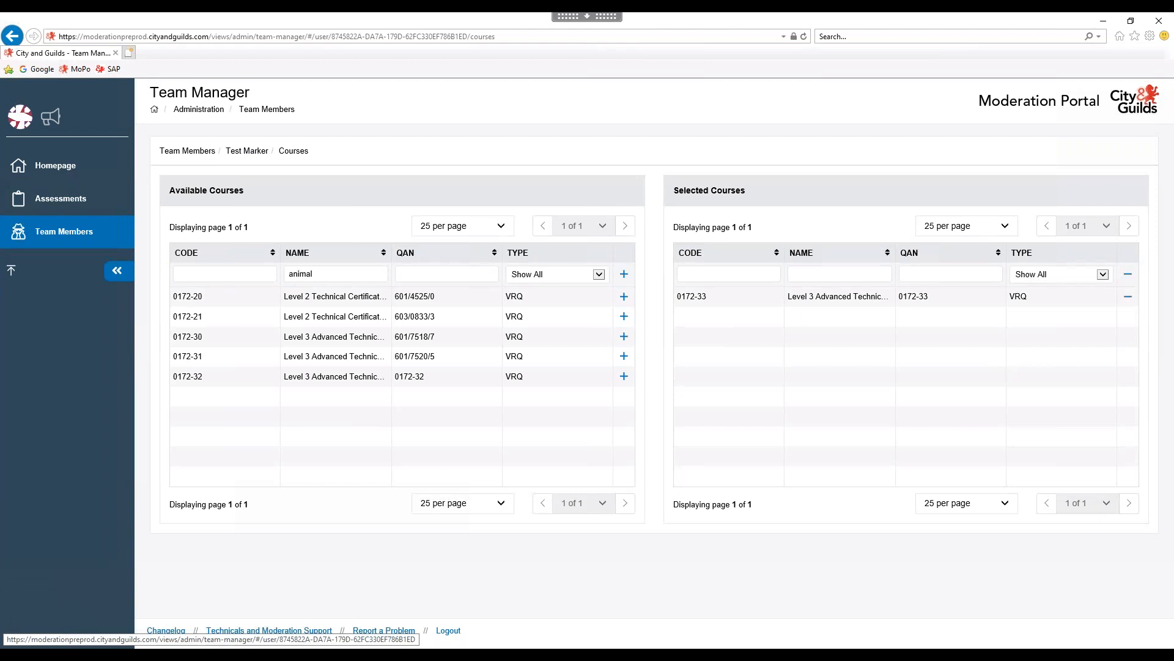
left_click(247, 152)
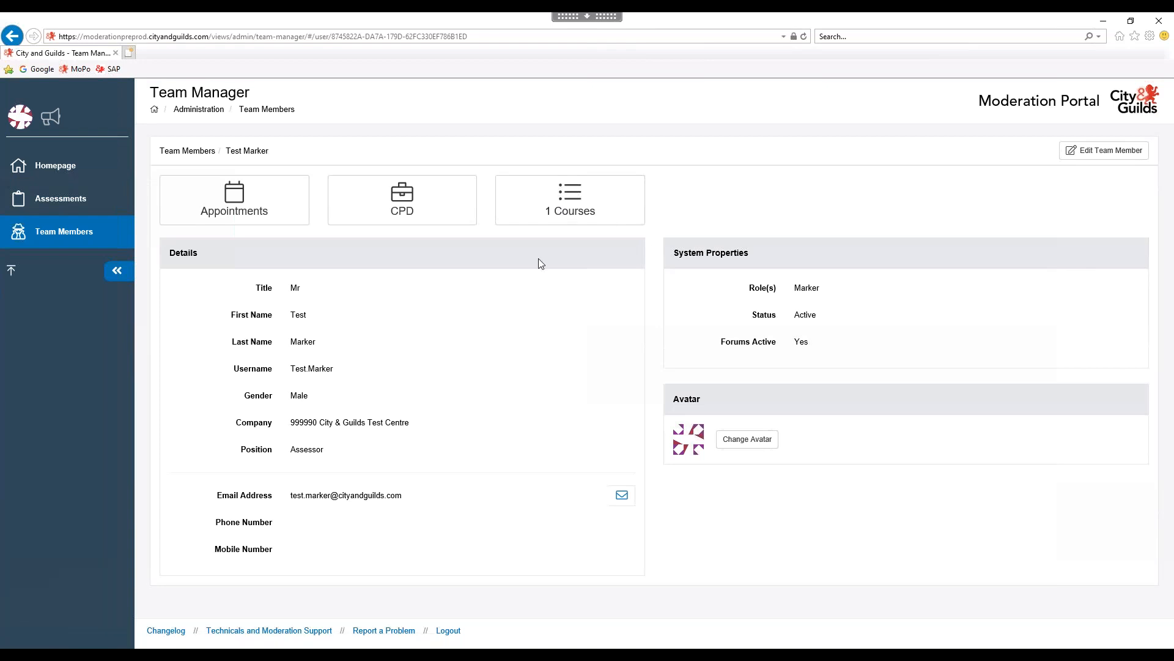
left_click(59, 232)
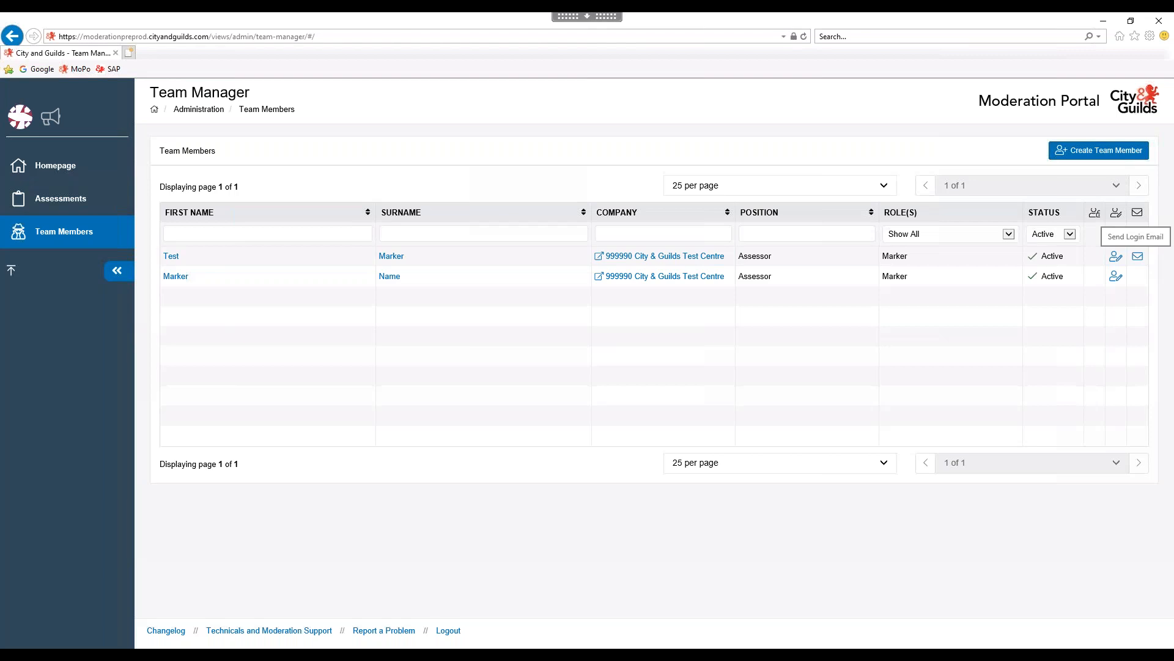
Send the Test marker a login email, confirm with Ok, and open the Marker record.
left_click(1137, 256)
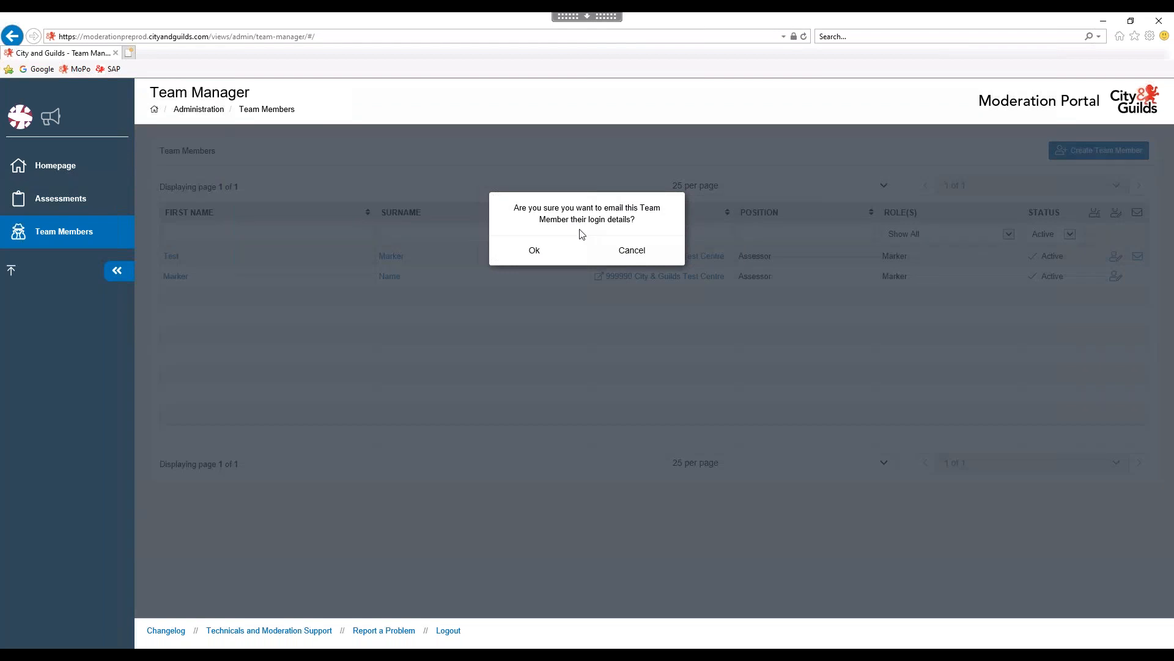
left_click(536, 255)
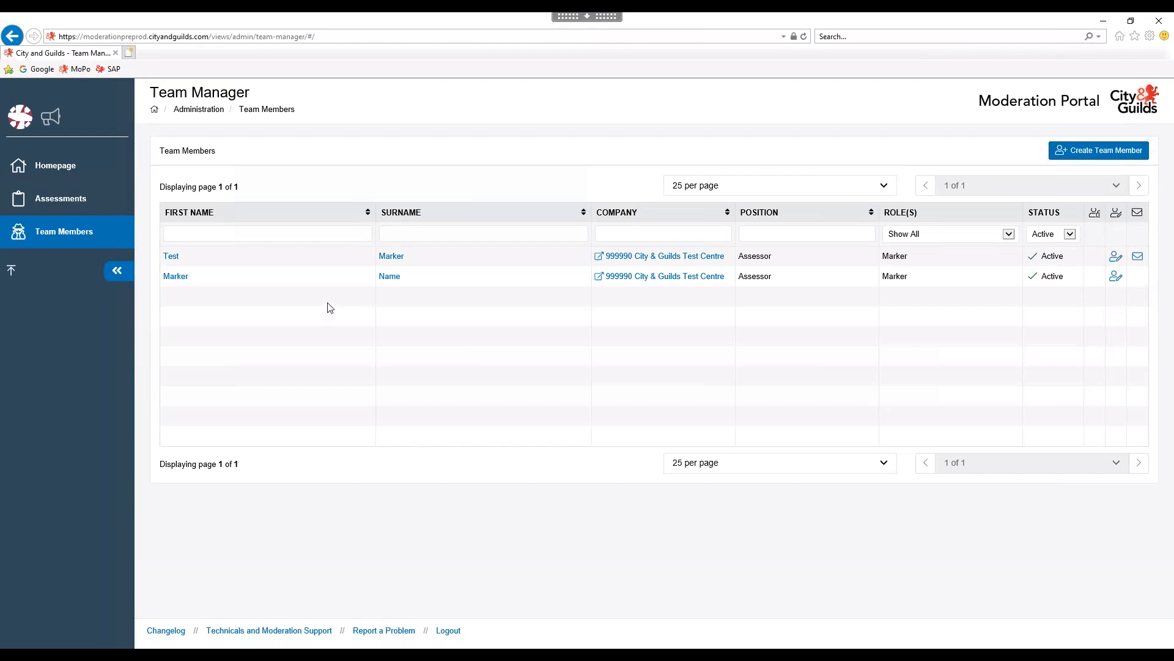
left_click(178, 278)
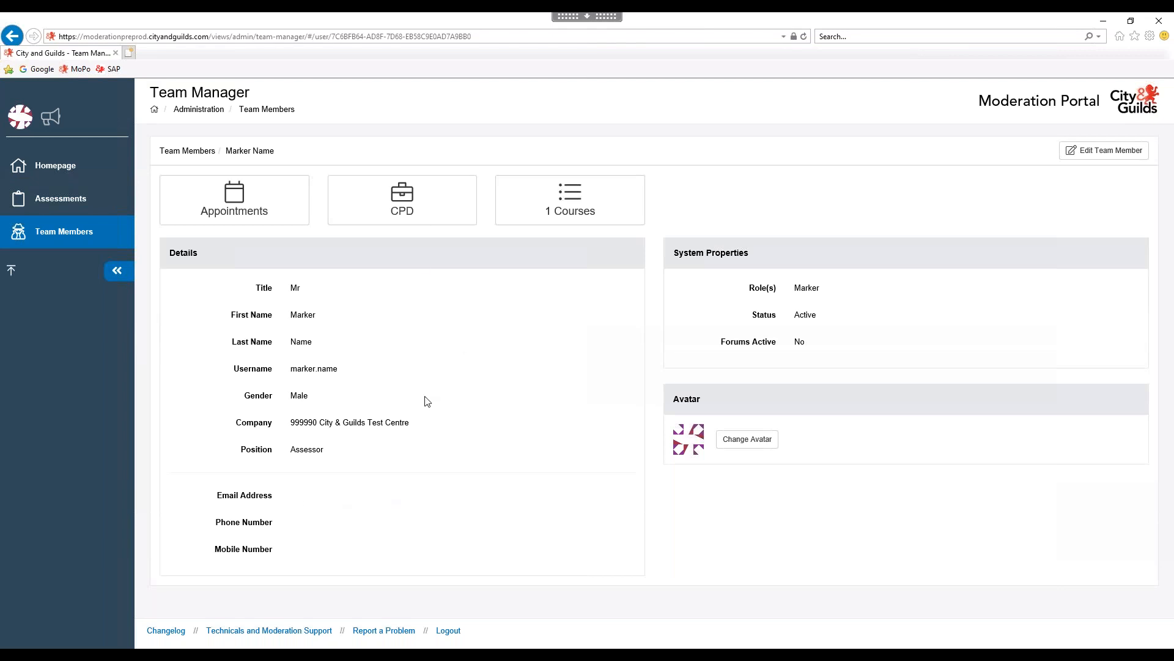
Return from the marker's details page to the Team Members list via the breadcrumb.
left_click(187, 151)
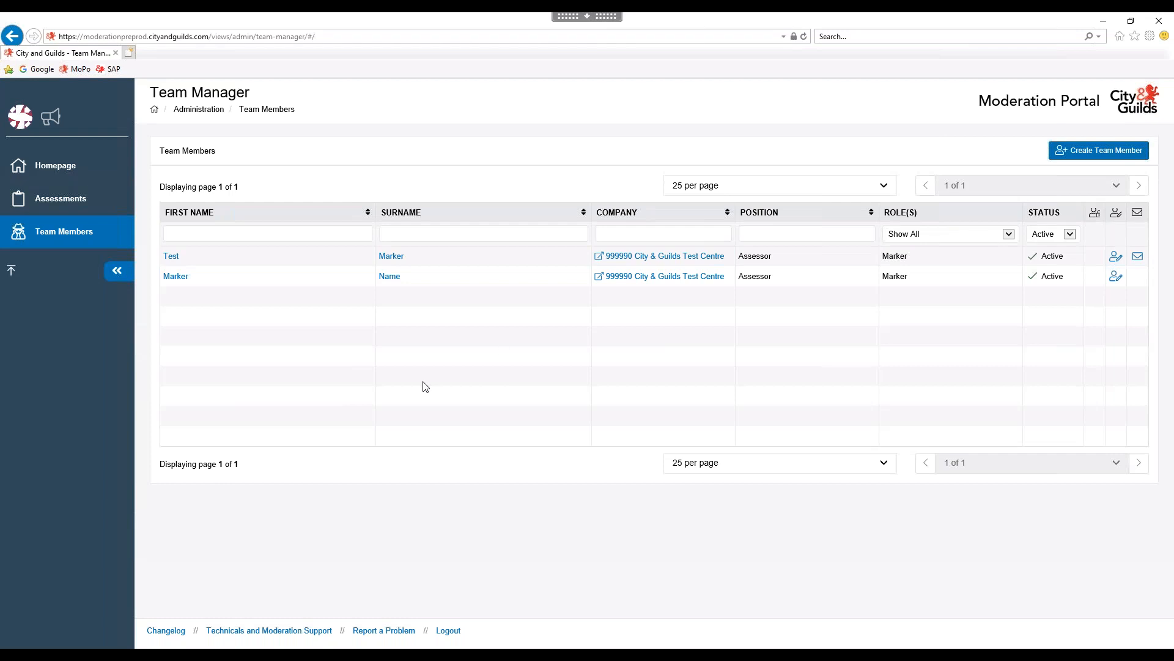
Log out of the test centre account from the avatar menu and confirm.
left_click(22, 125)
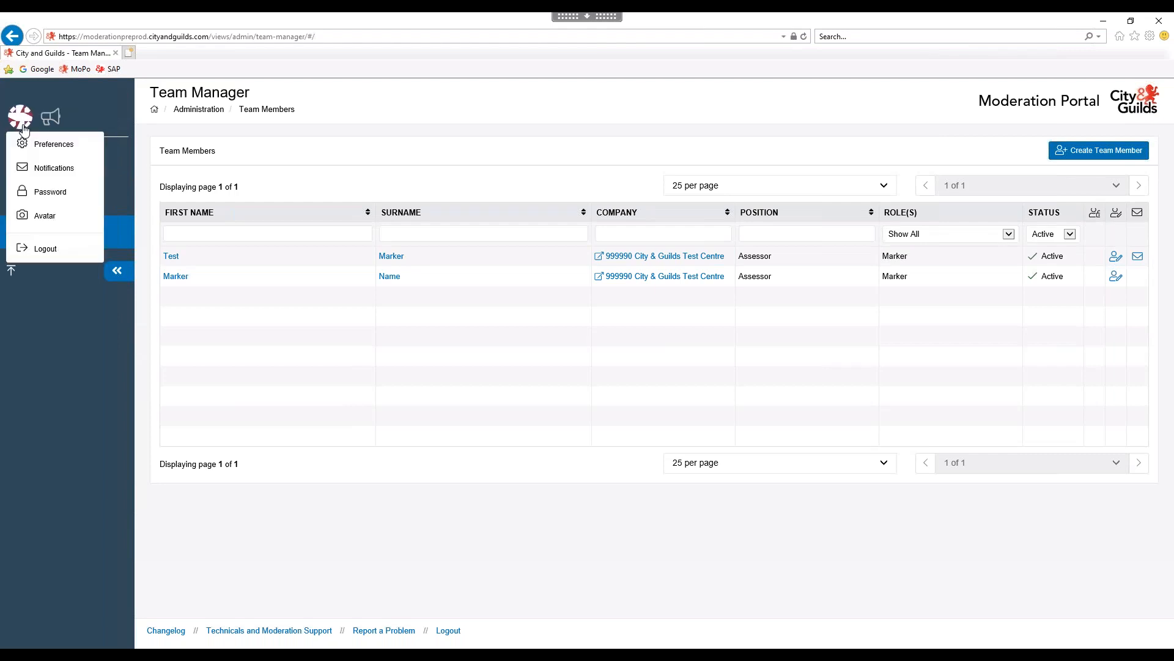
left_click(47, 249)
left_click(831, 196)
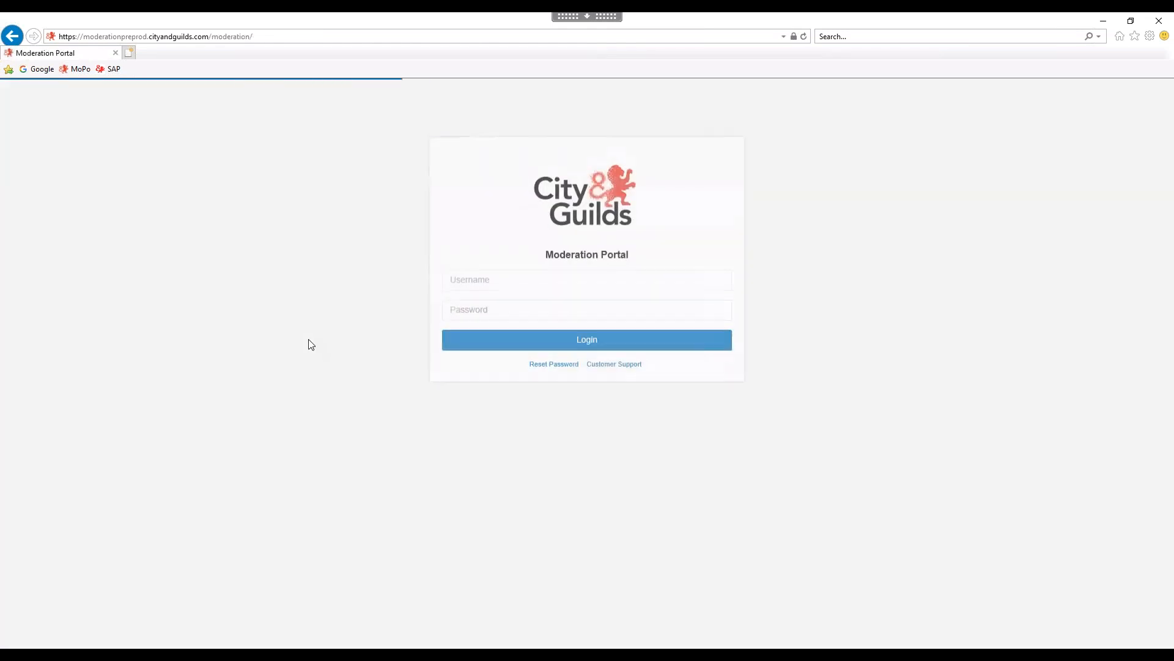
Log in with the new marker's username and password.
left_click(512, 282)
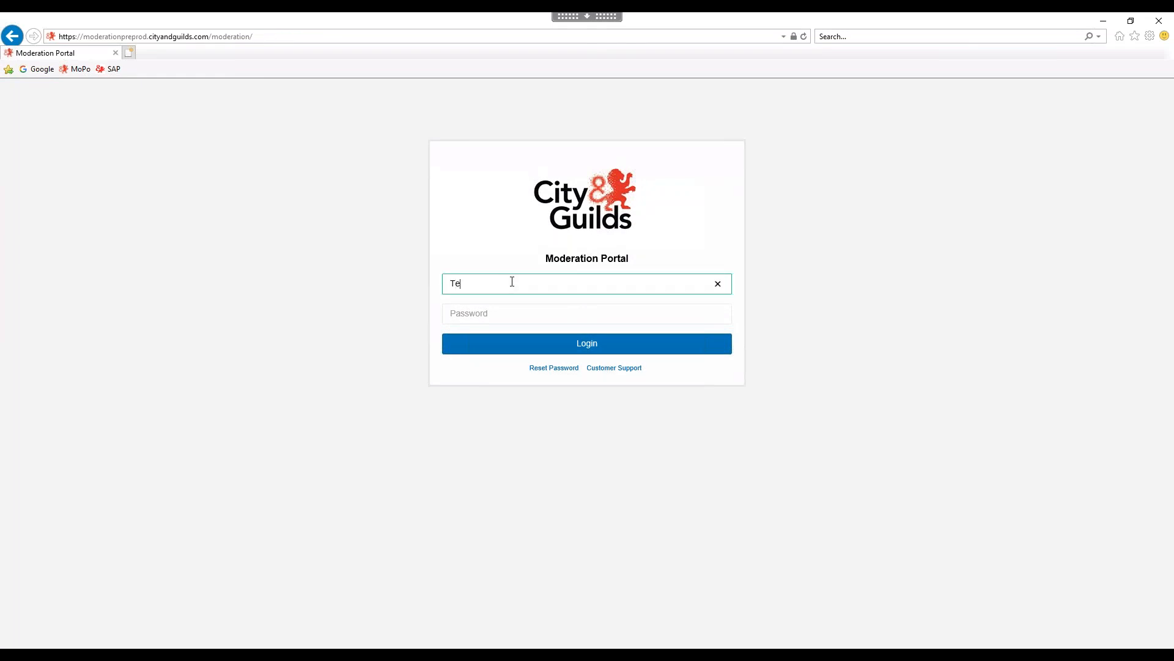
type("Test.Marker")
key("Tab")
type("•••••••")
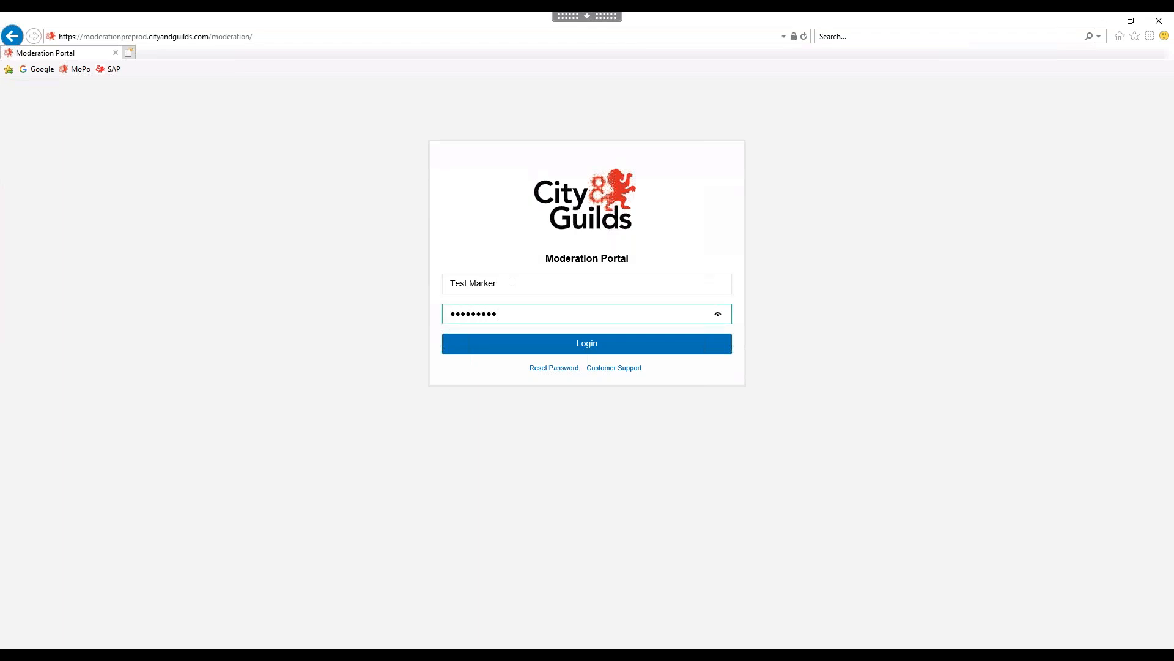
type("•••")
key("Return")
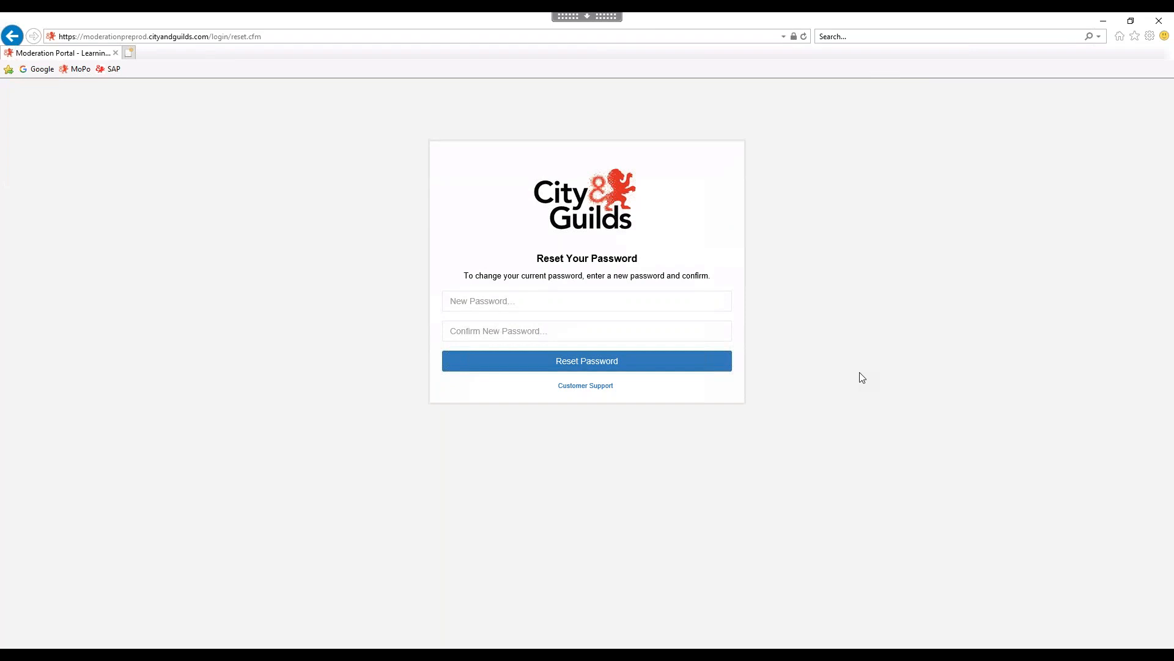
Enter and confirm a new password for the marker, submit, and continue past the confirmation.
left_click(490, 298)
type("••••")
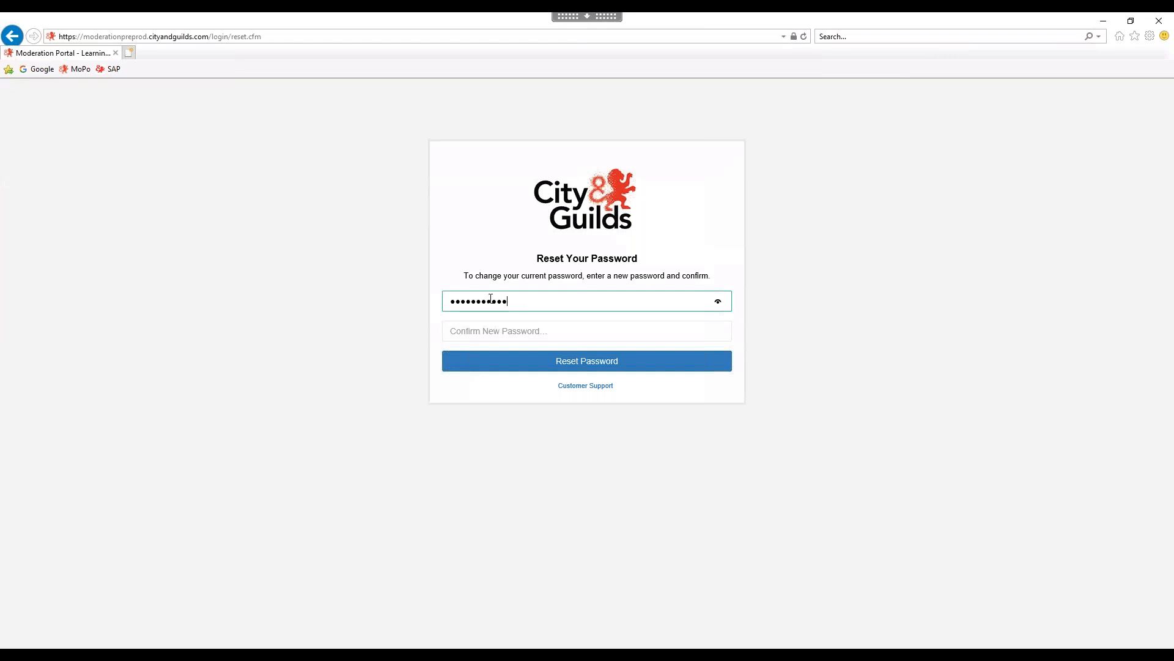
key("Tab")
type("••••••")
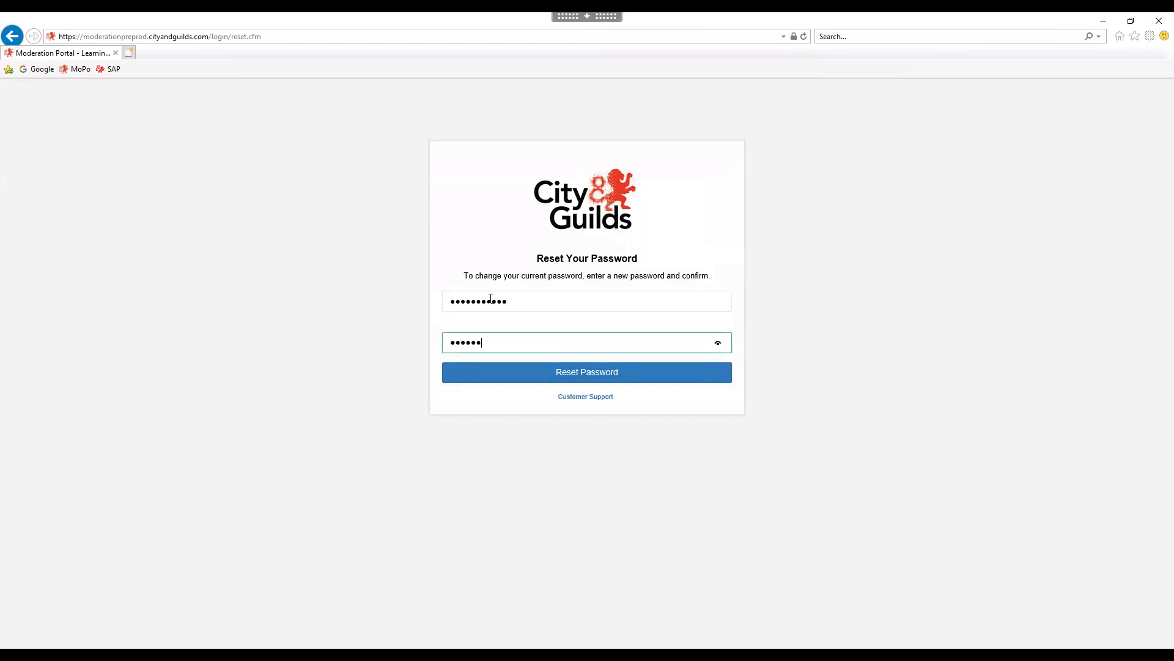
type("•••")
key("Return")
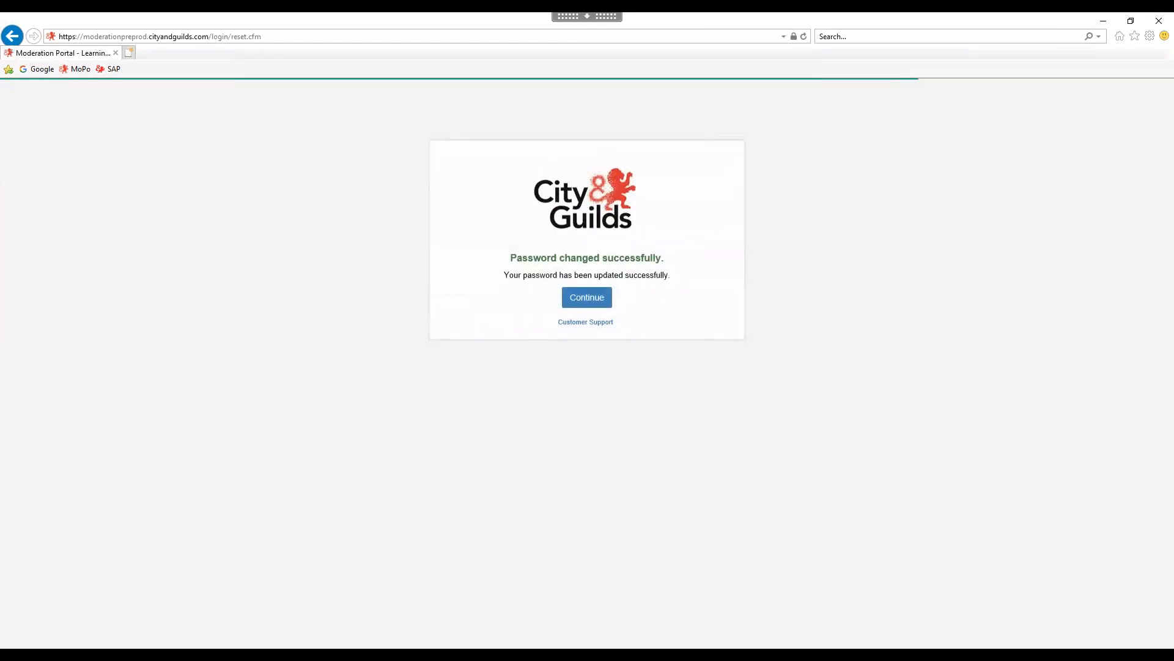
left_click(586, 305)
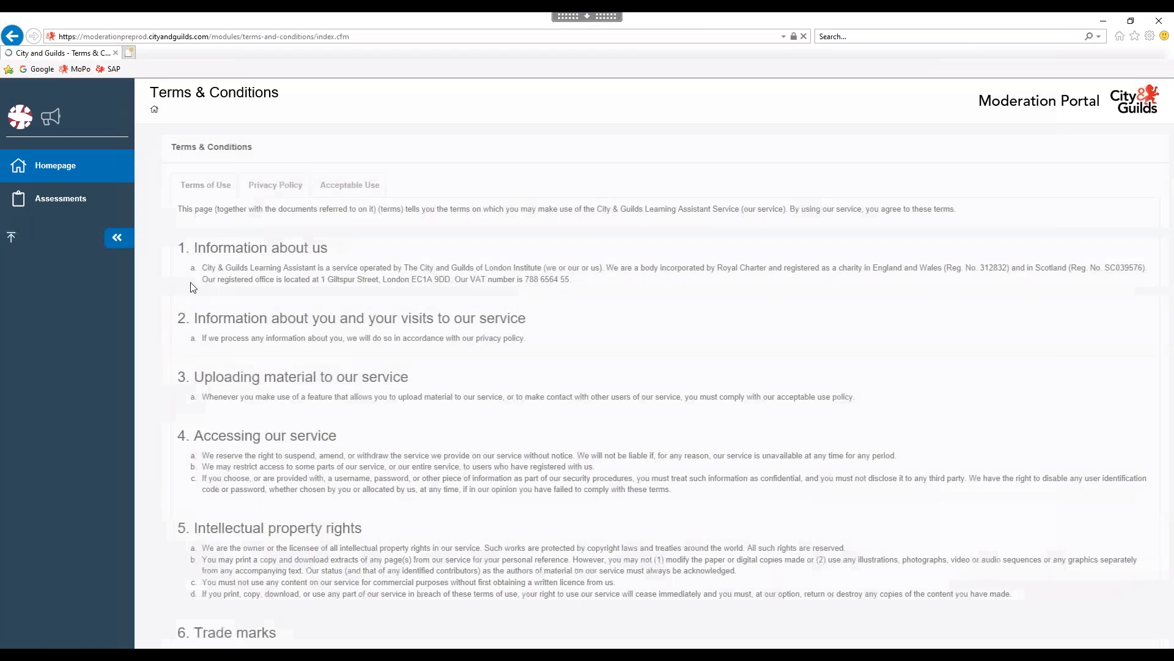
Accept the Terms & Conditions to land on the marker homepage greeting 'Hello Test'.
scroll(347, 348, "down", 20)
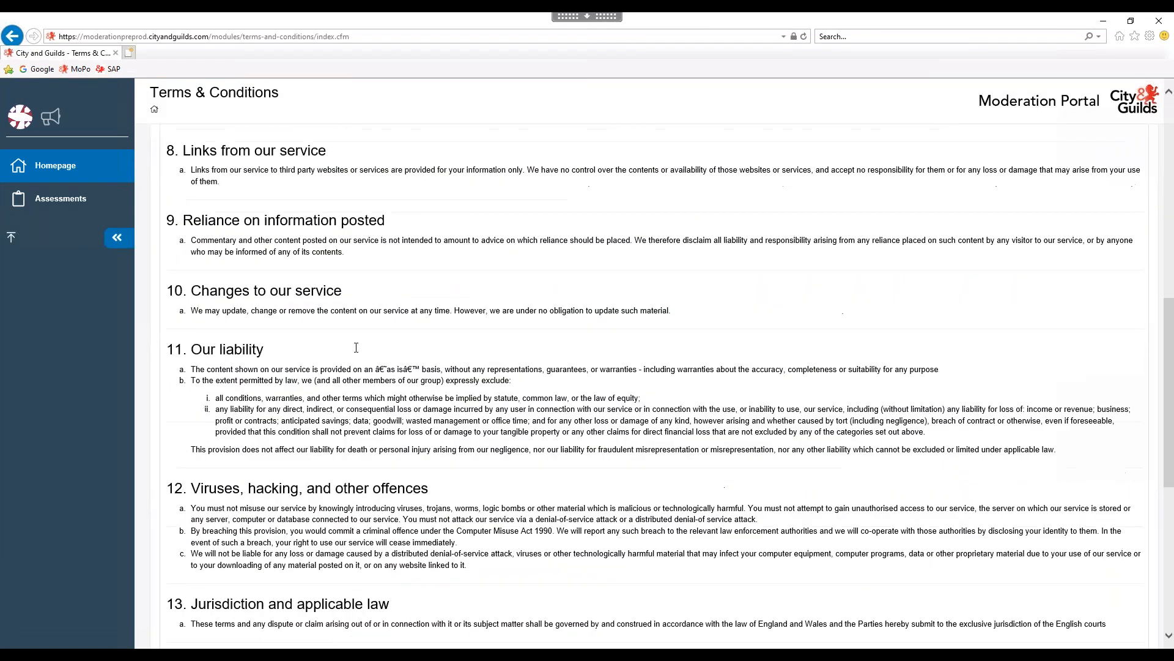
left_click(686, 557)
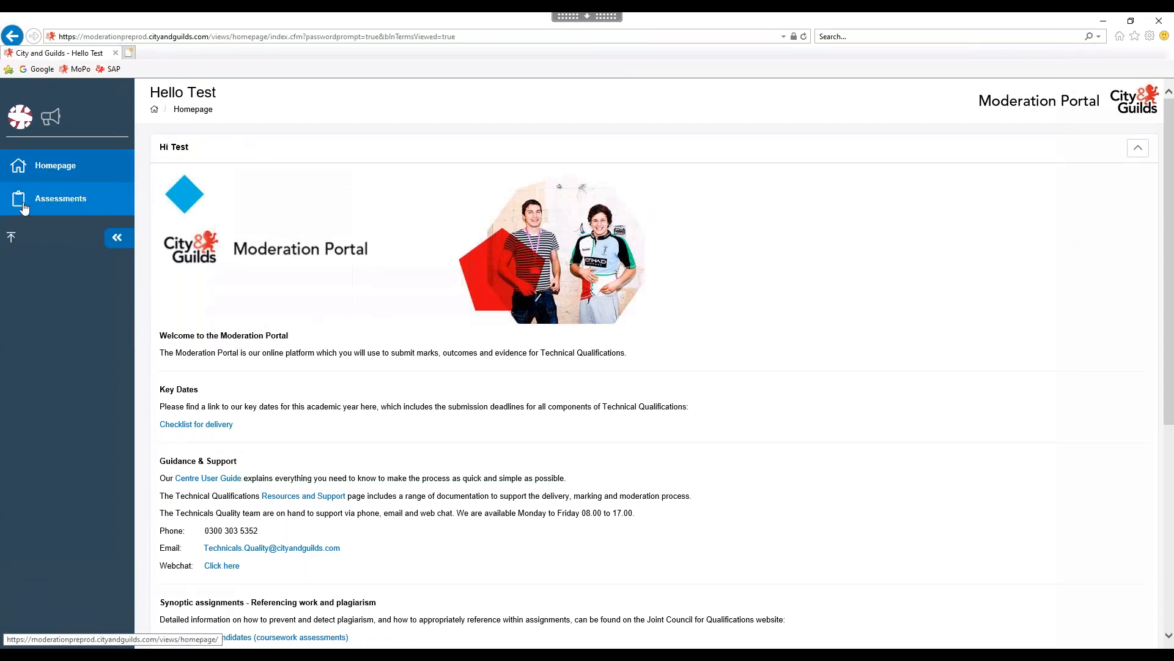
left_click(75, 210)
Go to the Assessments moderation search page from the left sidebar.
left_click(74, 209)
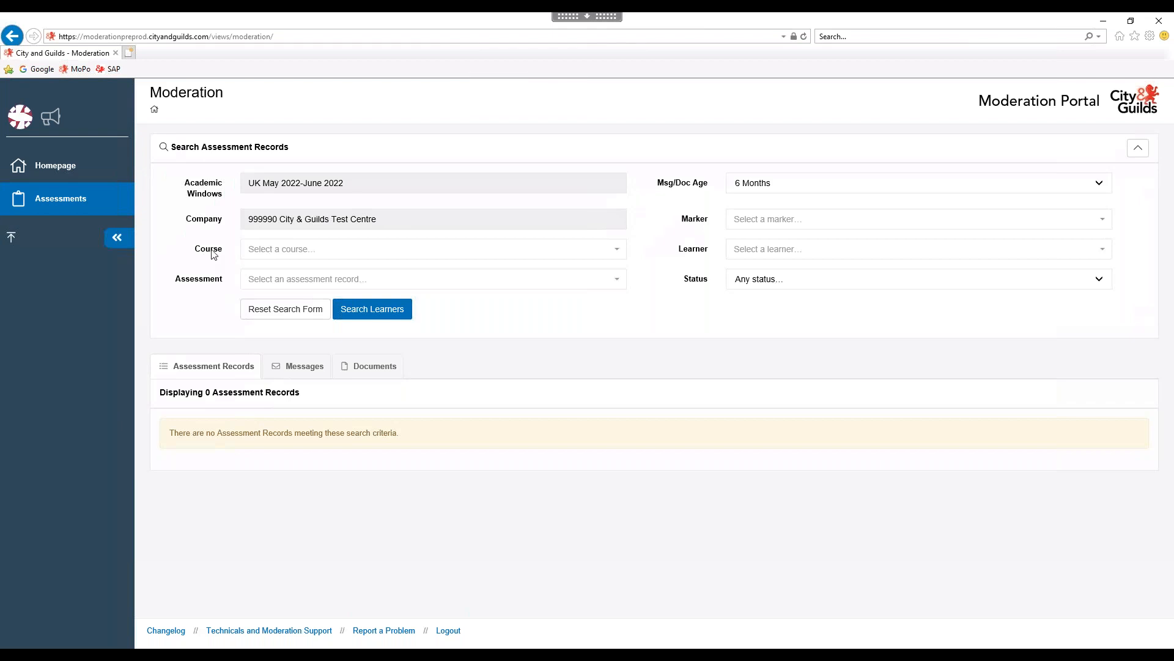
Filter the search on assessment (0172-030) Level 3 Animal Management - Synoptic assignment (1), leaving Course unset.
left_click(256, 281)
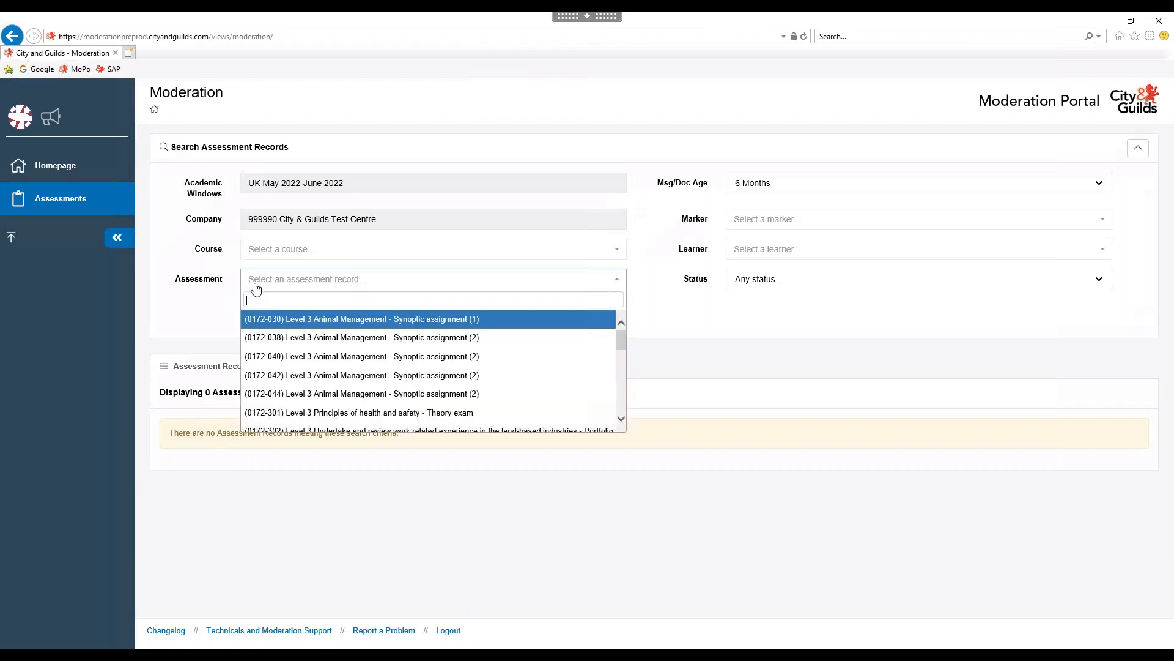
type("0172-030")
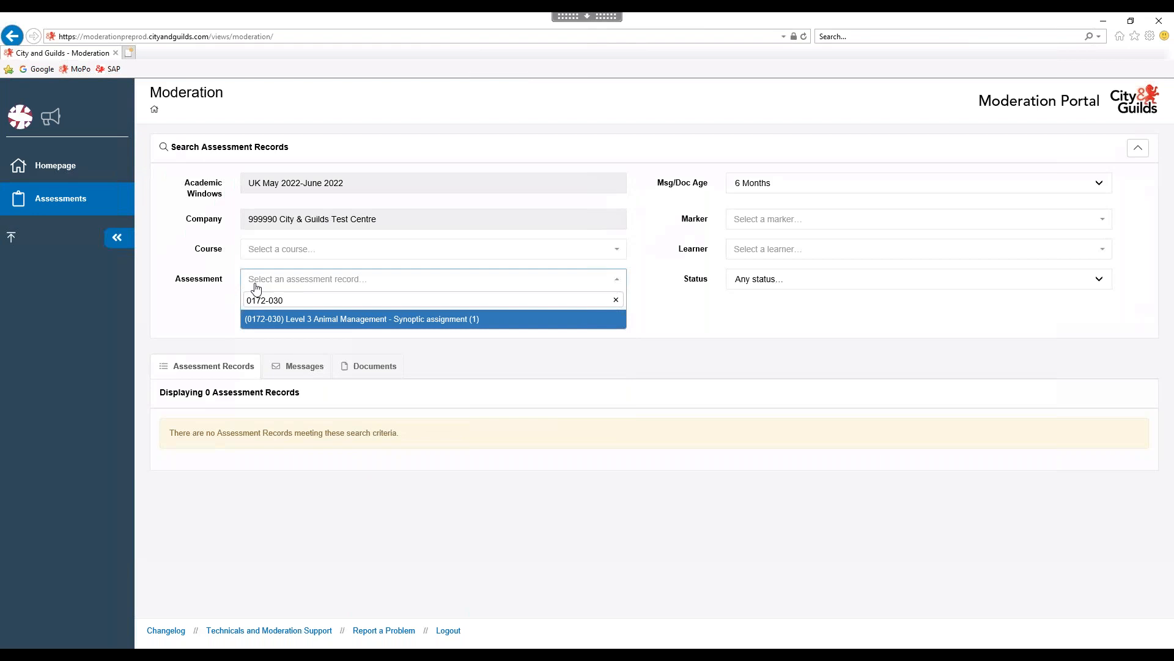
left_click(390, 324)
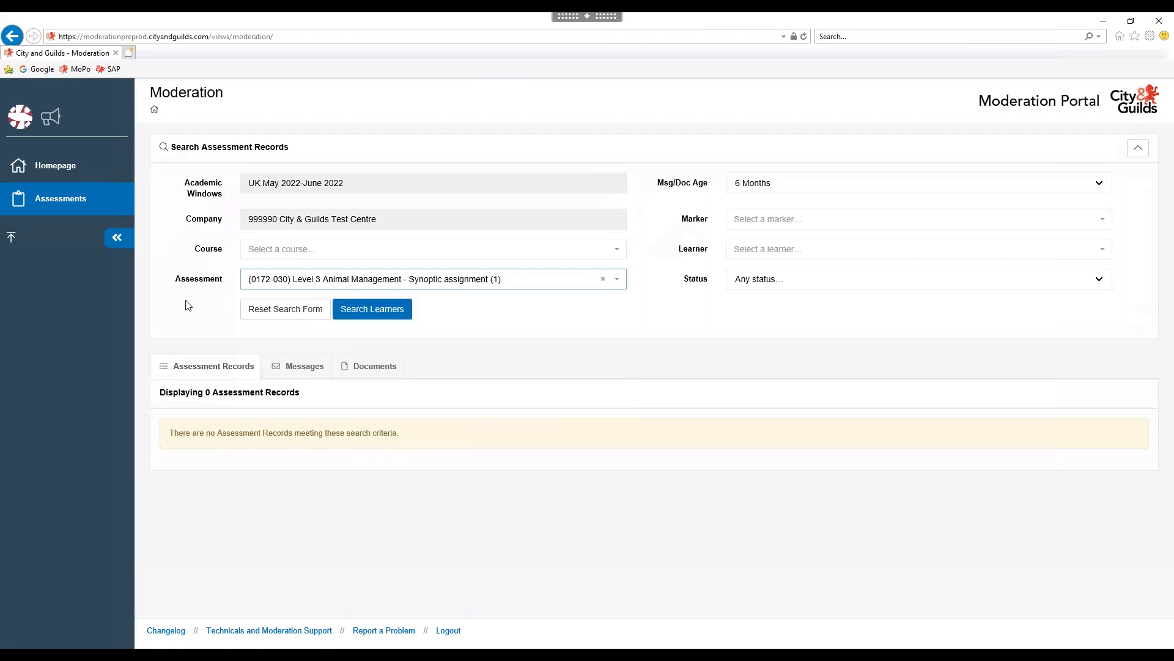
left_click(253, 254)
left_click(199, 256)
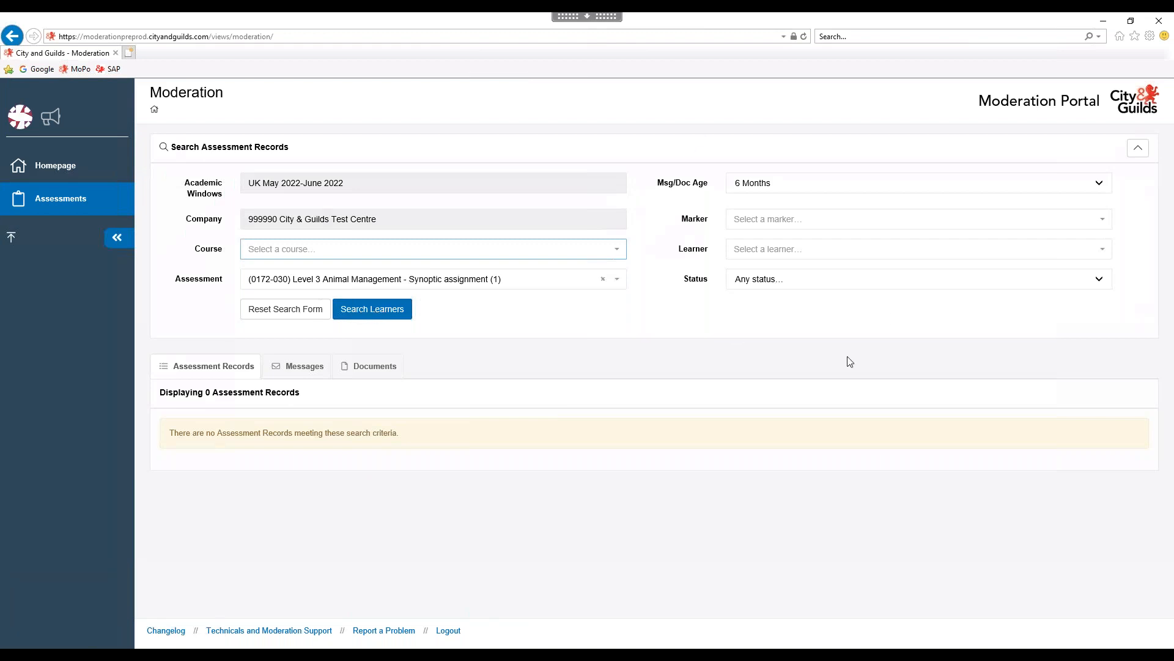
Search learners for 0172-030, review the 20 Ready For Marks records, and sort by learner descending.
left_click(366, 315)
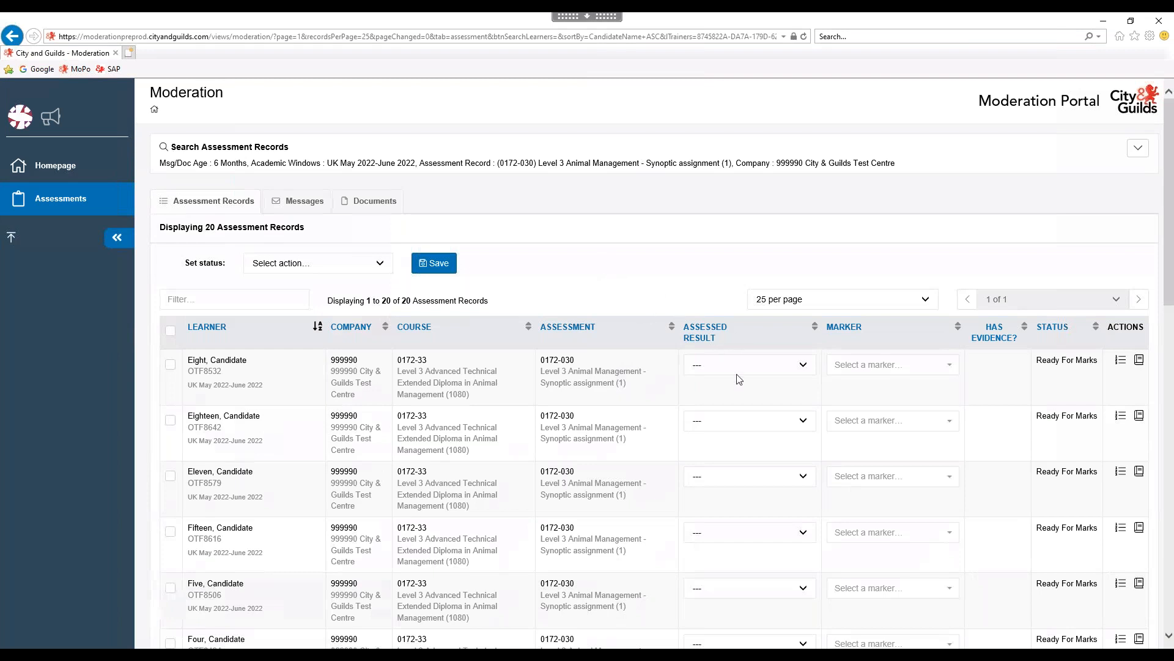
scroll(723, 440, "down", 6)
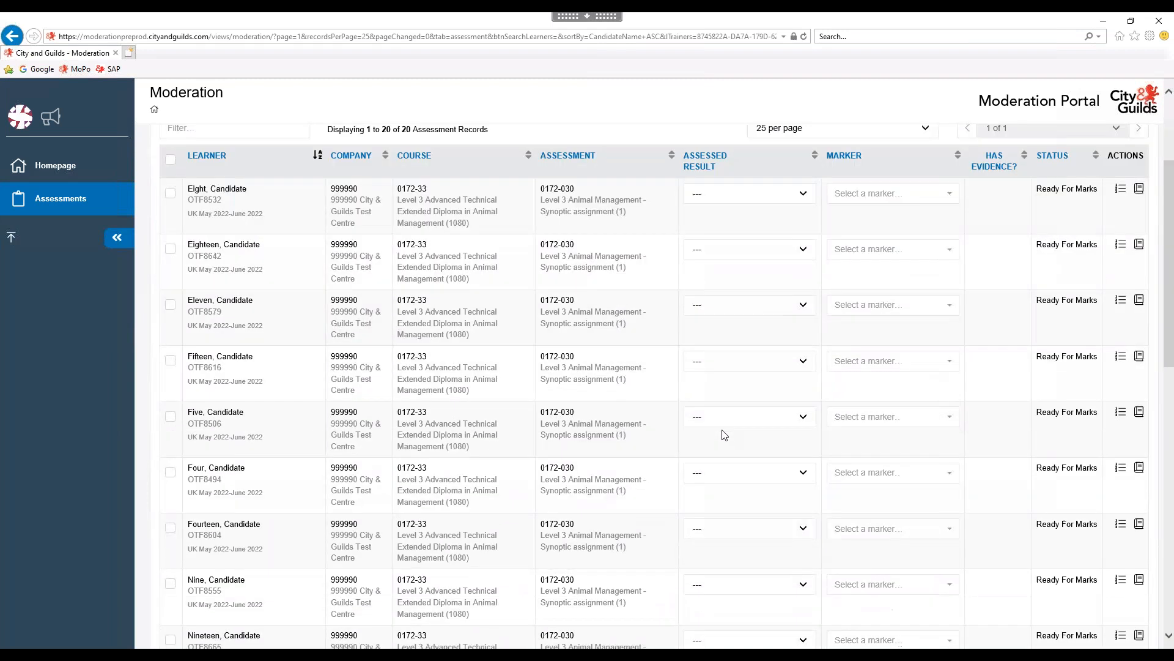
scroll(723, 441, "down", 5)
scroll(780, 413, "up", 7)
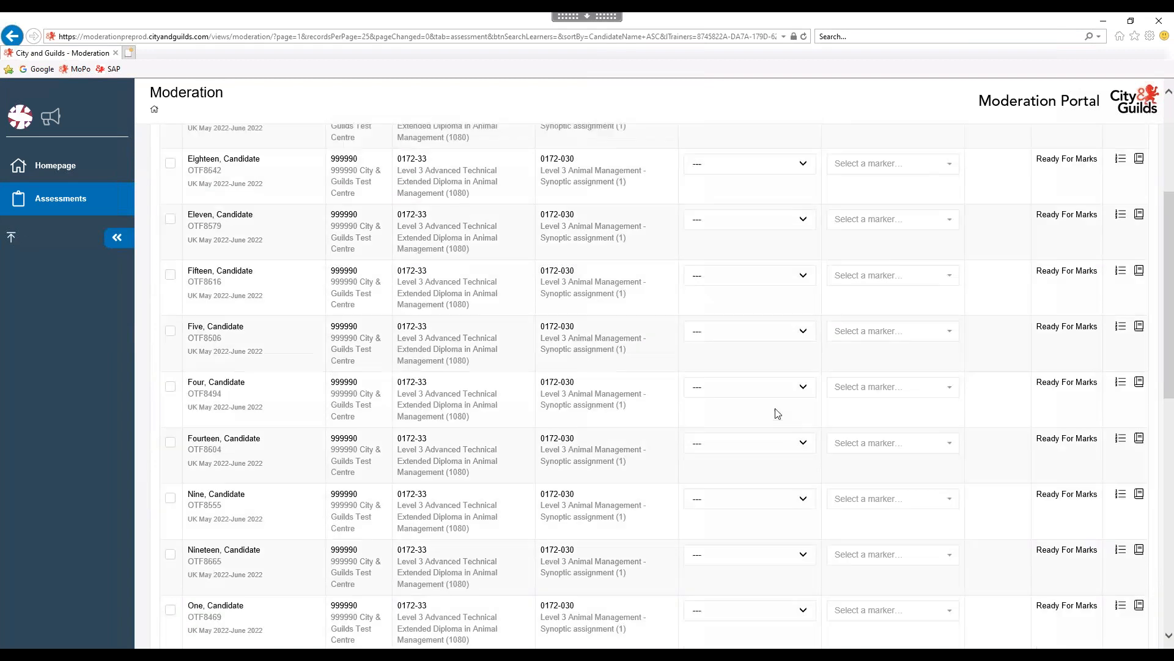
scroll(777, 395, "up", 4)
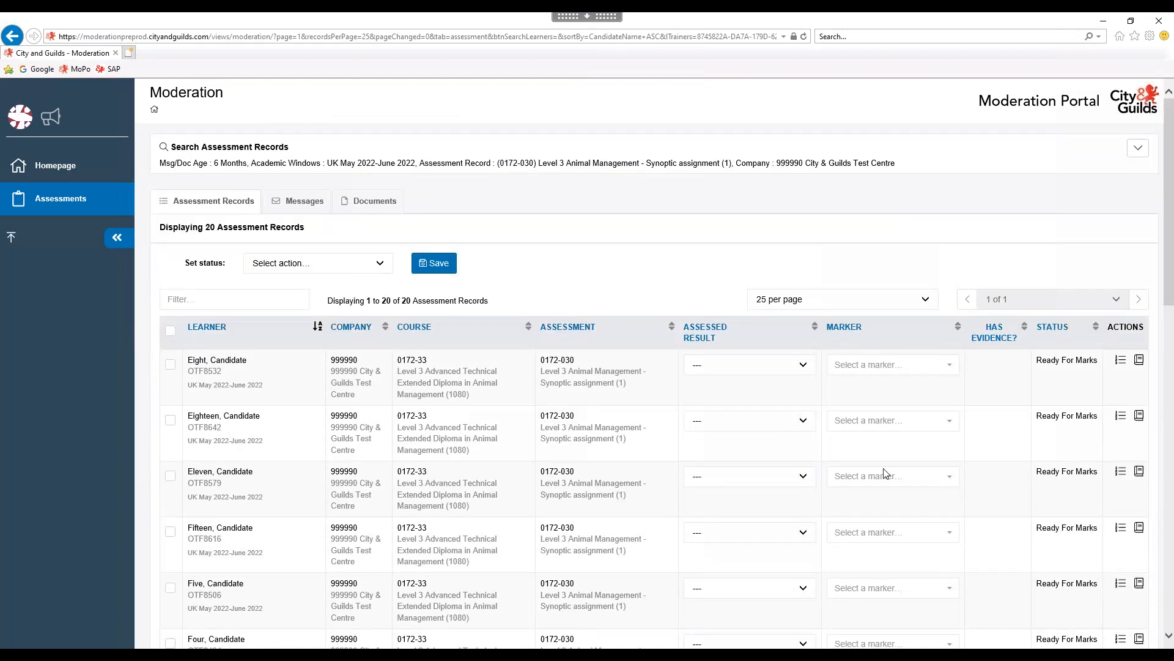
scroll(885, 474, "down", 7)
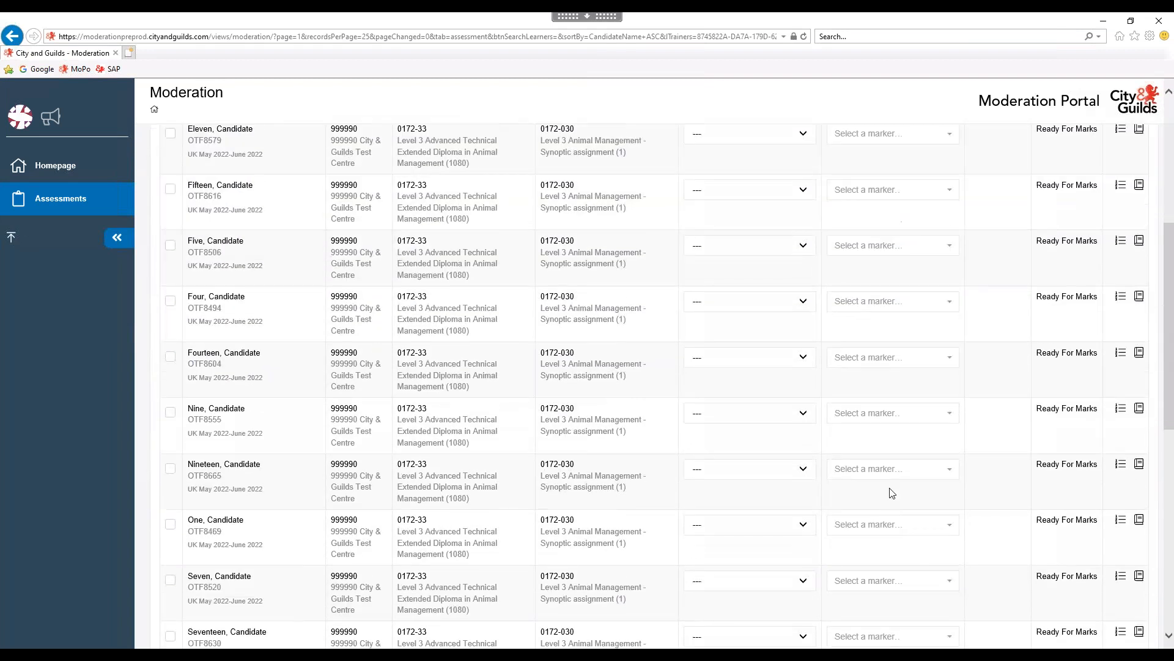
scroll(893, 489, "down", 6)
scroll(893, 489, "up", 12)
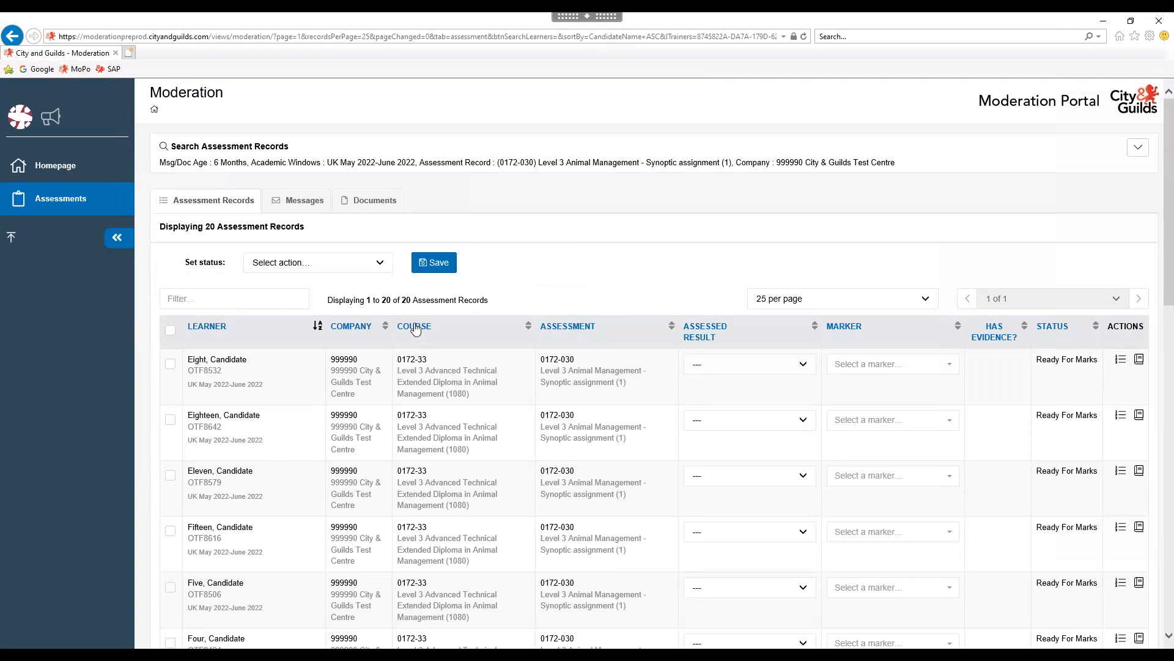
scroll(445, 373, "down", 3)
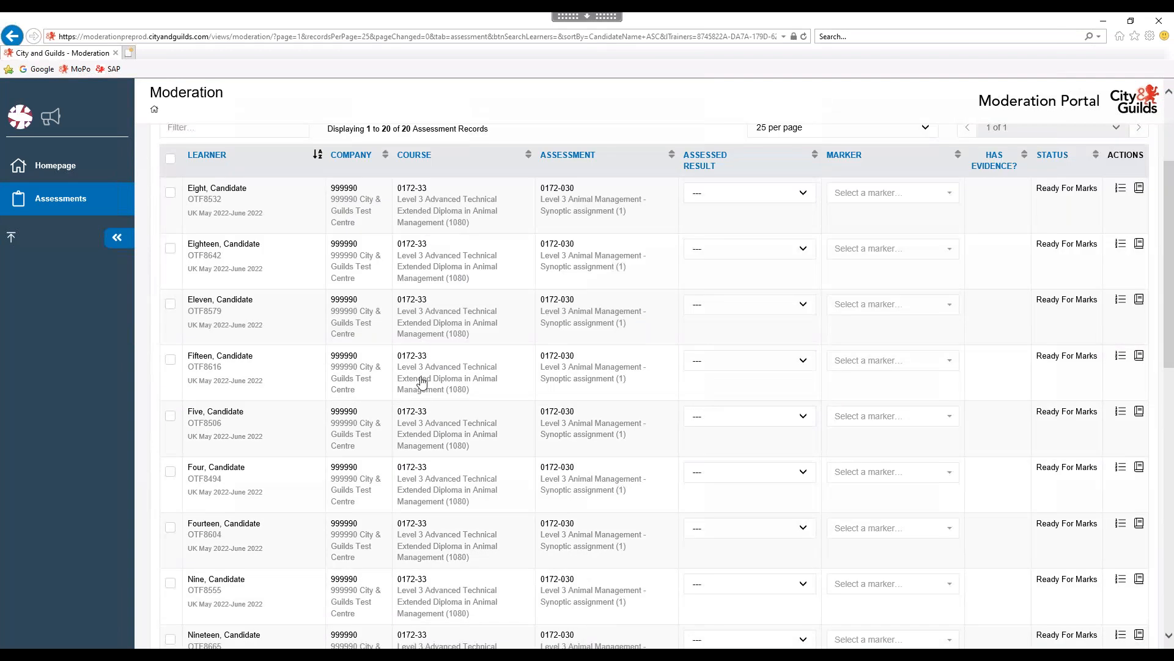
scroll(423, 389, "up", 3)
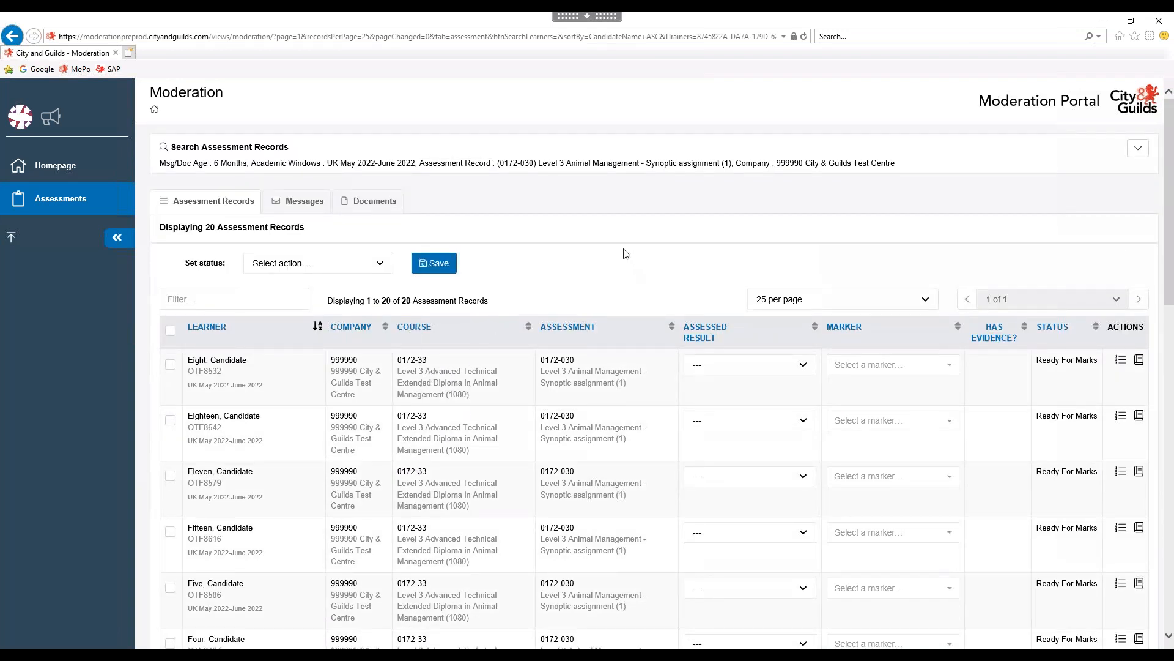
left_click(195, 334)
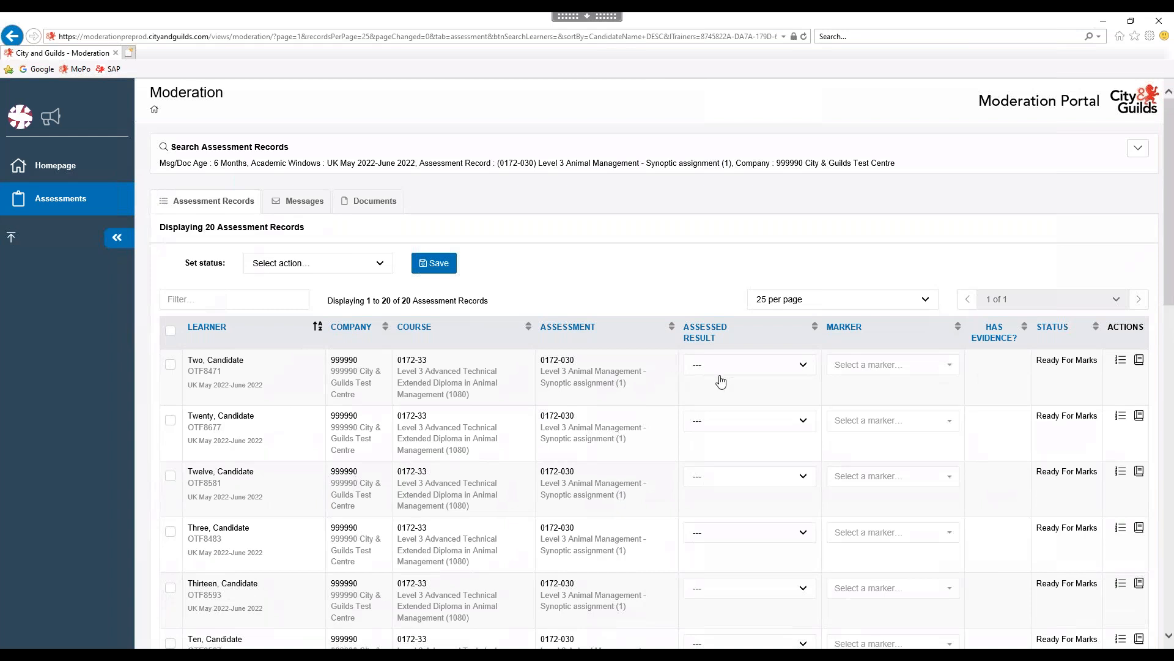
Record assessed results of 24 and 50 for the first two learners.
left_click(803, 365)
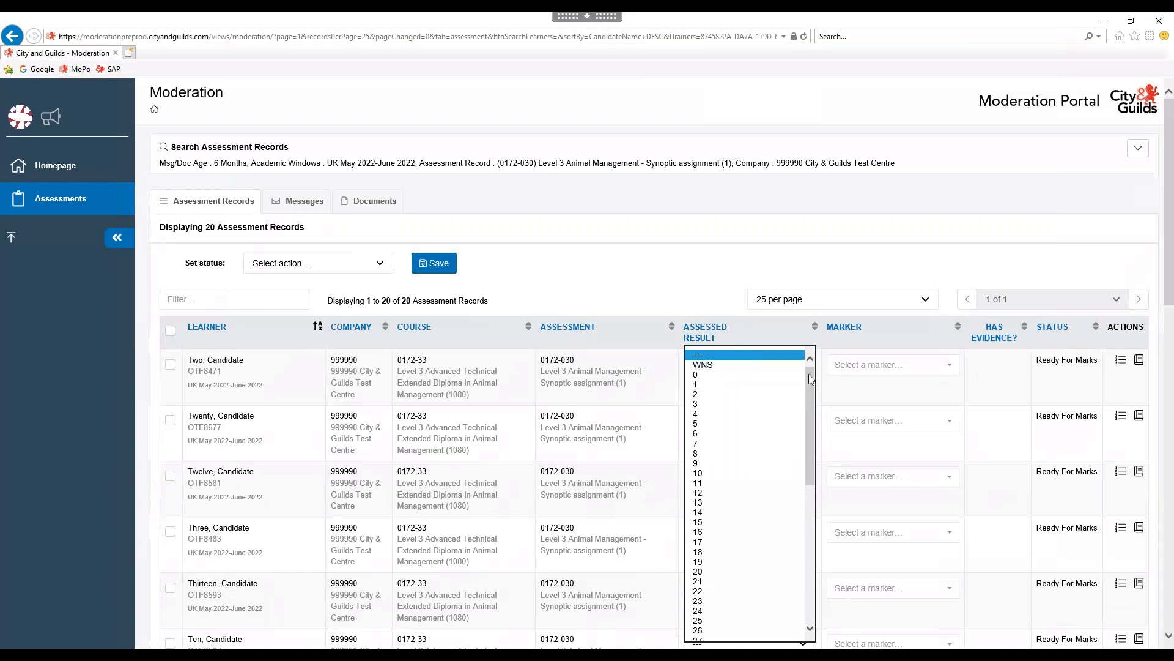
left_click(808, 373)
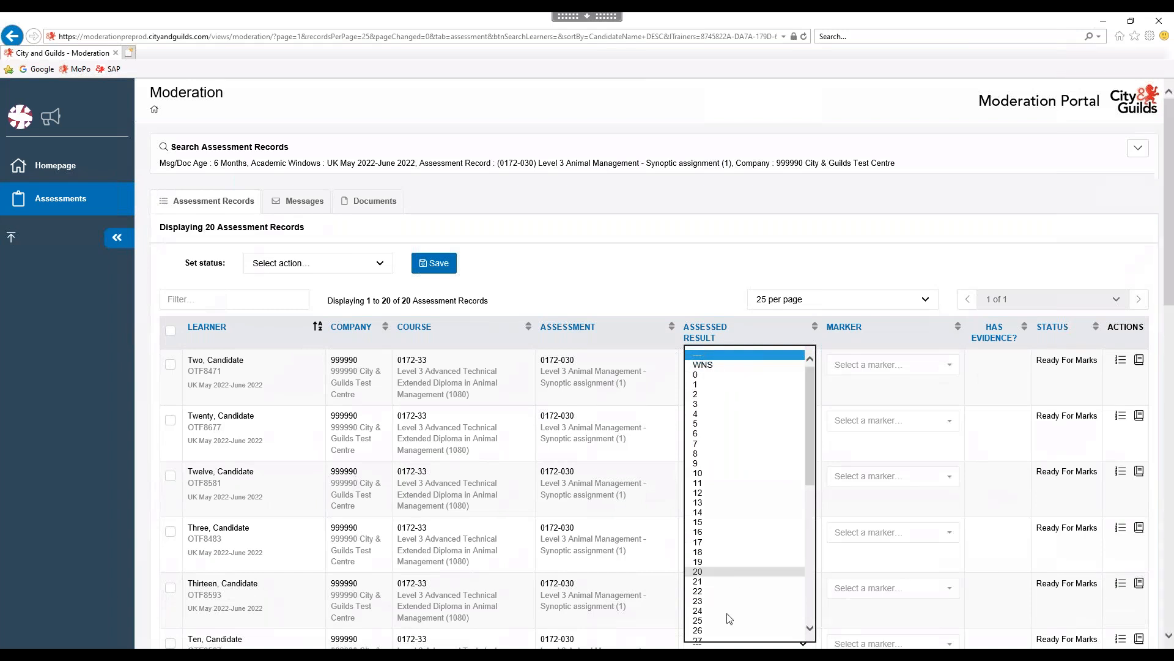
left_click(703, 614)
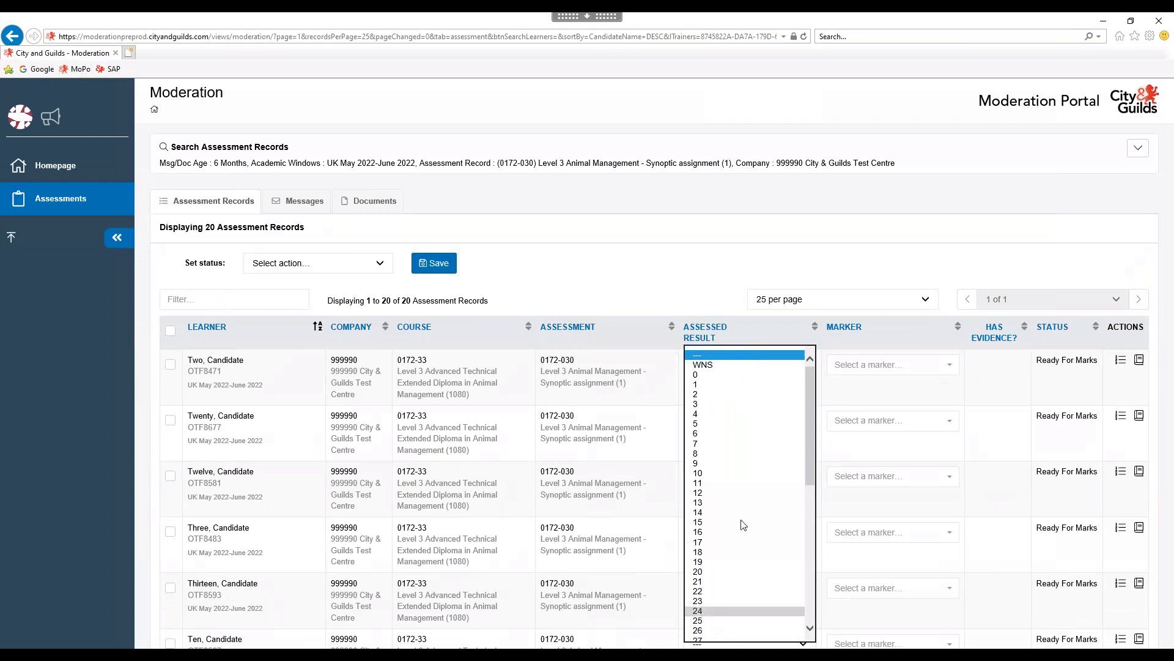
left_click(734, 424)
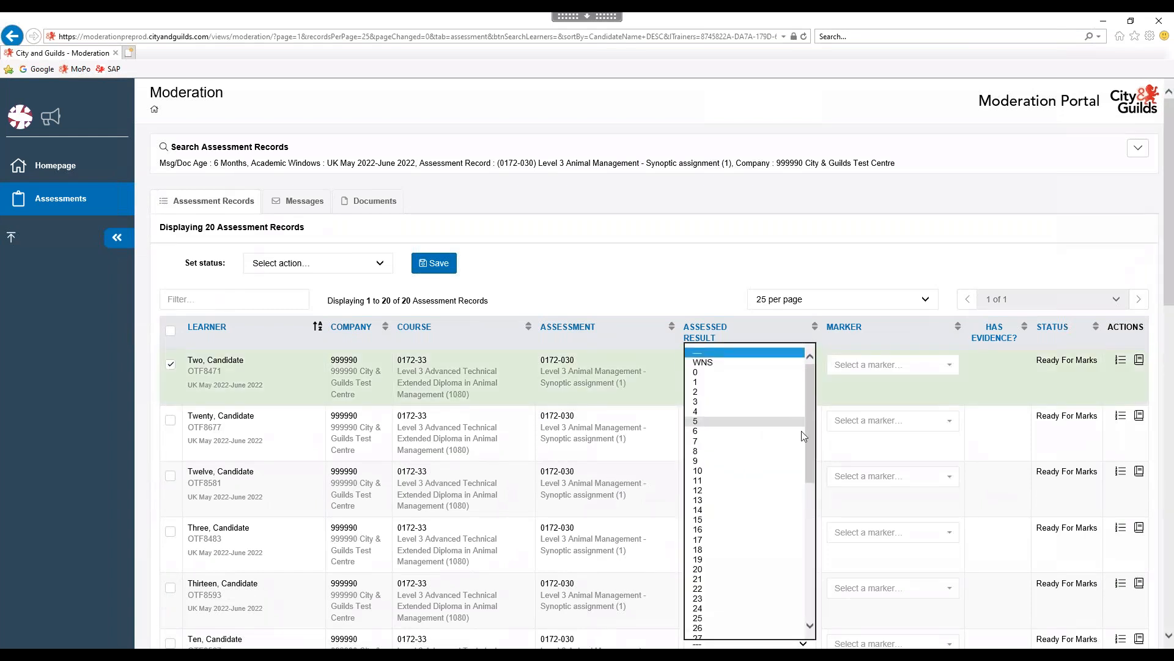
left_click_drag(814, 428, 814, 576)
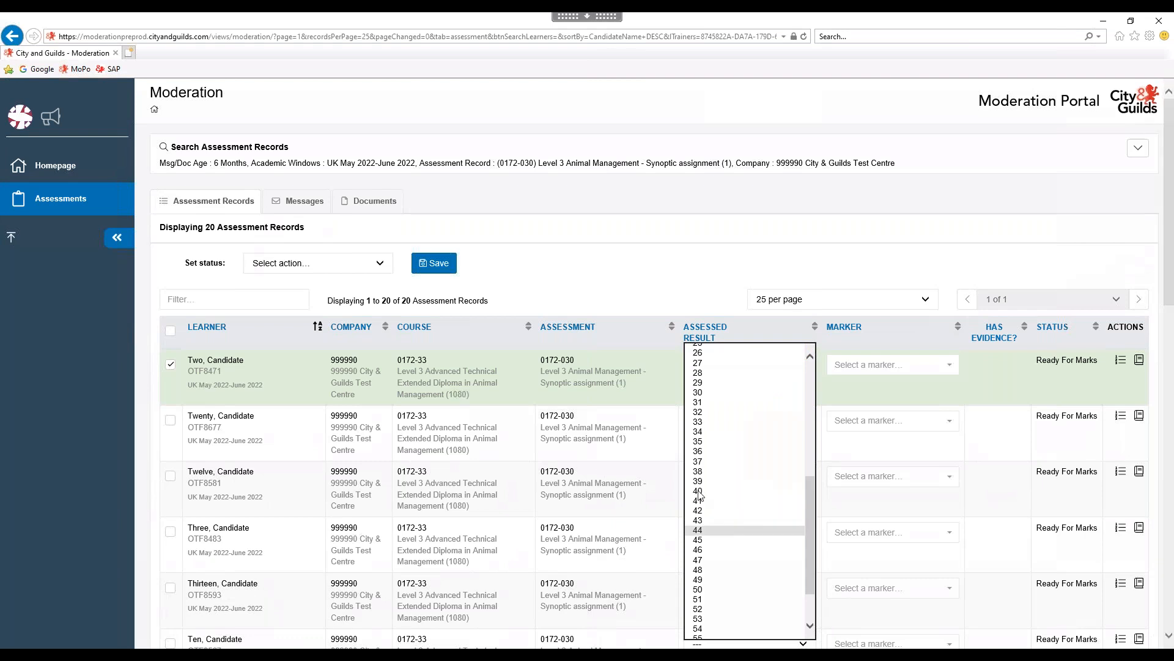
left_click(705, 589)
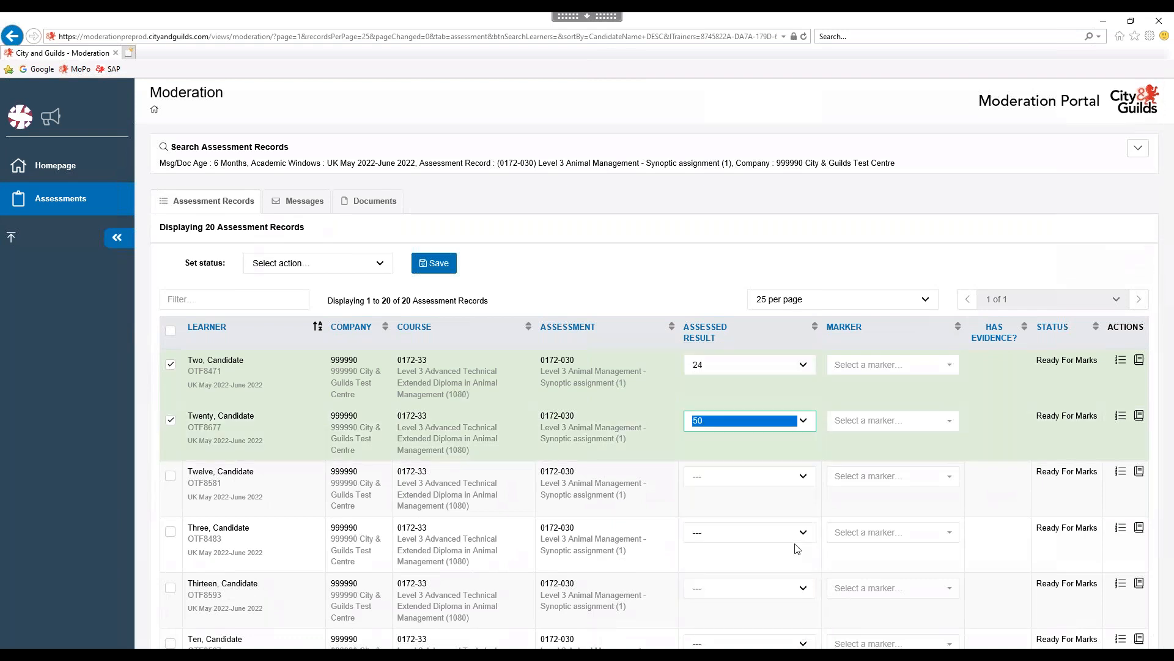
Record assessed results of 42 for Twelve and 39 for Three.
left_click(805, 476)
left_click_drag(812, 465, 813, 557)
left_click(704, 562)
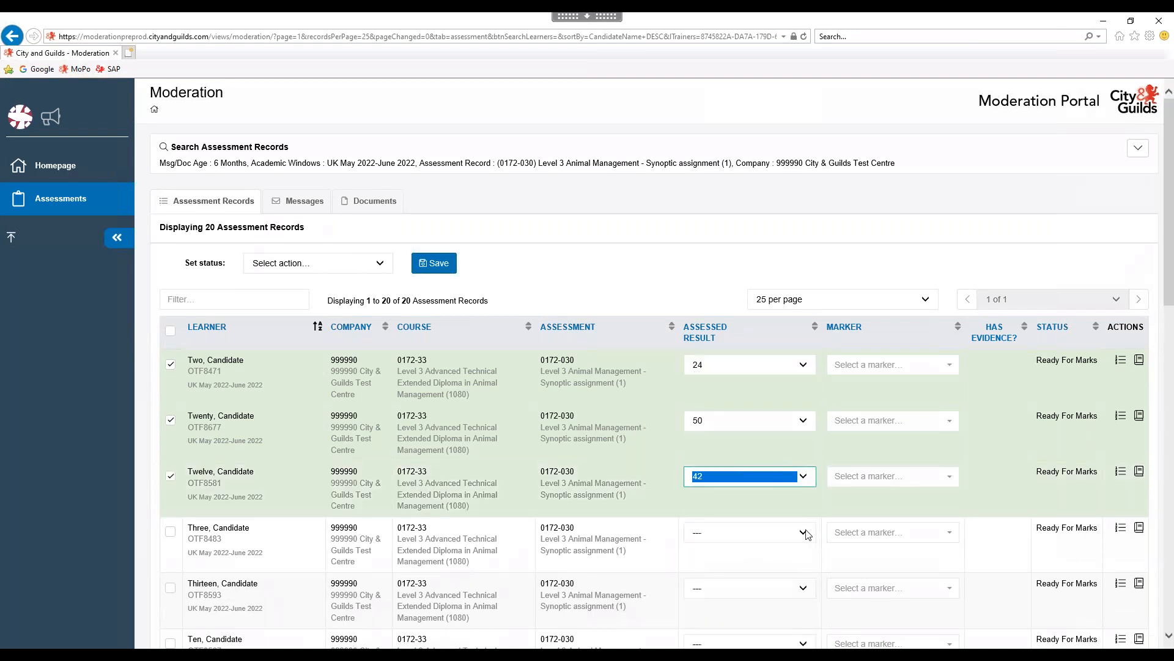
left_click(805, 530)
left_click_drag(809, 457, 808, 557)
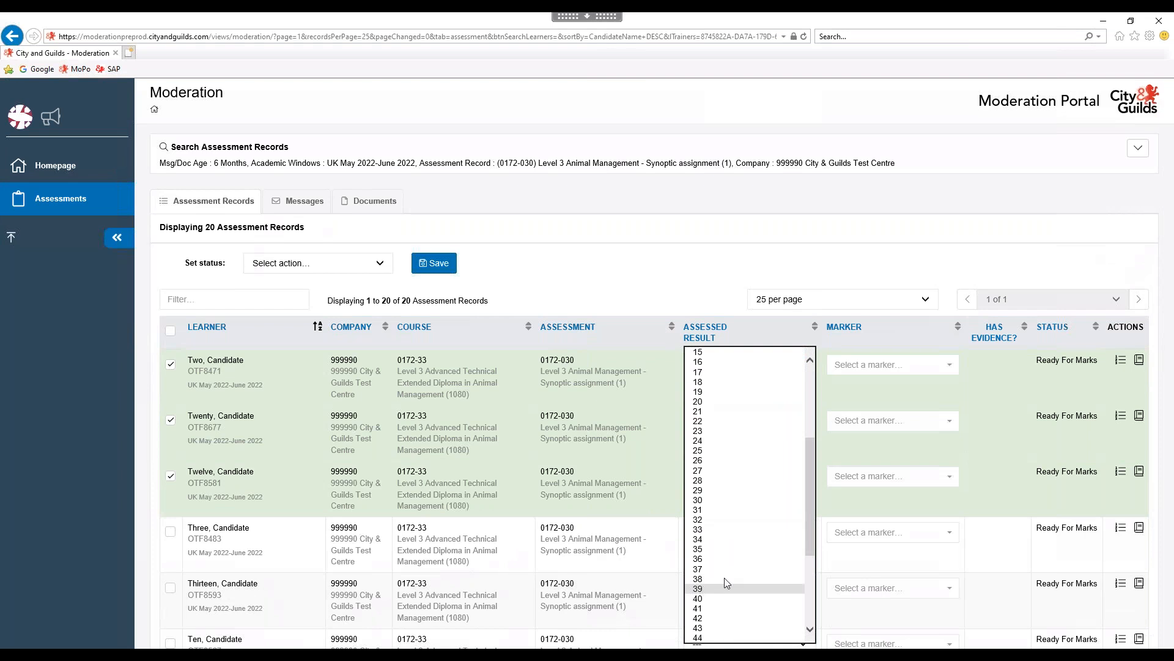
left_click(706, 585)
left_click(675, 571)
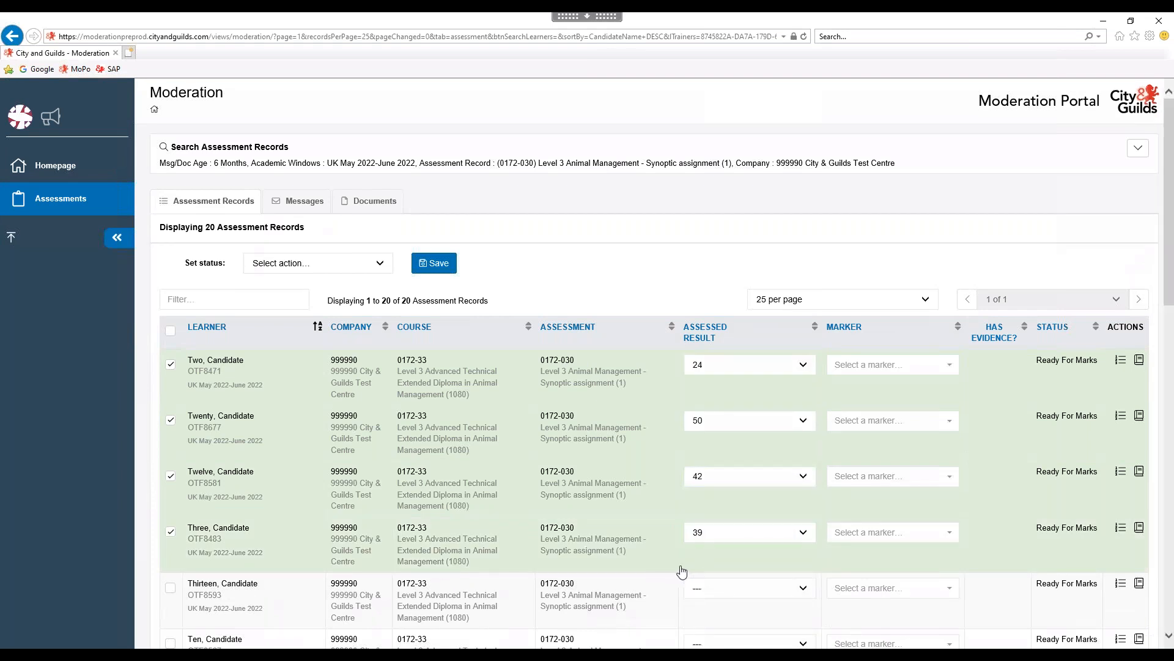
scroll(682, 569, "down", 4)
Record assessed results of 22 for Thirteen and 54 for Ten.
left_click(803, 331)
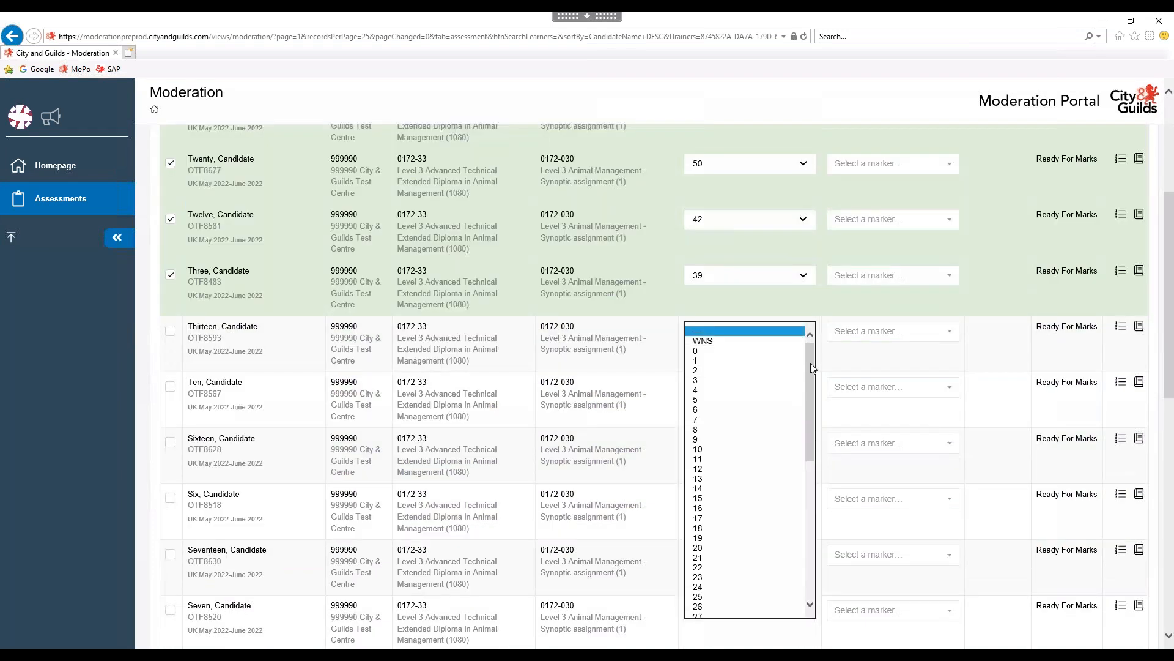
scroll(811, 403, "down", 3)
left_click(742, 468)
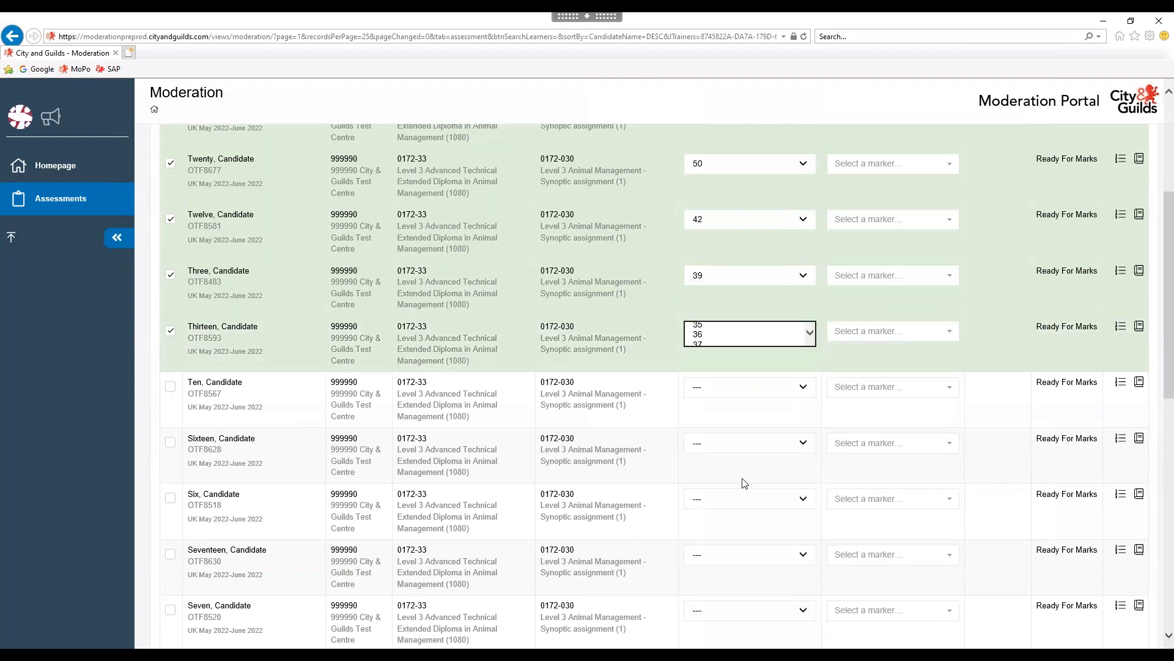
left_click(803, 391)
left_click_drag(810, 427, 806, 594)
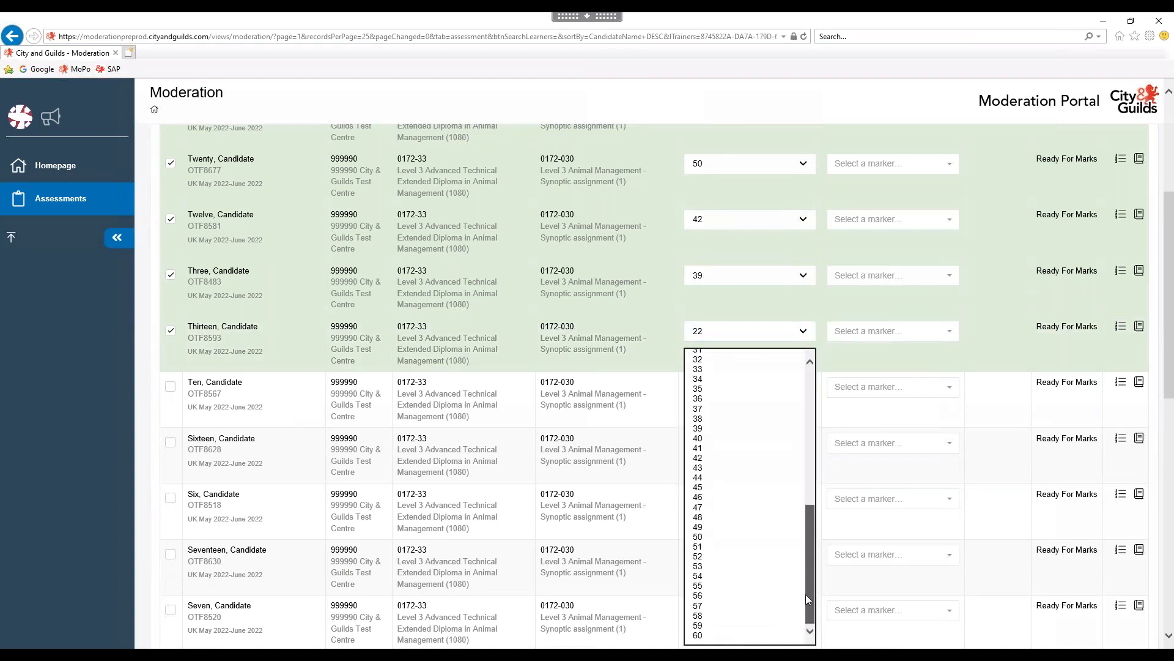
left_click(713, 581)
Record assessed results of 40 for Sixteen and 35 for Six.
left_click(806, 448)
left_click_drag(810, 469, 807, 556)
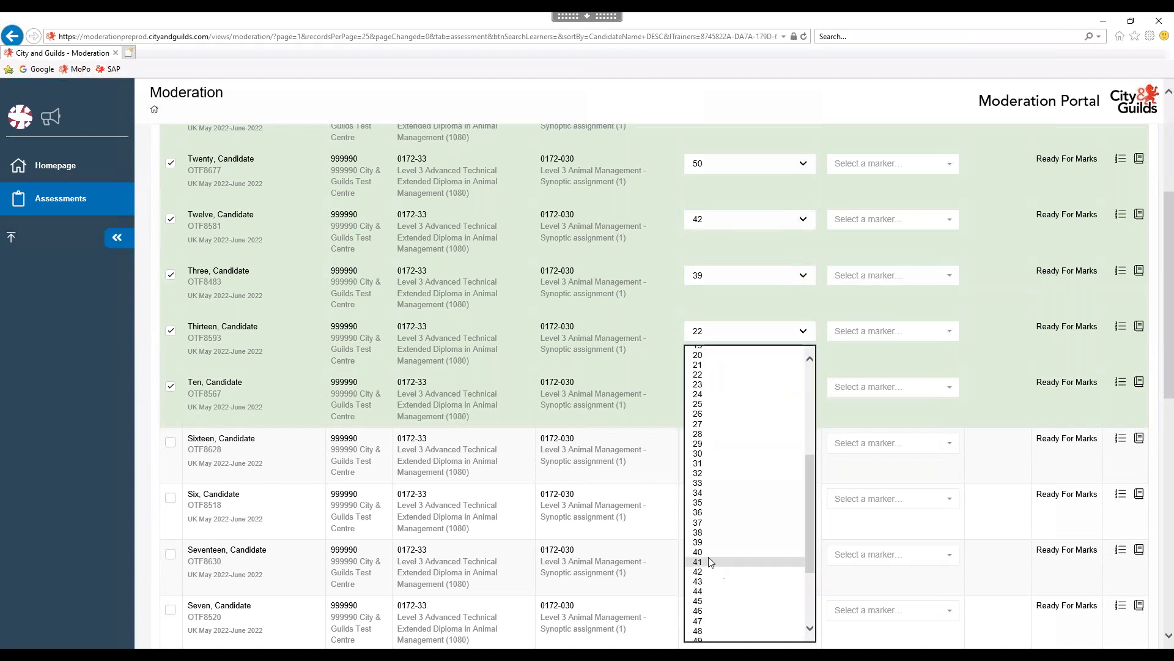
left_click(710, 558)
left_click(804, 499)
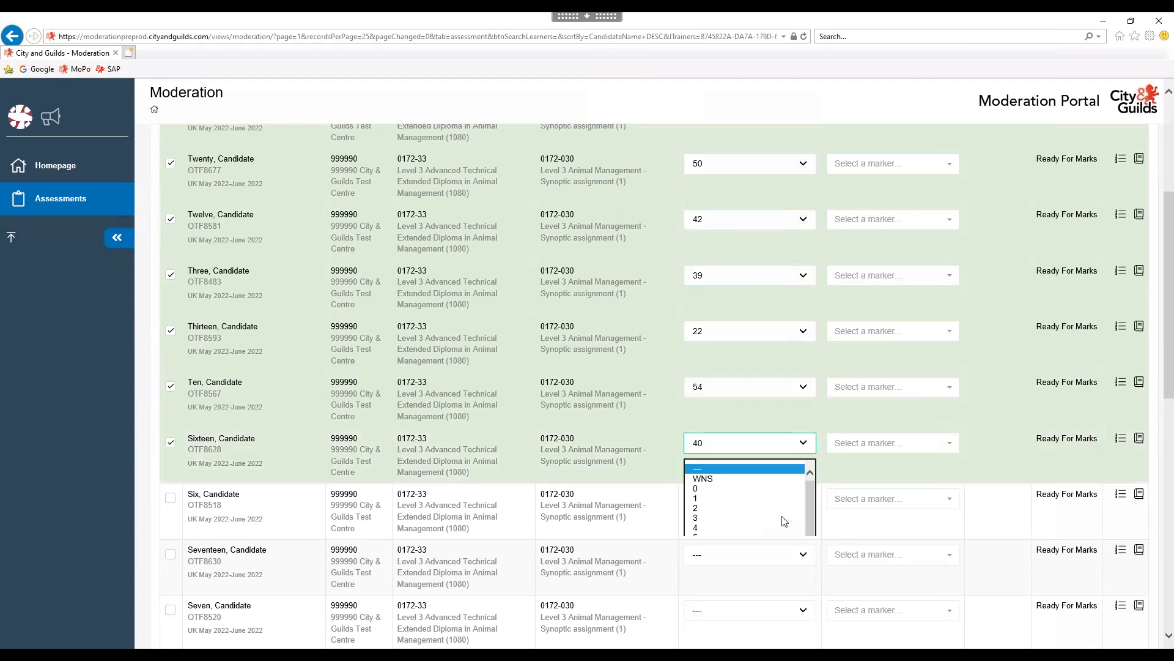
scroll(795, 538, "down", 2)
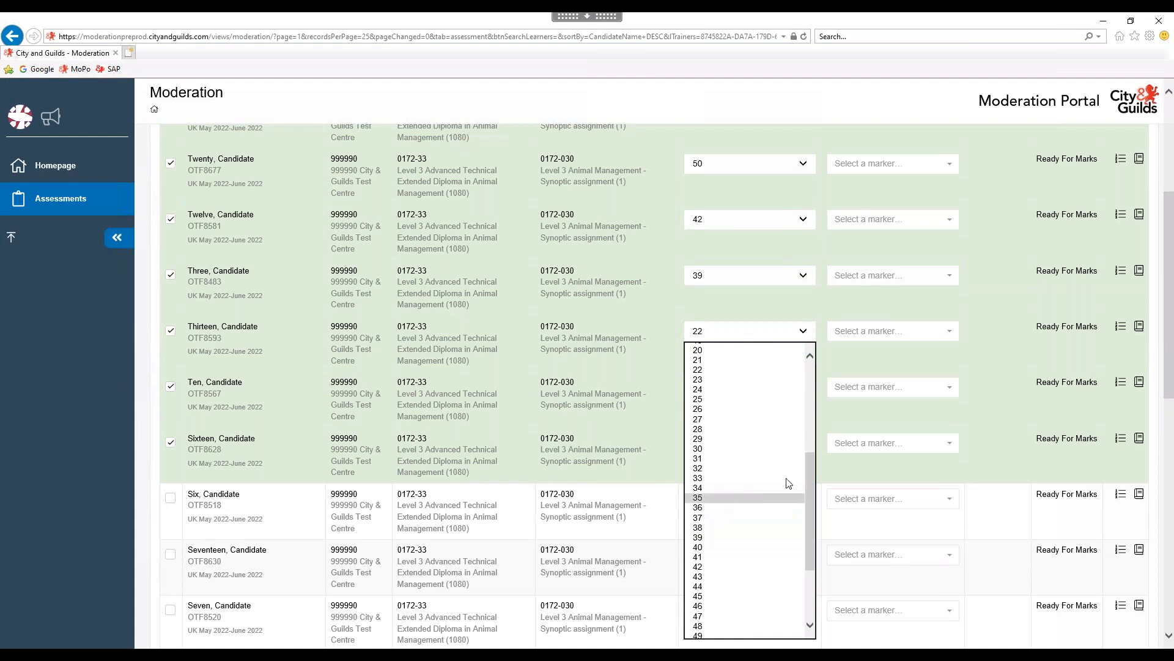
left_click(765, 500)
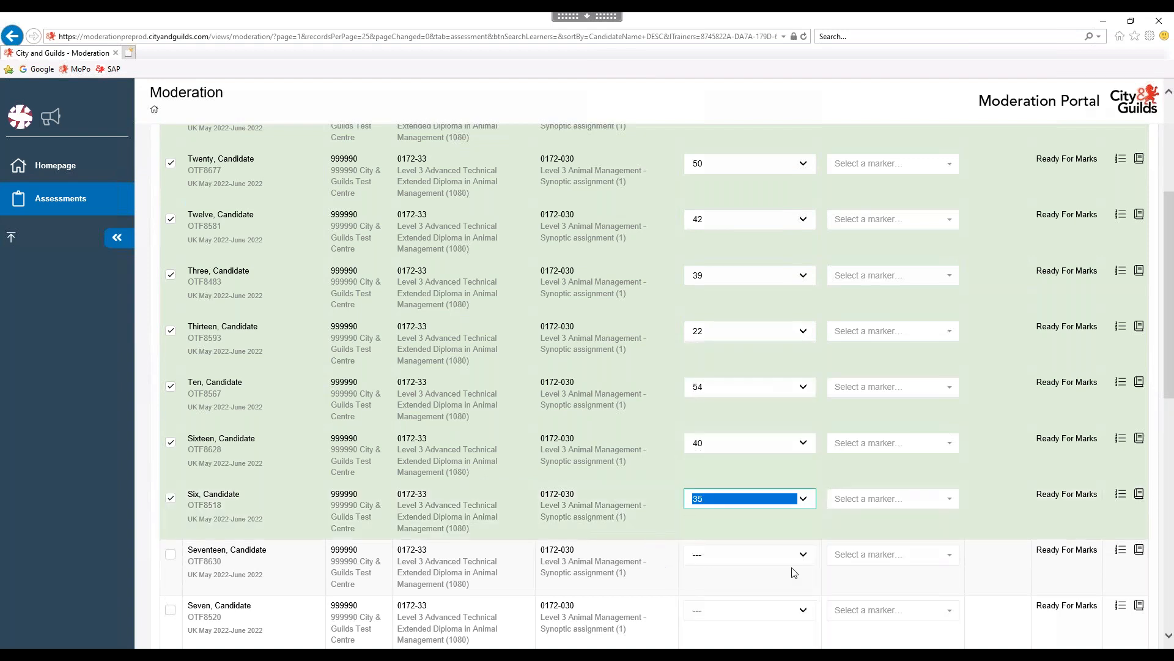
left_click(803, 555)
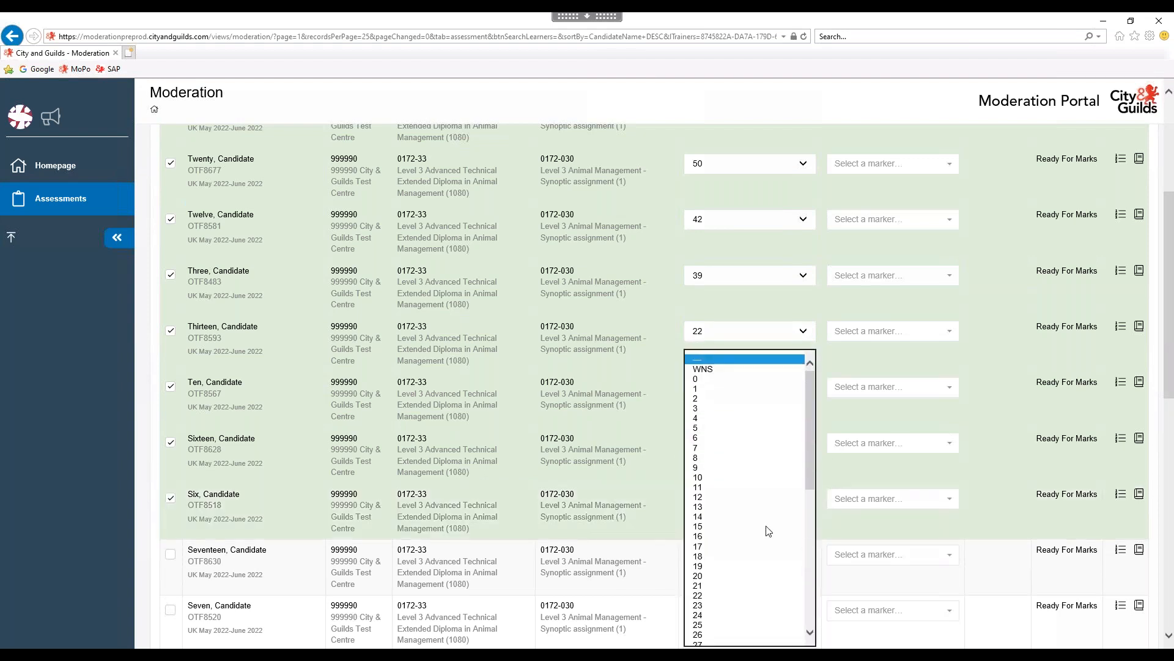
Mark Seventeen and Seven as WNS and record 7 for One.
left_click(703, 369)
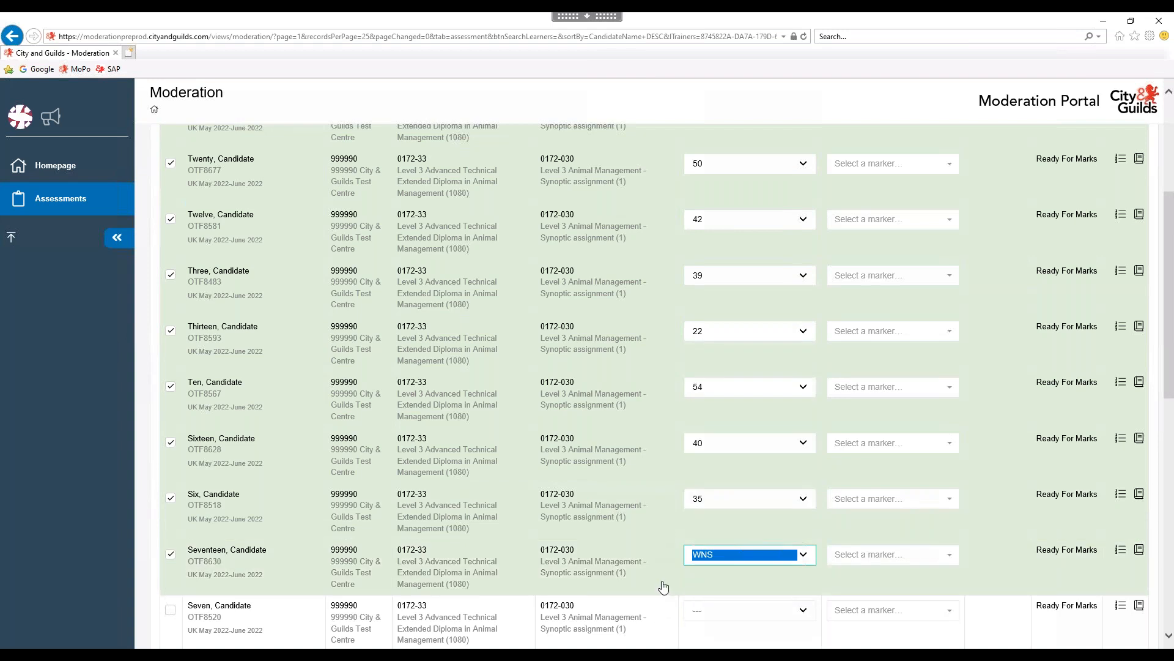
scroll(663, 586, "down", 3)
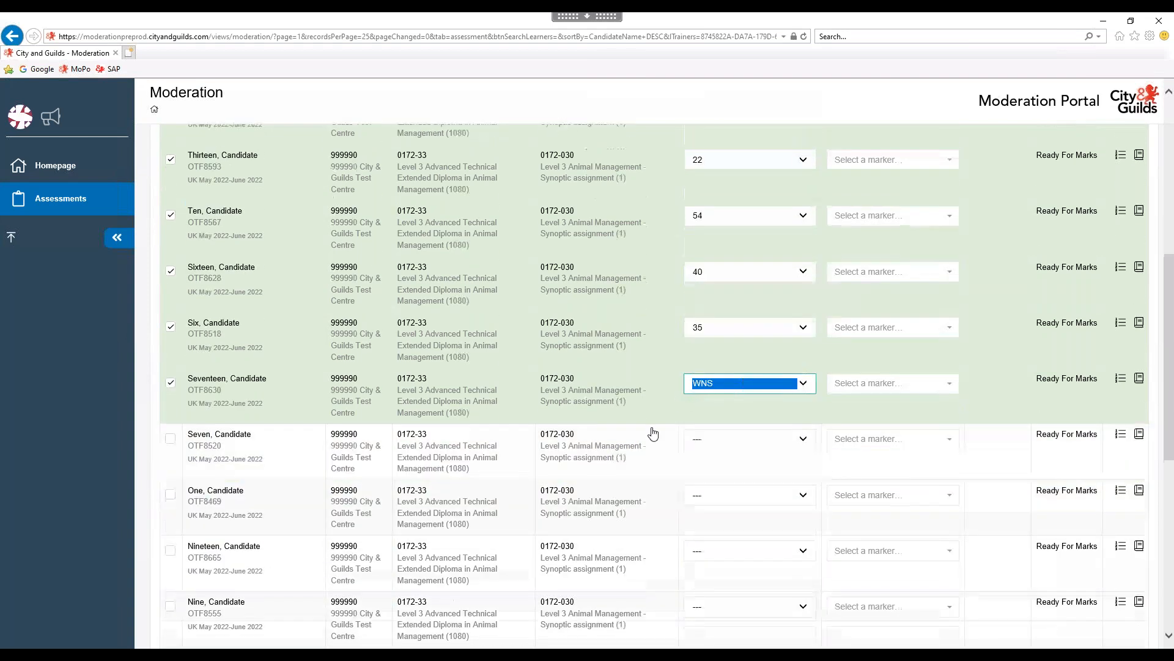
left_click(803, 442)
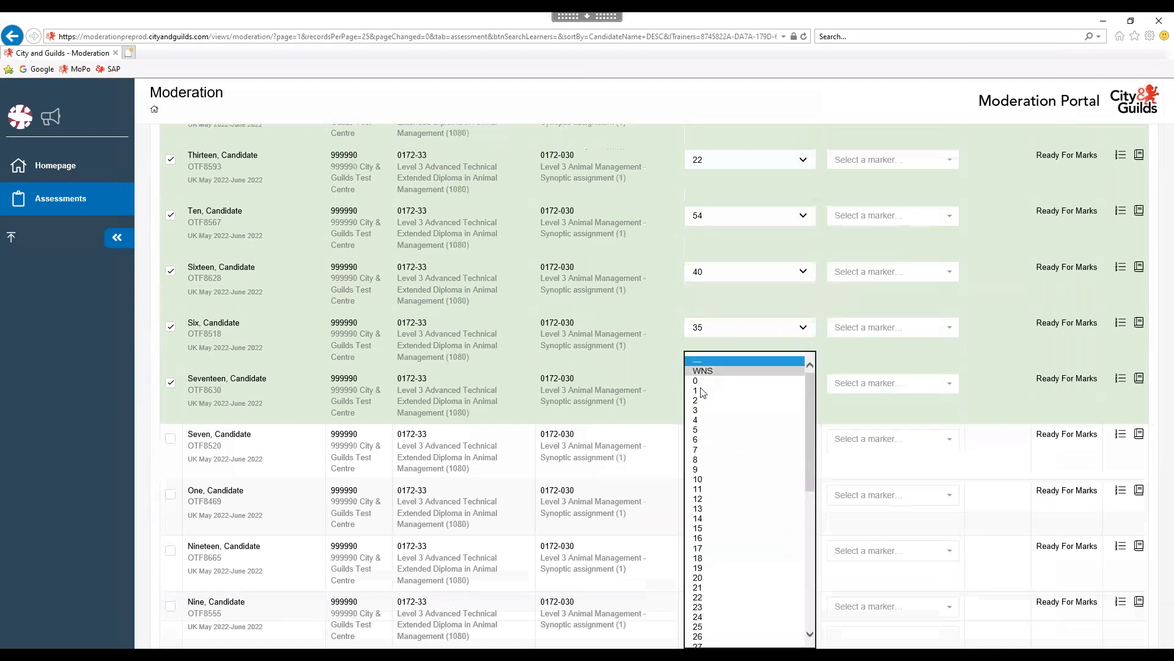
left_click(705, 371)
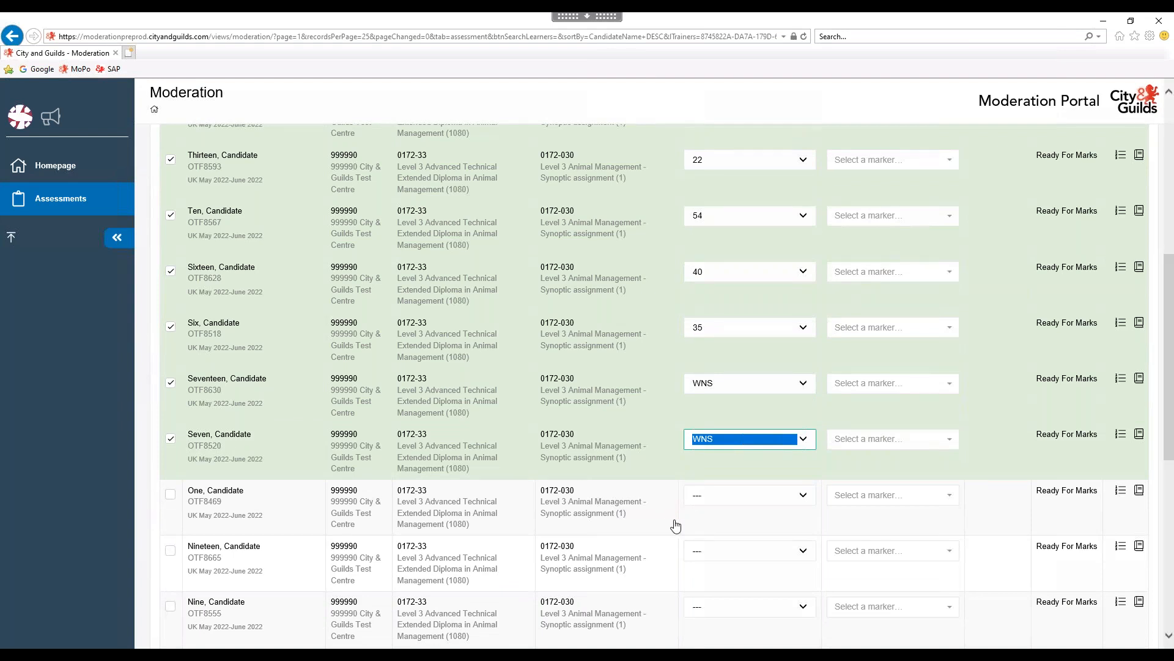
left_click(806, 497)
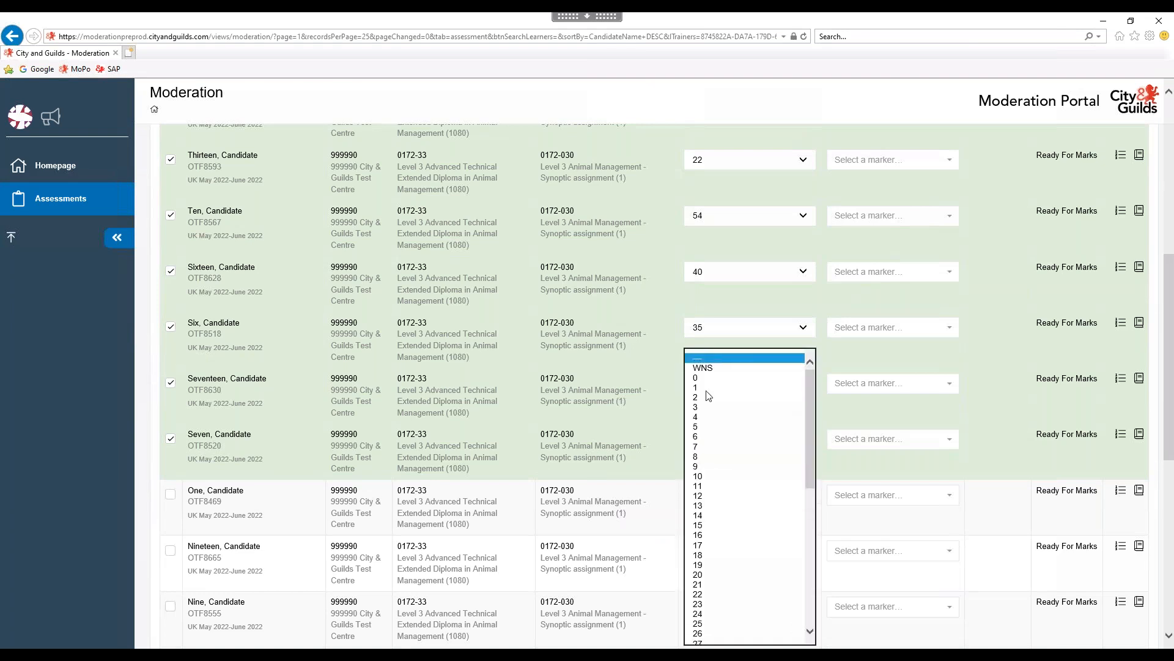
left_click(698, 449)
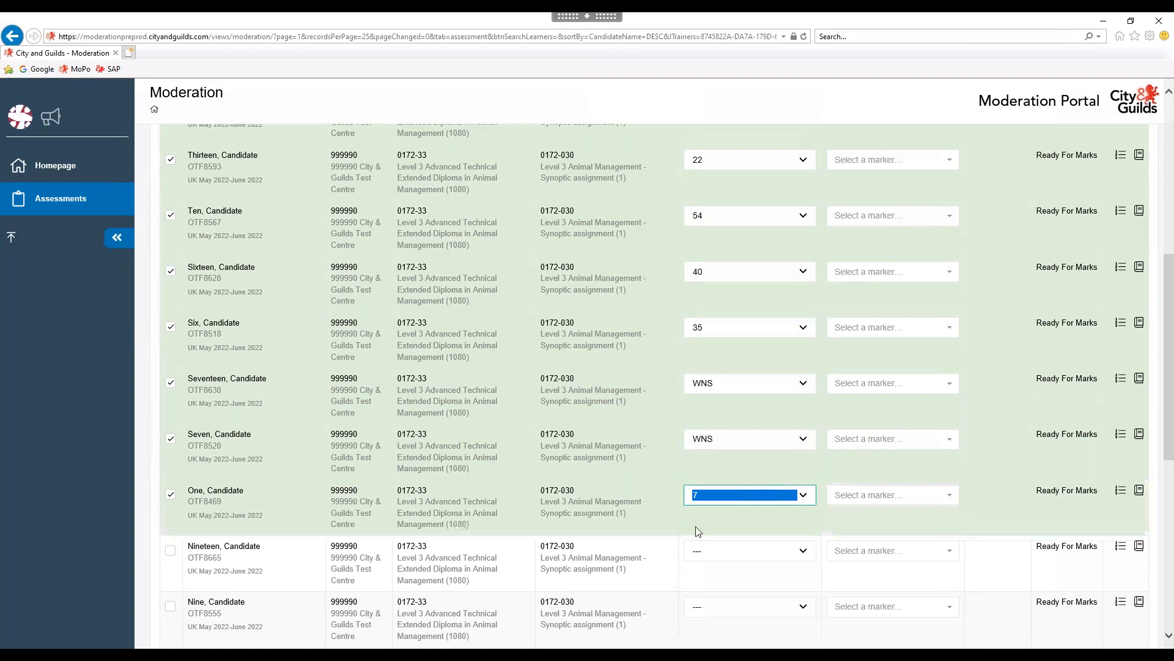
Record assessed results of 51 for Nineteen and 36 for Nine.
scroll(789, 542, "down", 3)
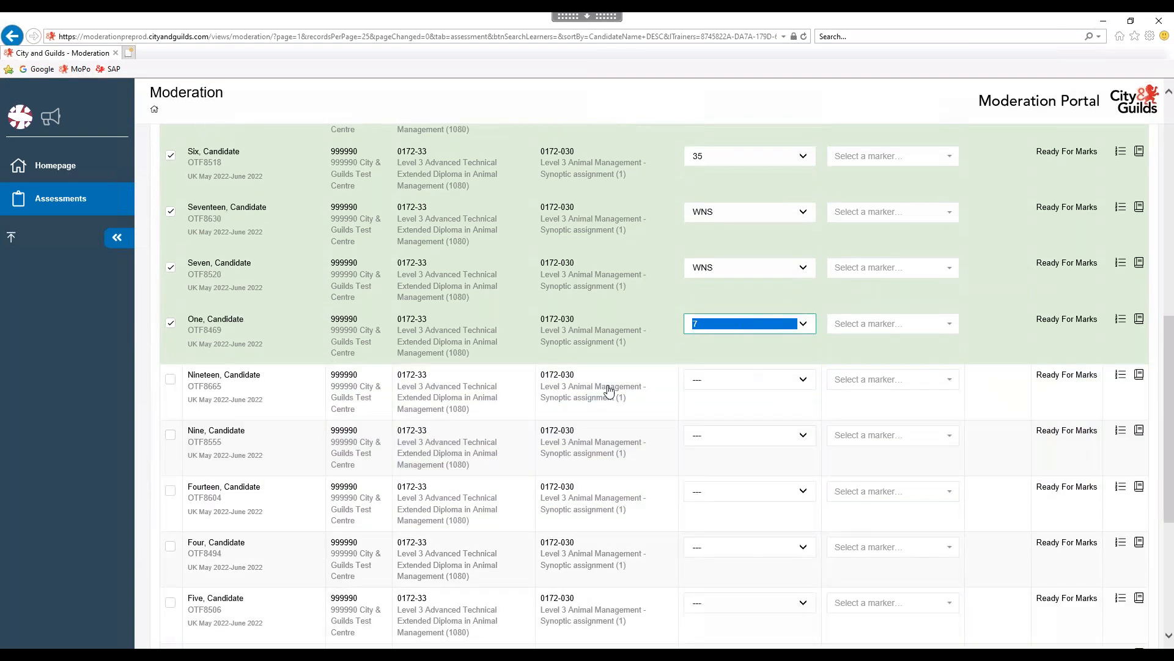
left_click(806, 383)
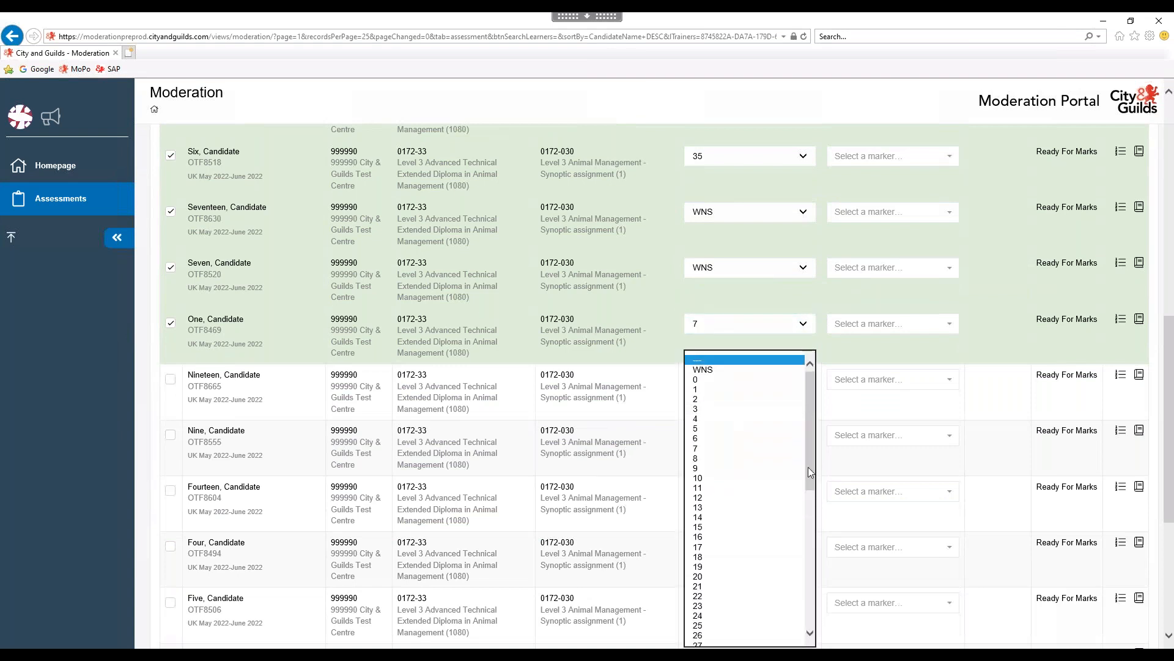
scroll(759, 551, "down", 9)
left_click(709, 604)
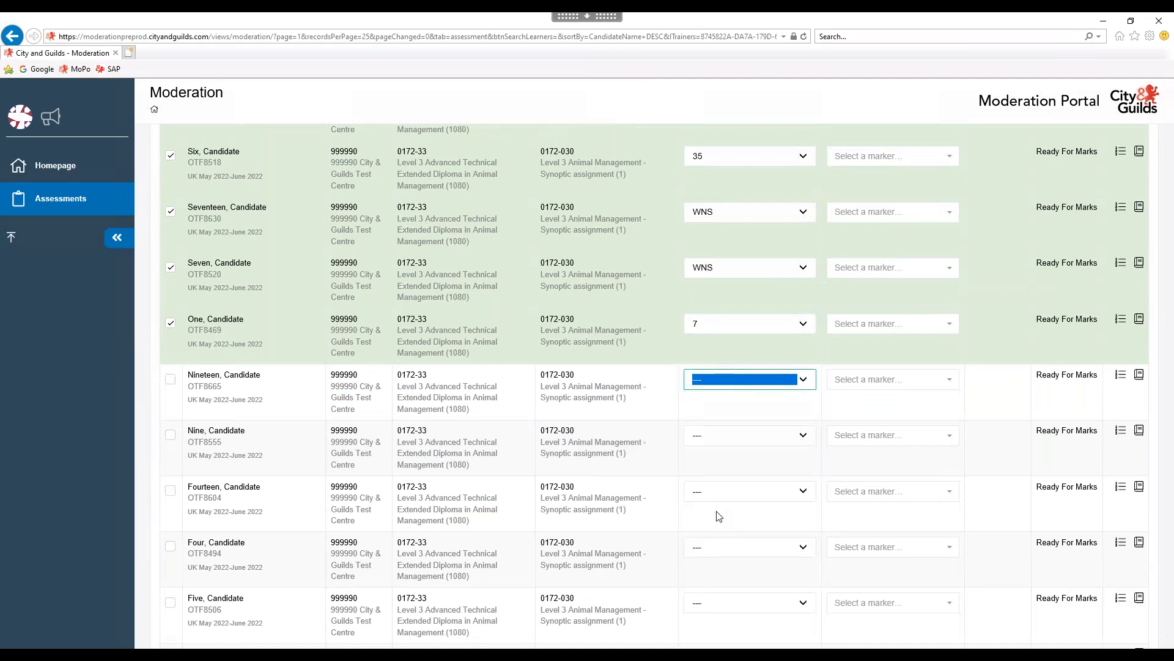
left_click(805, 437)
scroll(809, 453, "down", 2)
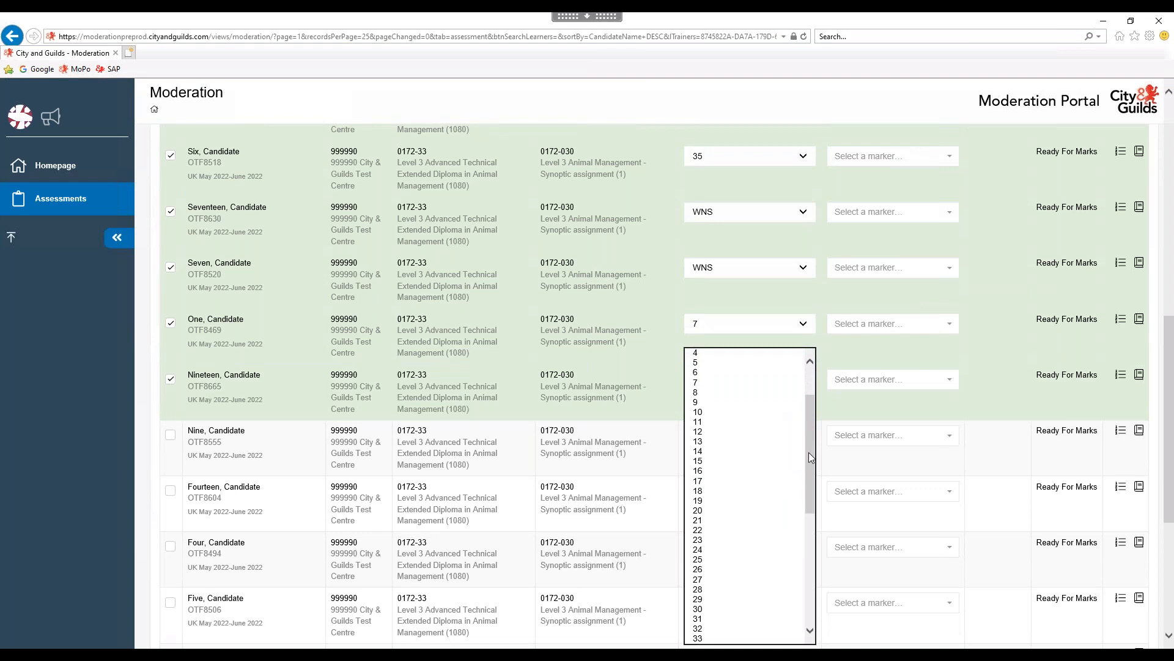
scroll(765, 526, "down", 5)
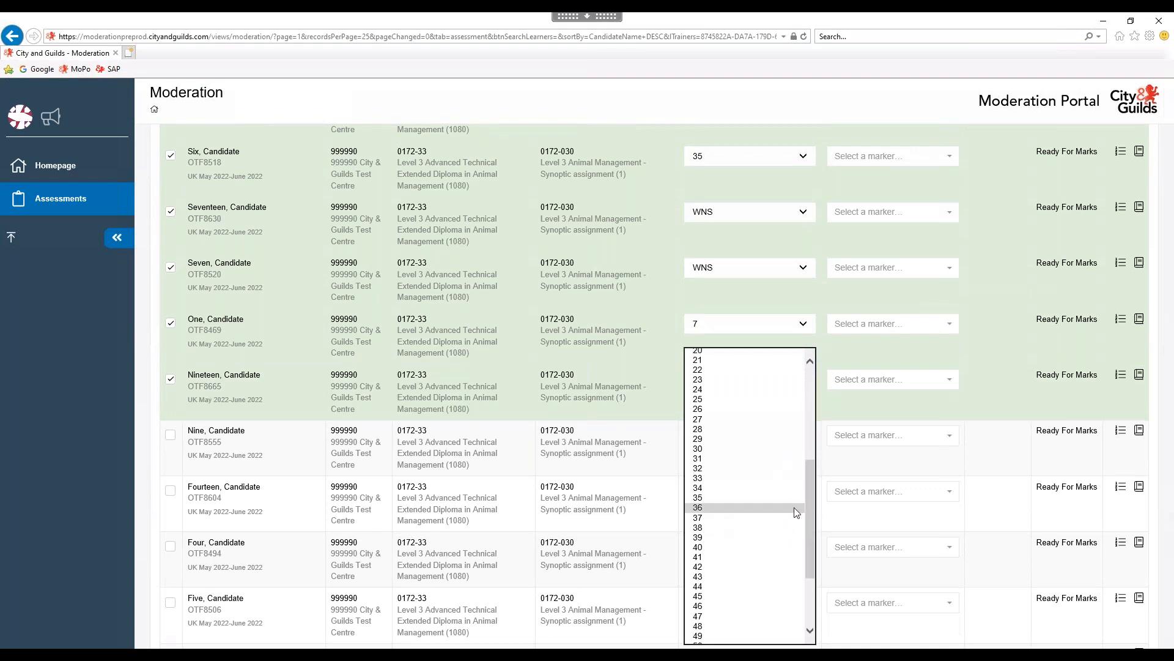
left_click(789, 520)
Mark Fourteen and Four as WNS and record 26 for Five.
left_click(805, 492)
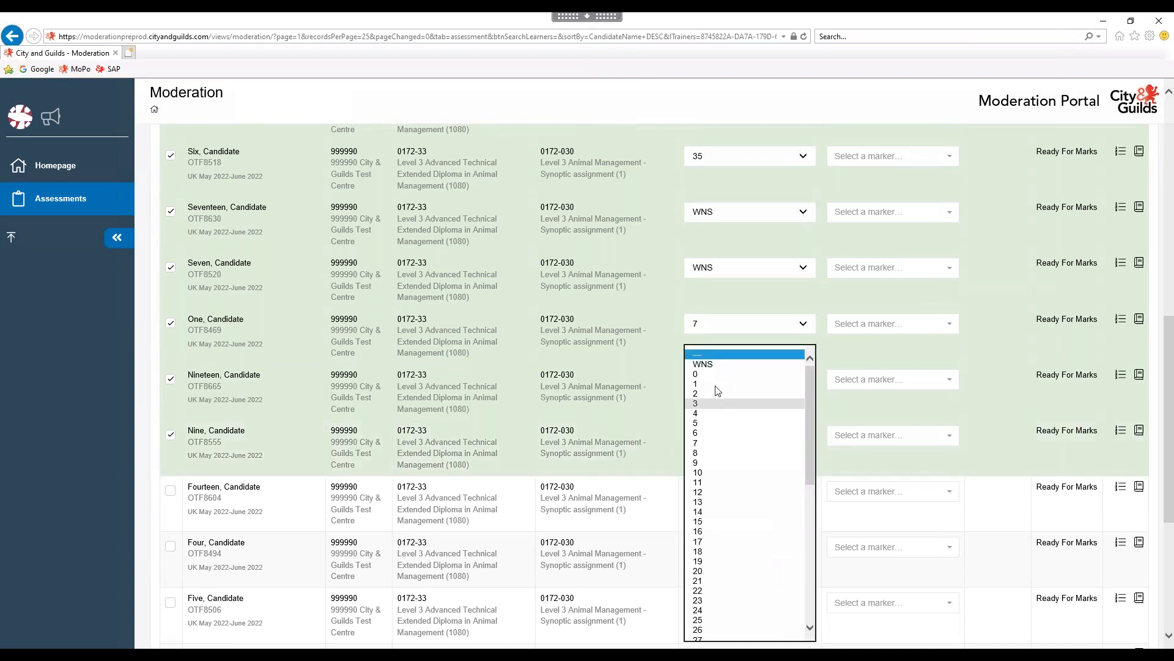
left_click(709, 365)
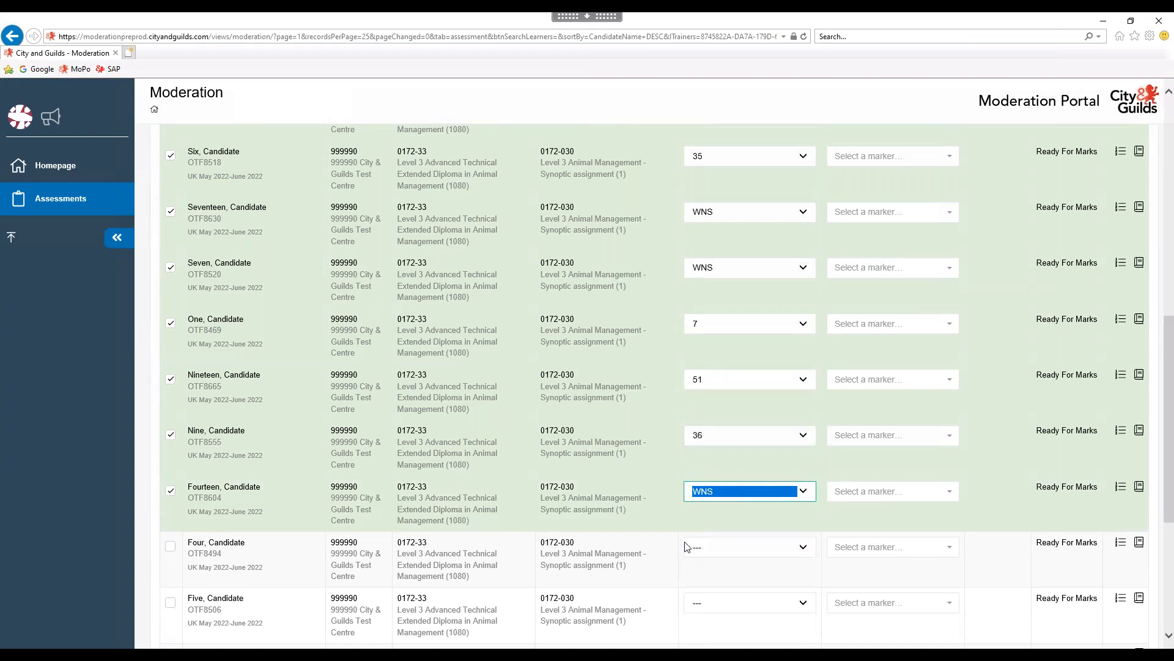
scroll(688, 539, "down", 1)
scroll(689, 536, "down", 1)
left_click(797, 377)
left_click(701, 366)
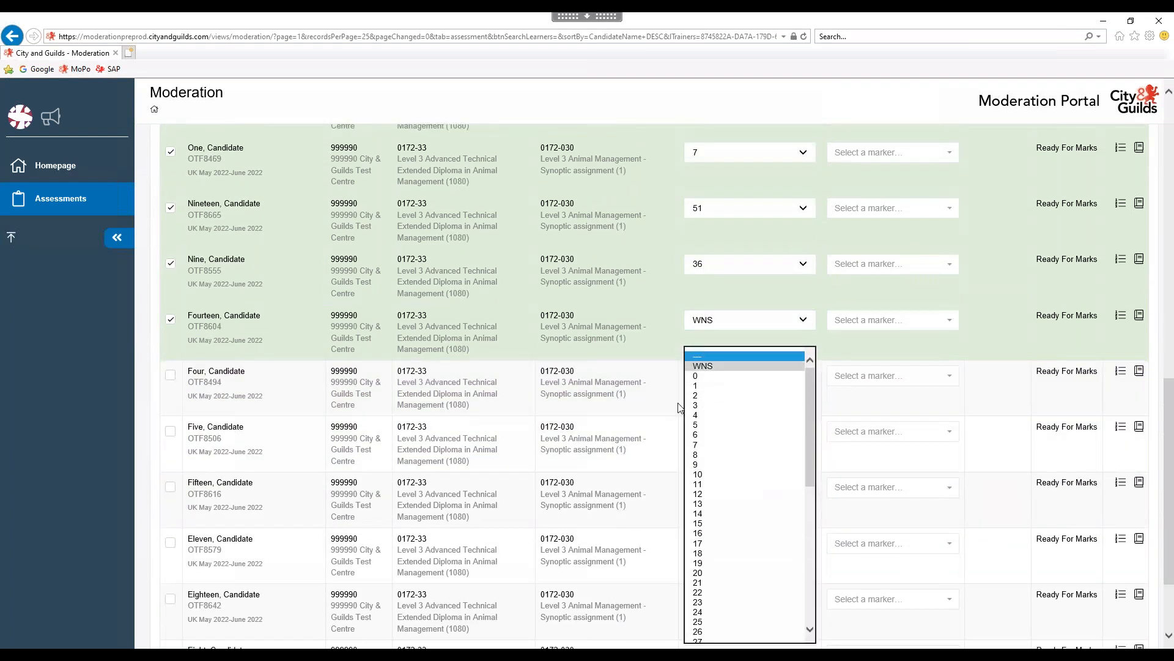
scroll(804, 374, "down", 2)
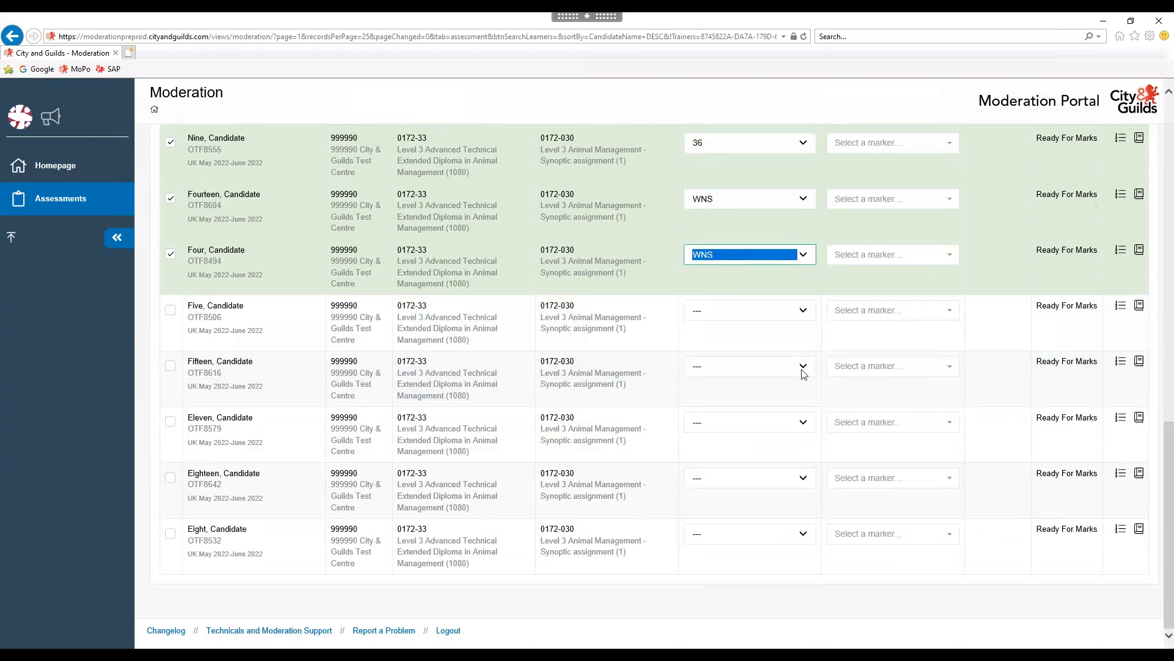
left_click(804, 313)
left_click(721, 583)
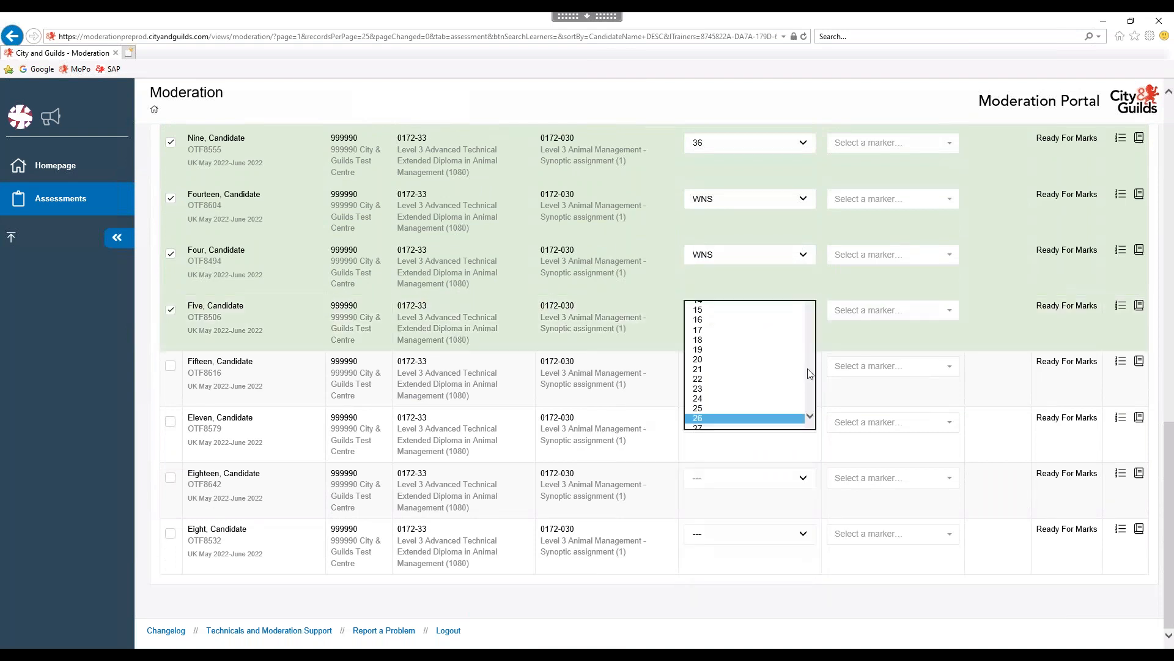
Record assessed results of 57 for Eleven and 47 for Fifteen.
left_click(804, 367)
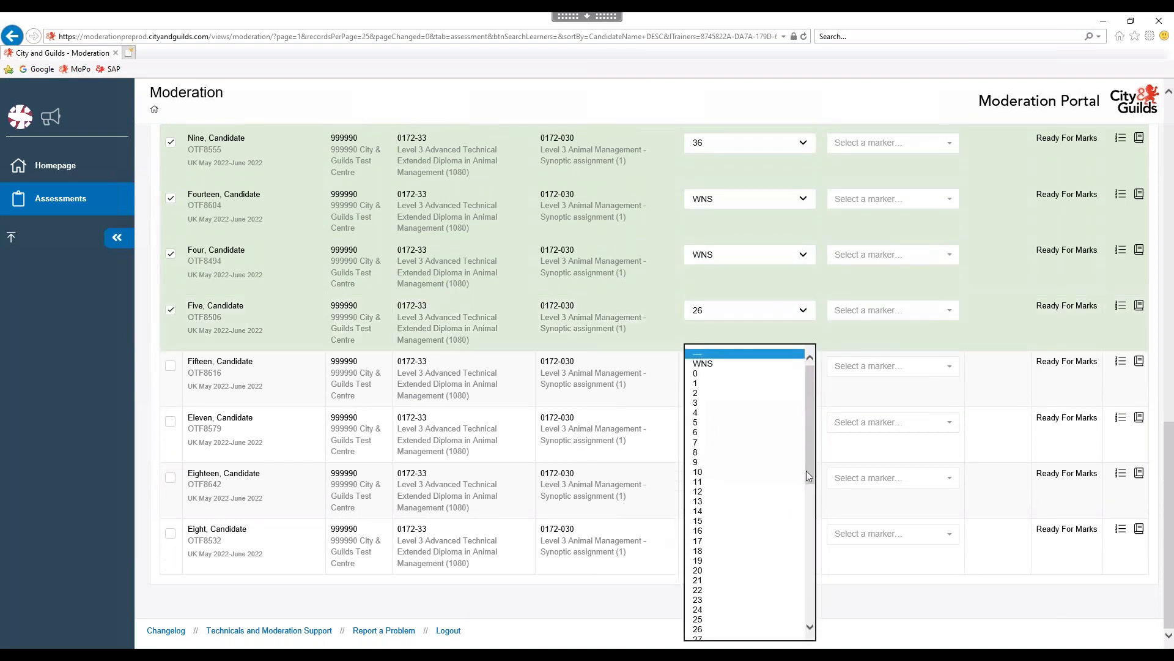
left_click_drag(806, 469, 798, 633)
left_click(737, 602)
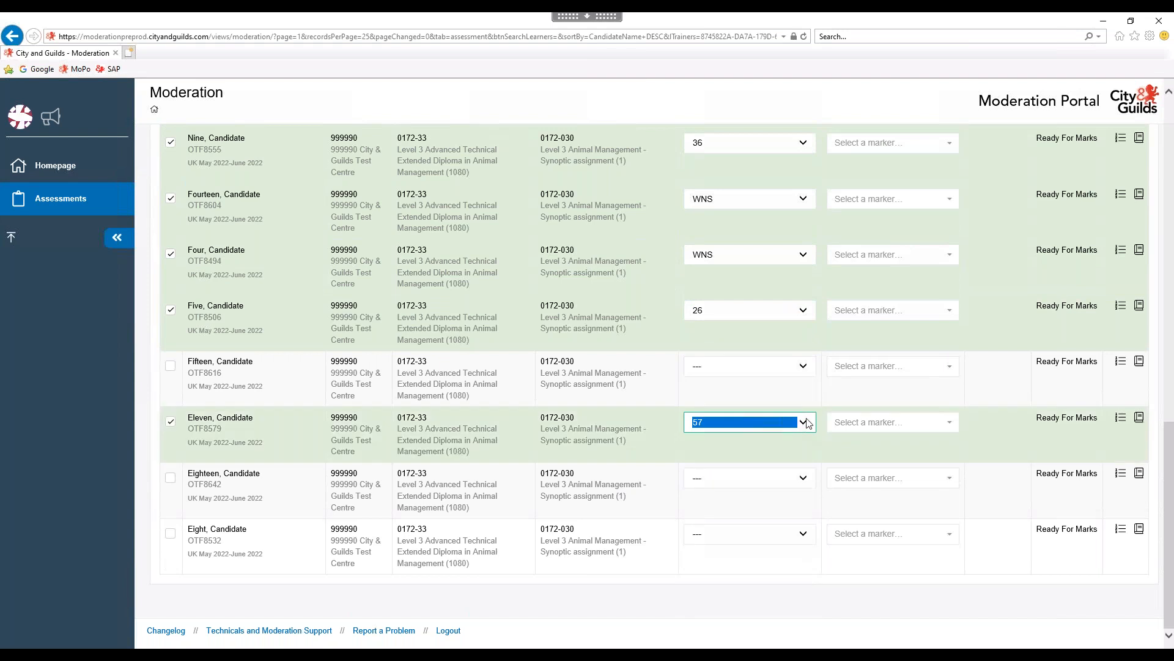
left_click(804, 367)
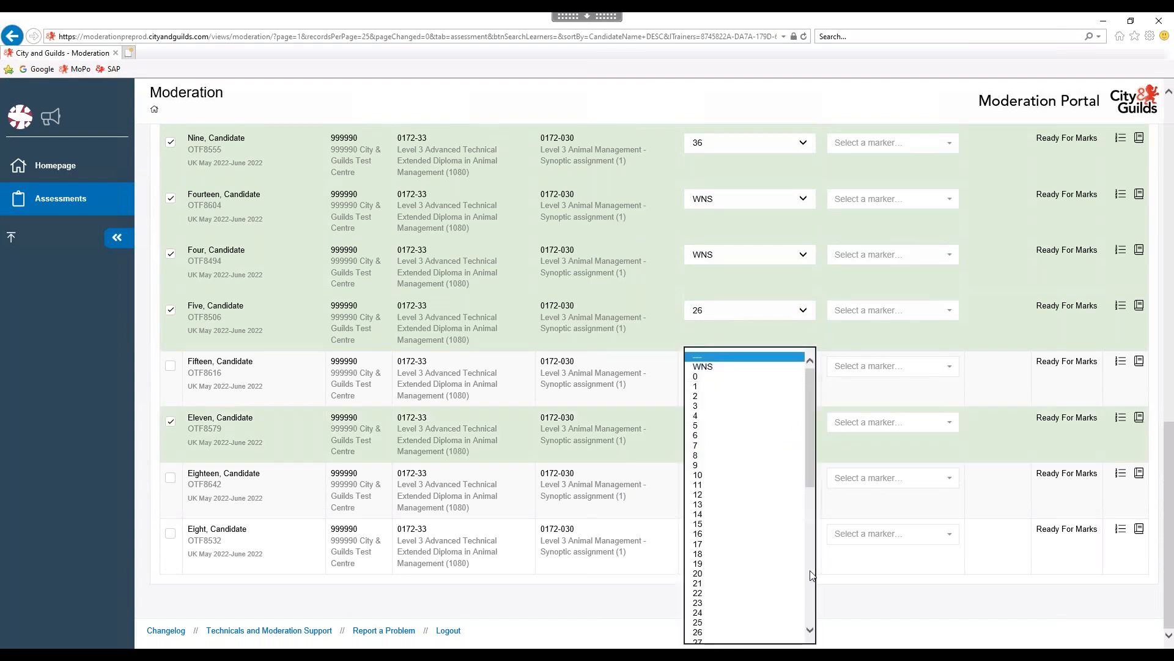
scroll(780, 586, "down", 5)
left_click(713, 550)
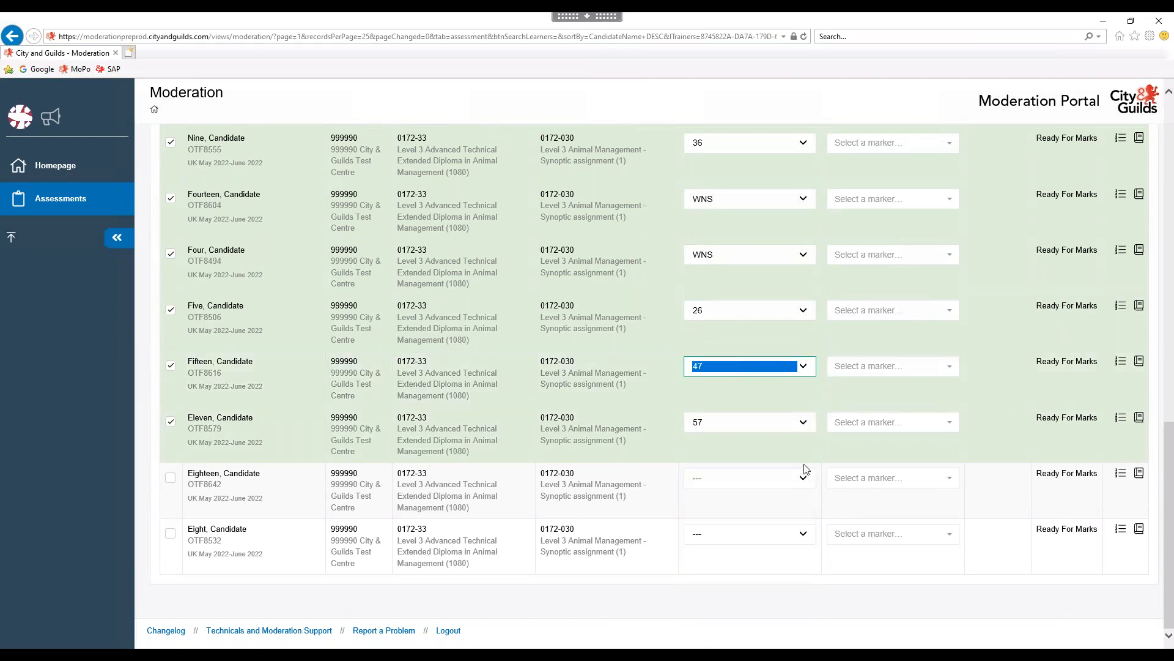
Record assessed results of 43 for Eighteen and 40 for Eight.
left_click(809, 479)
left_click(809, 482)
scroll(699, 559, "down", 5)
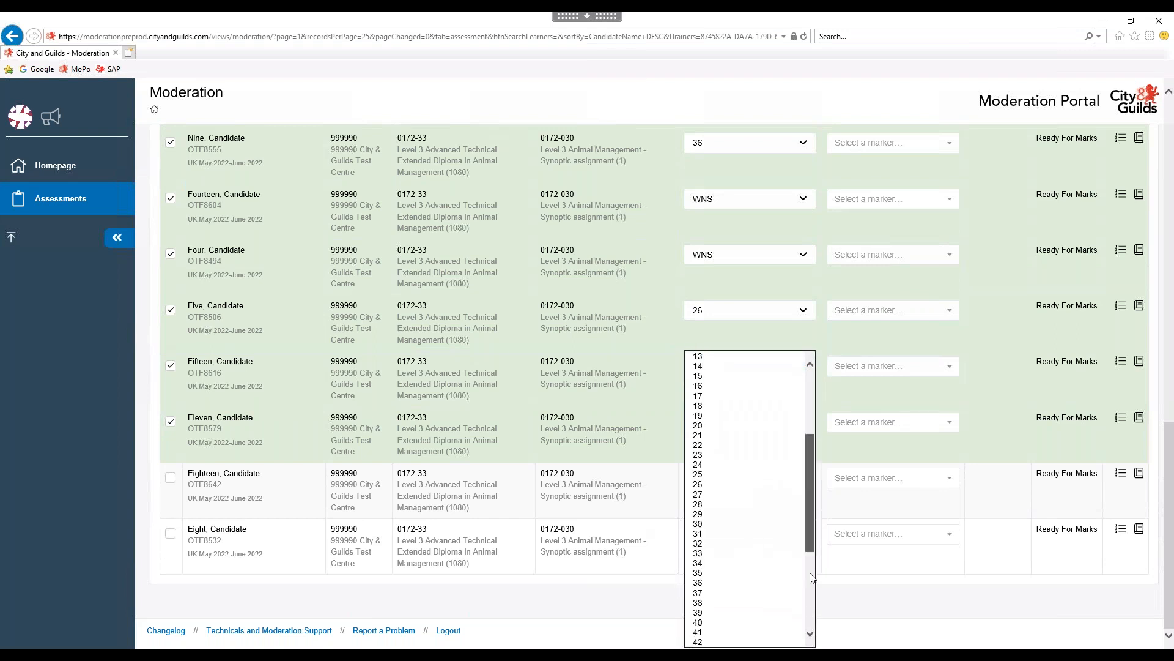
left_click(698, 553)
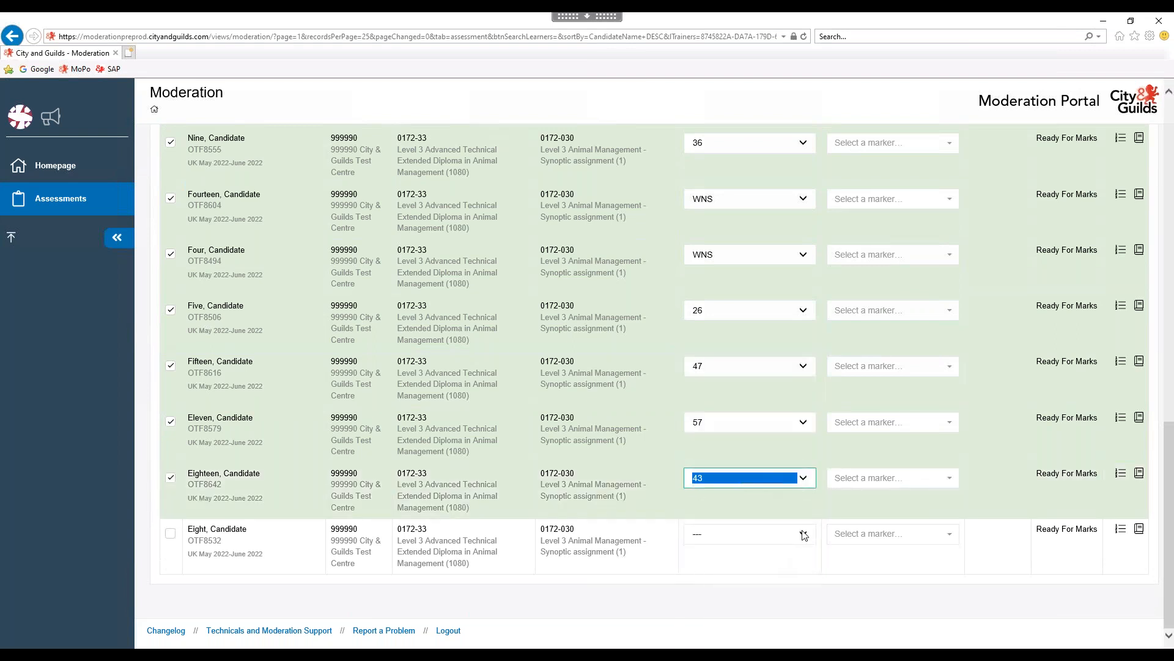
left_click(808, 534)
scroll(810, 476, "down", 7)
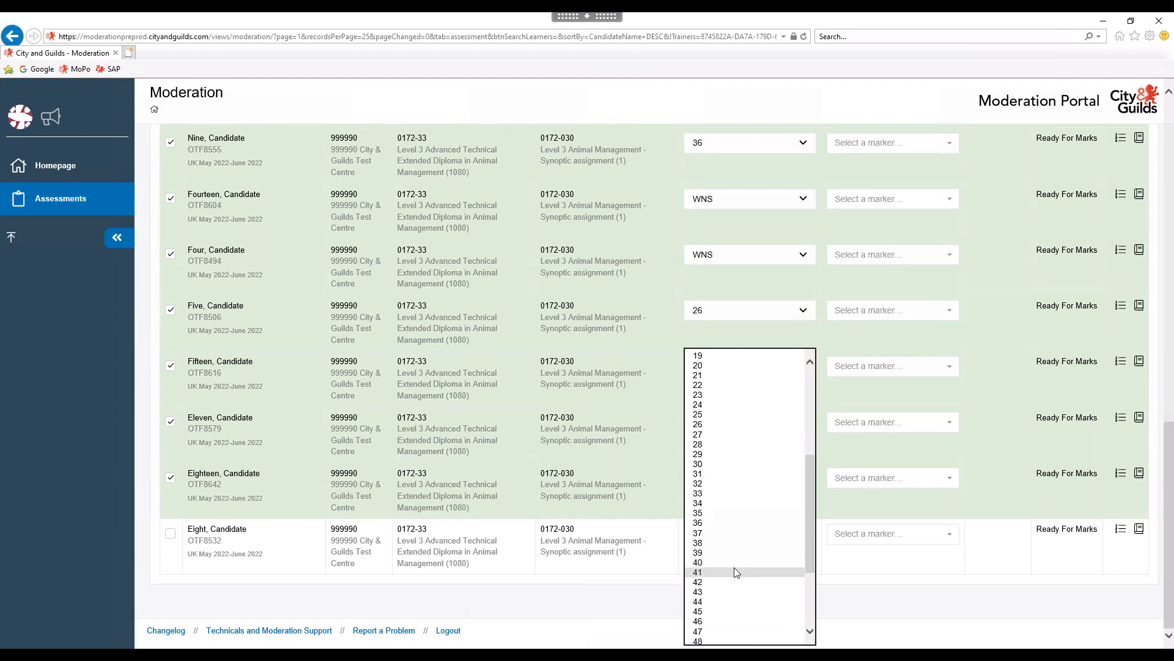
left_click(713, 563)
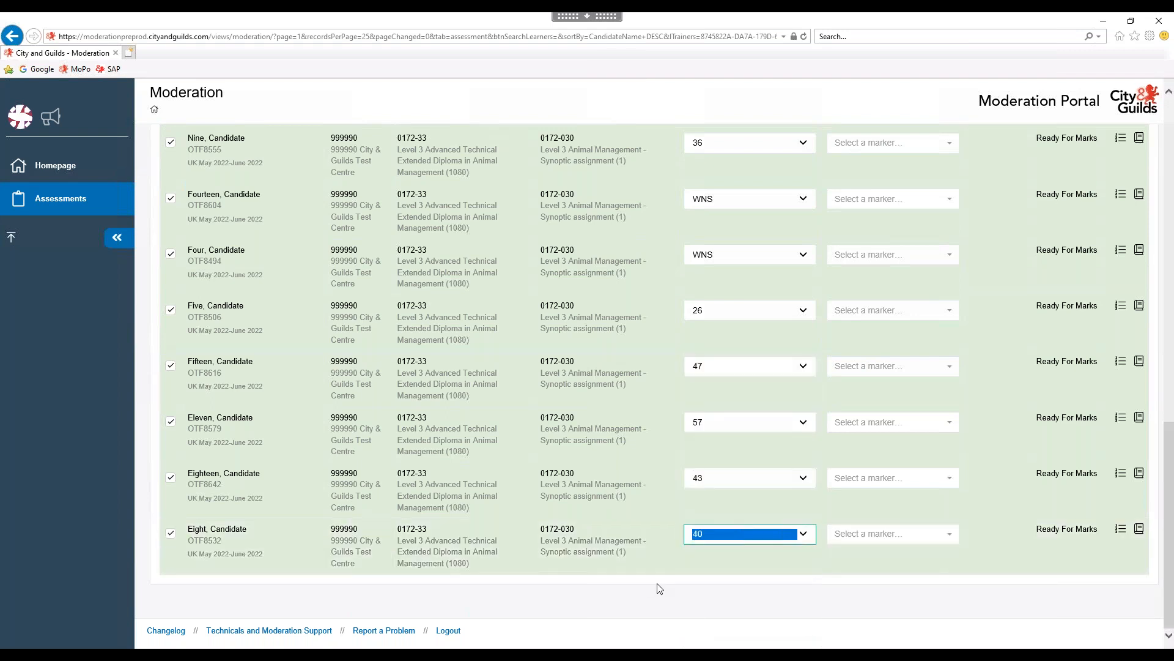
scroll(668, 474, "up", 5)
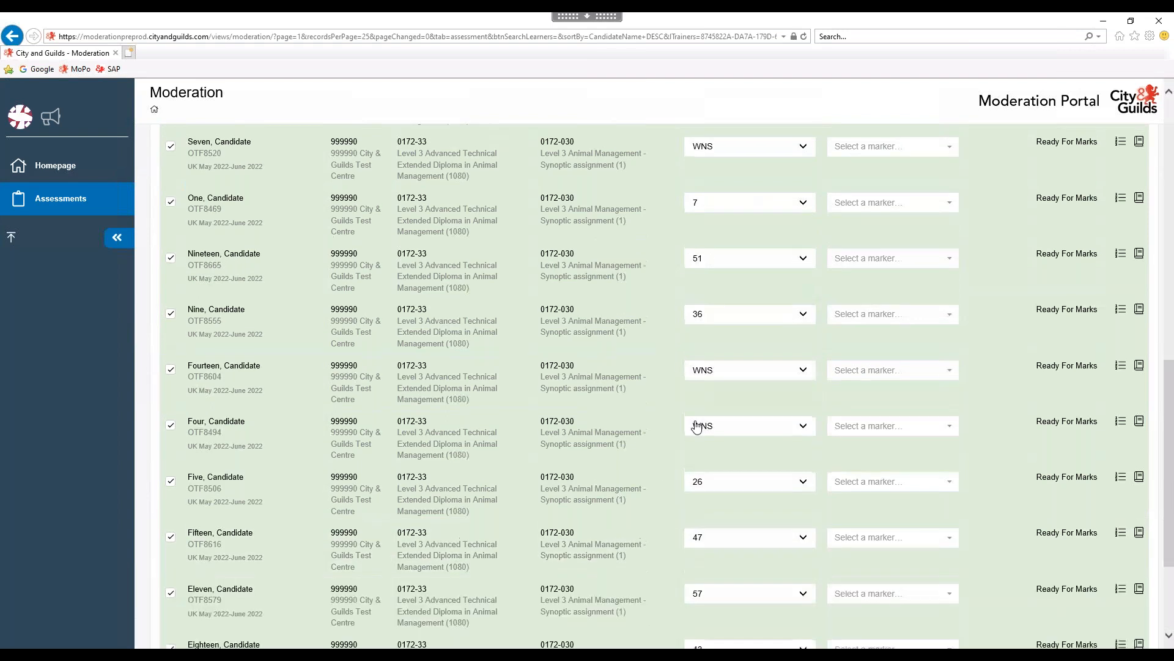
scroll(699, 376, "up", 10)
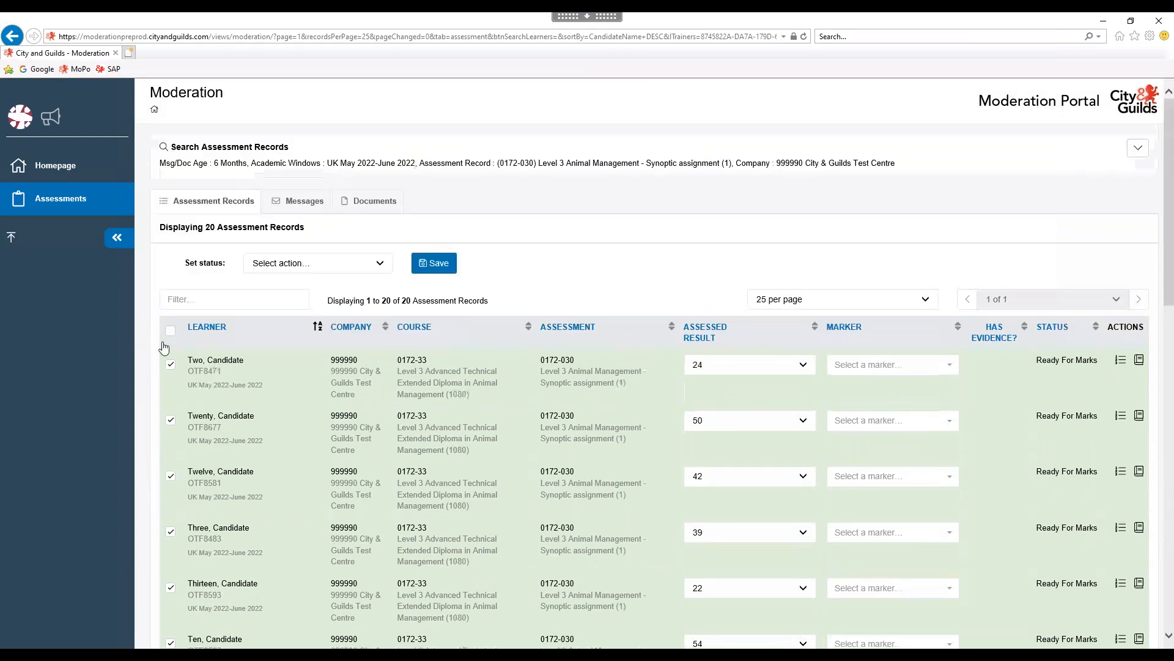
Return to the top of the list and show the Marker choices on learner Two's row.
scroll(772, 467, "down", 4)
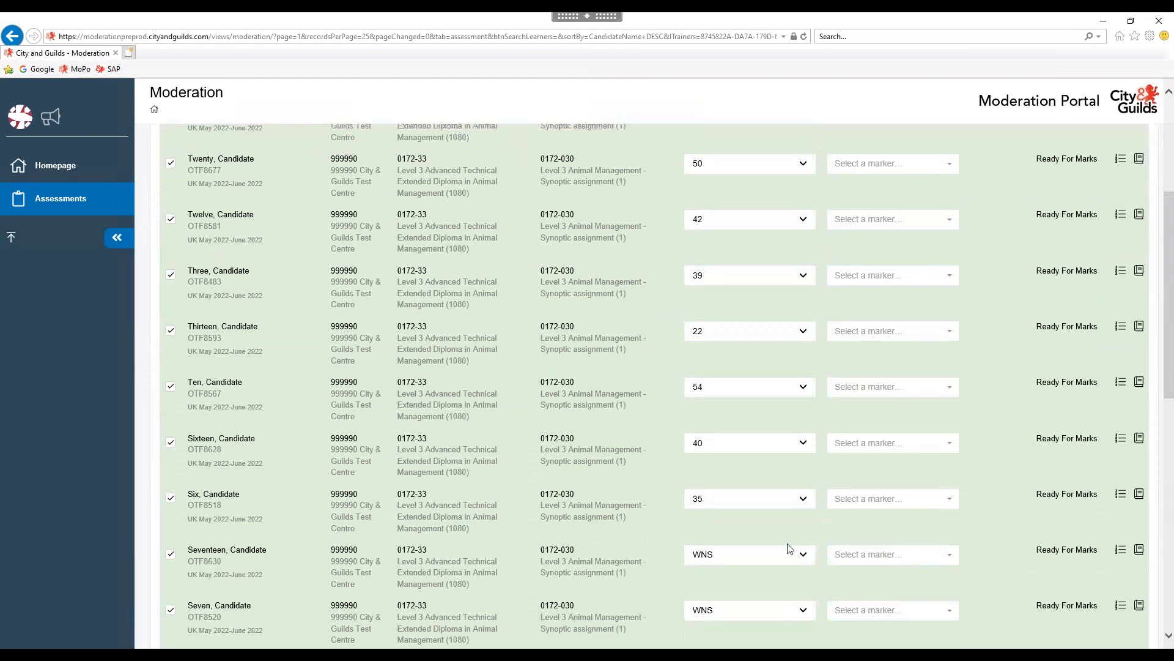
scroll(789, 549, "up", 4)
left_click(872, 362)
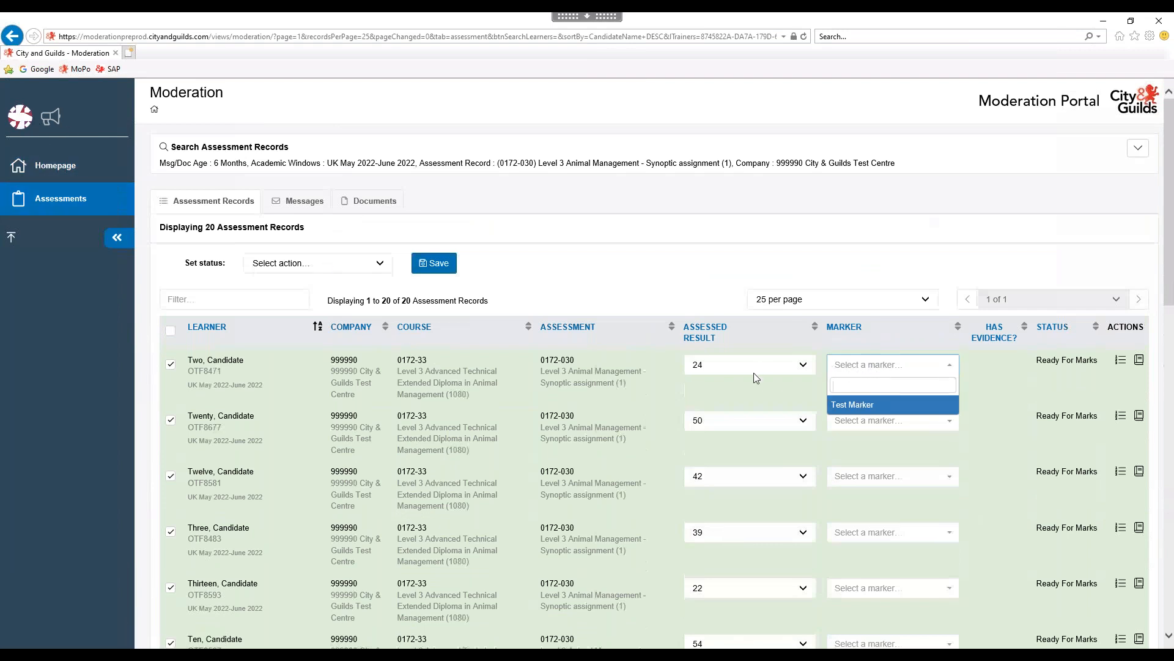
Assign Test Marker to Two and the searched existing assessor to Twenty.
left_click(849, 406)
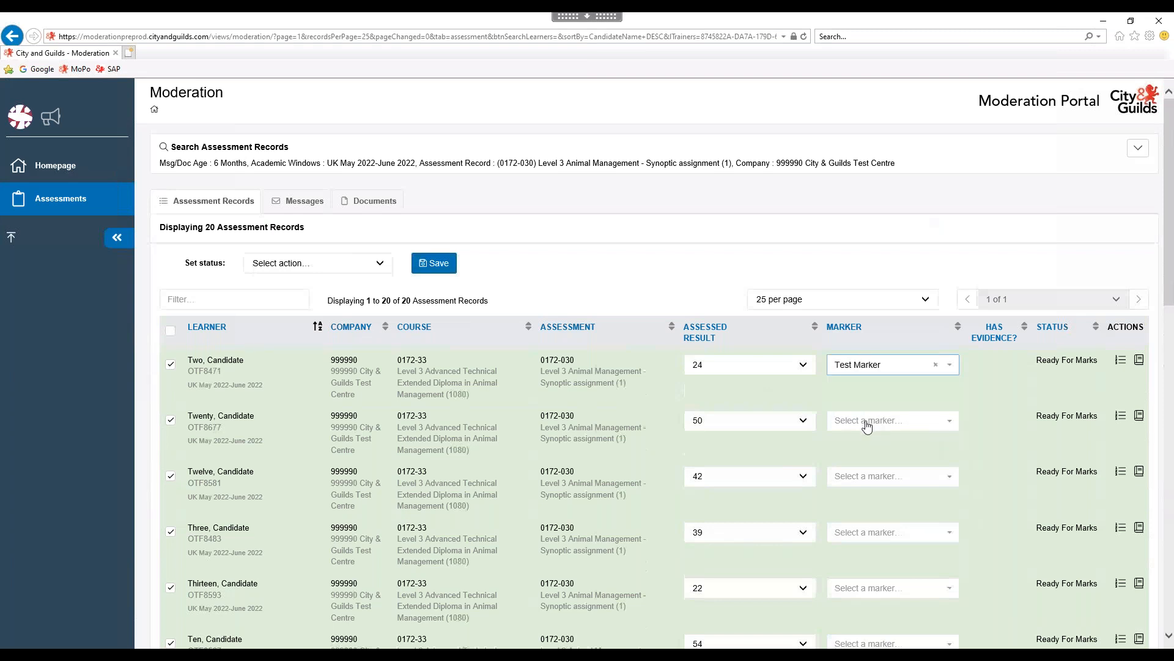
left_click(867, 426)
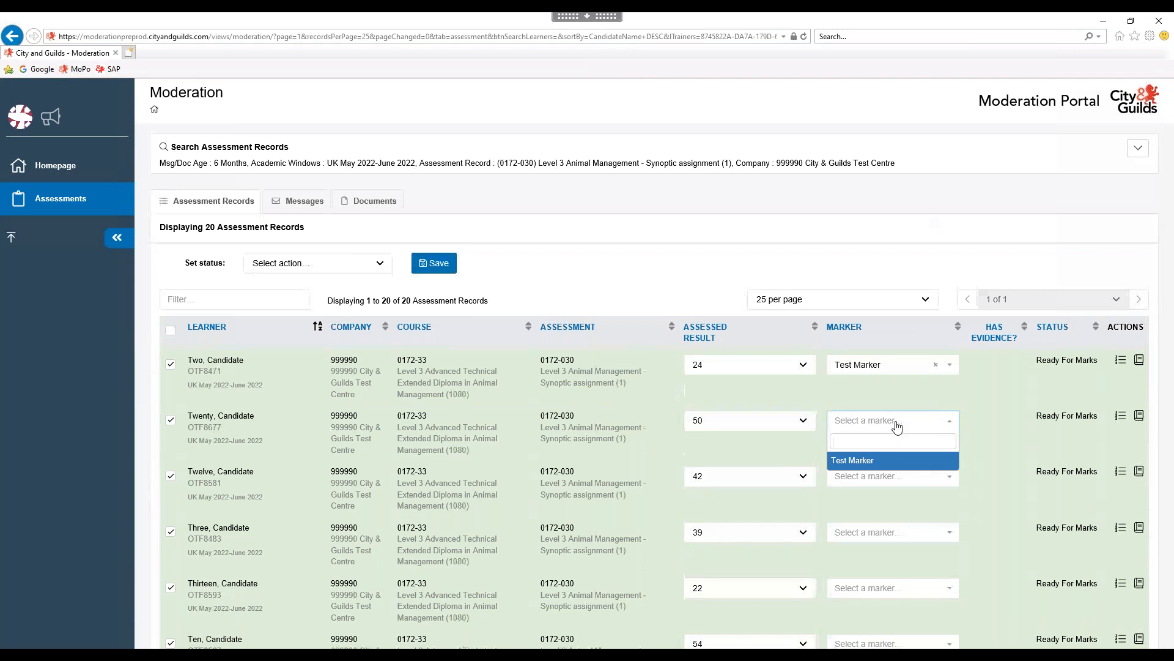
type("Test Ass")
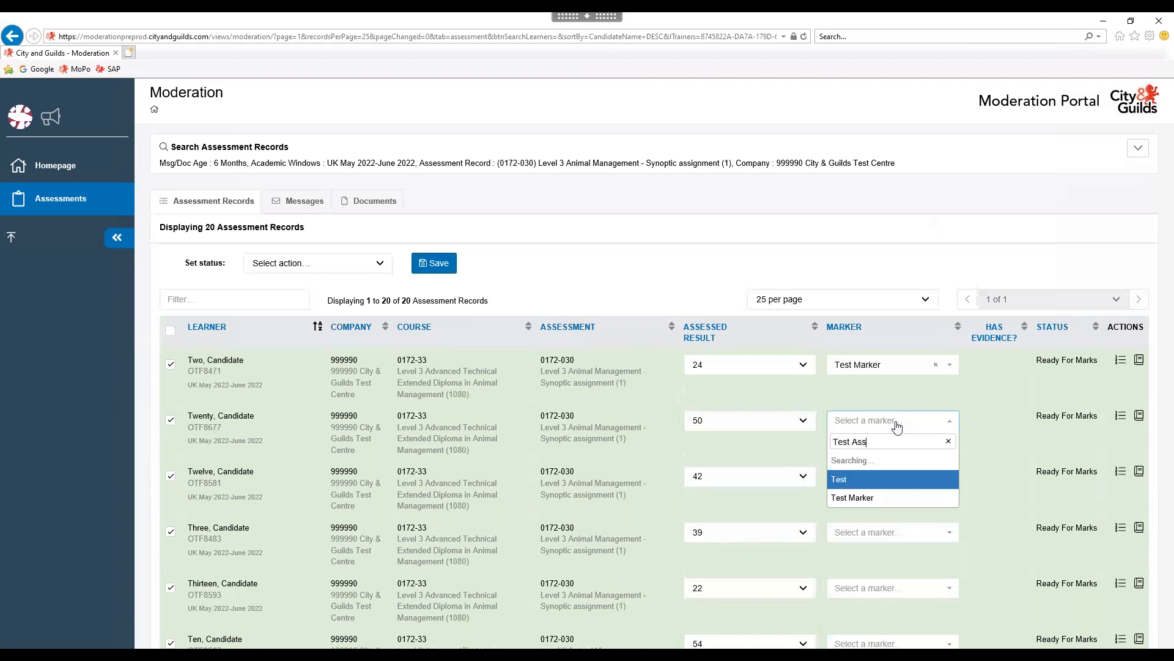
type("esspr")
key("BackSpace")
key("BackSpace")
key("BackSpace")
key("BackSpace")
key("BackSpace")
key("BackSpace")
key("BackSpace")
key("BackSpace")
key("BackSpace")
key("BackSpace")
key("BackSpace")
key("BackSpace")
key("BackSpace")
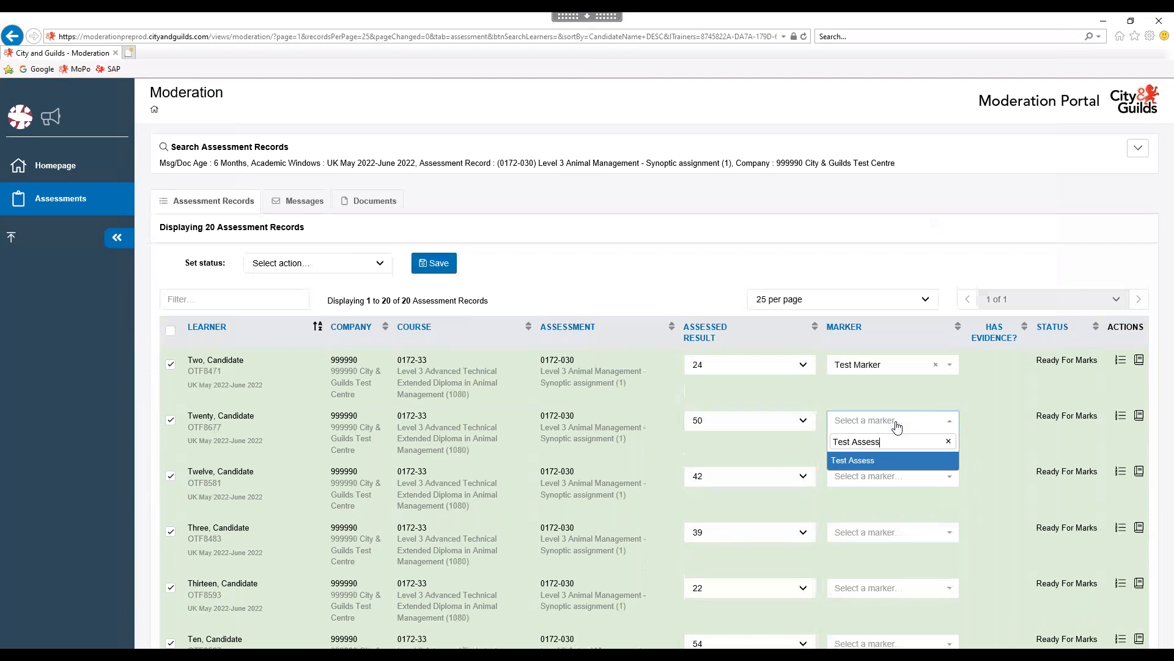
type("J")
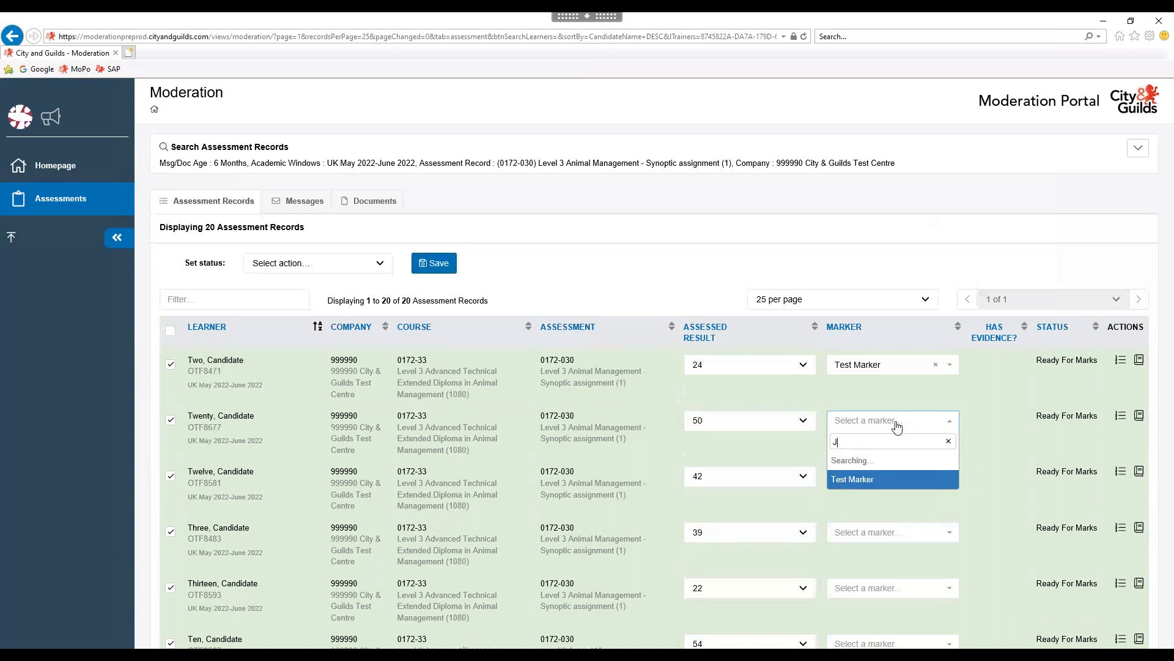
type("ane Asse")
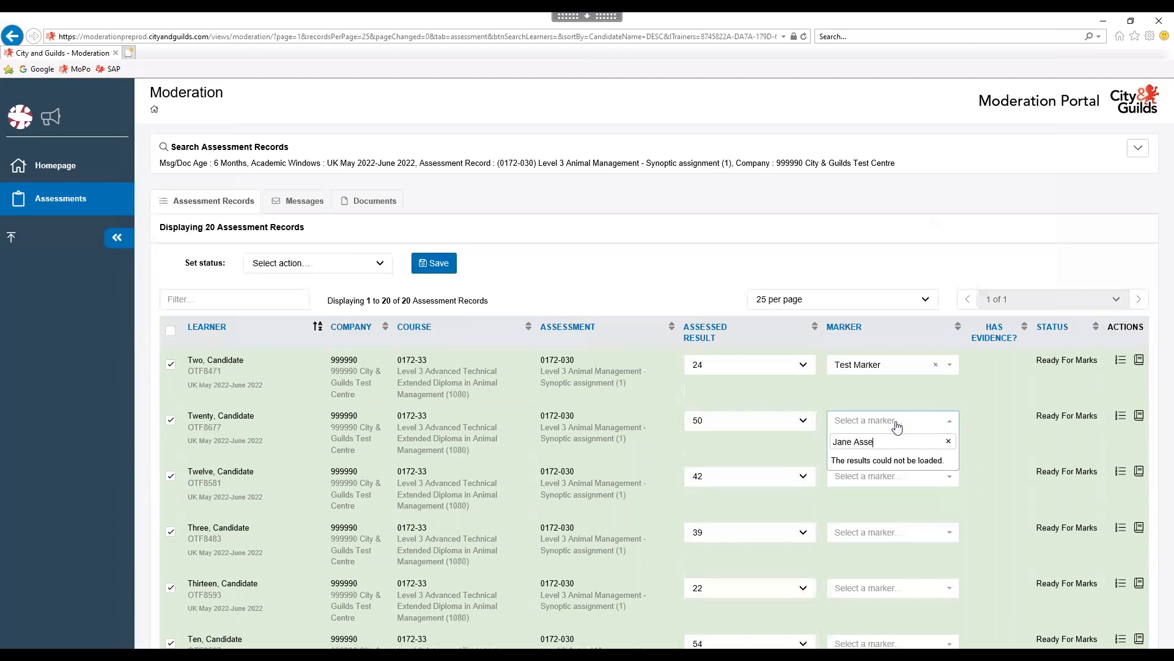
type("ssor")
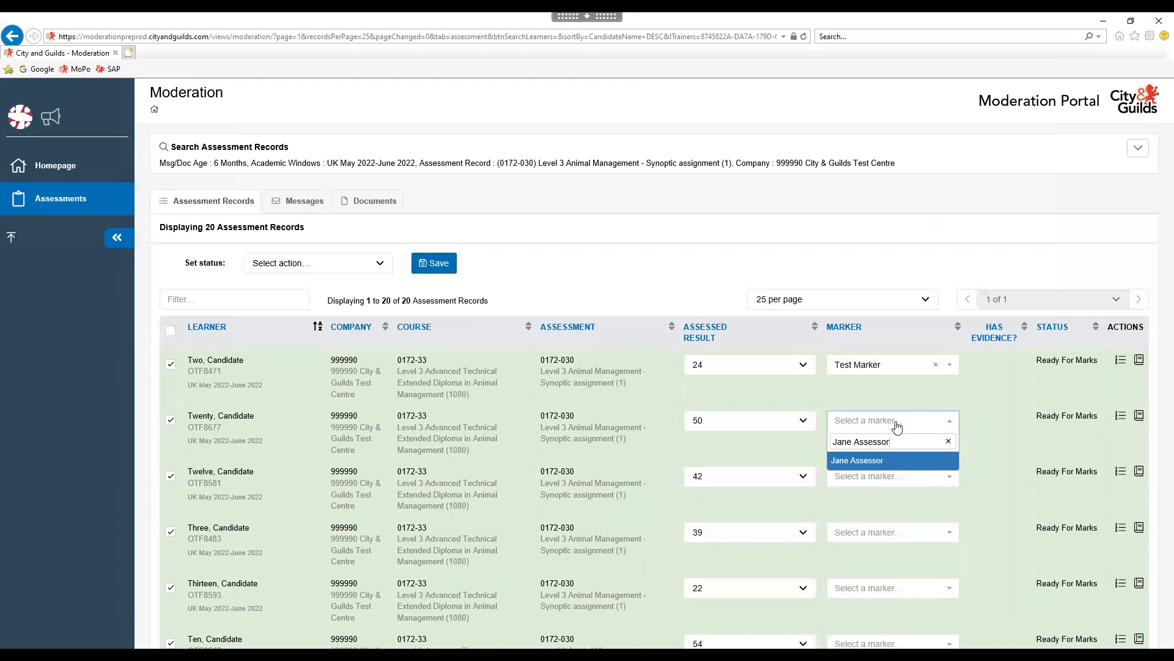
left_click(851, 461)
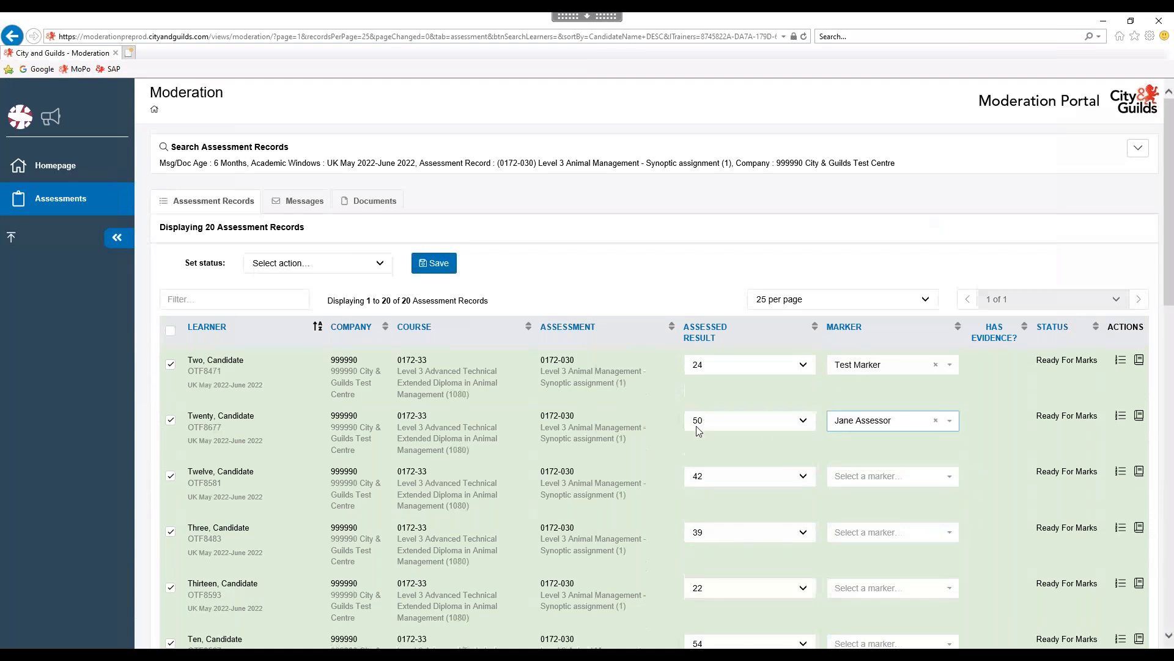
left_click(891, 485)
Assign Test Marker to Twelve, Three, Thirteen, Ten and Sixteen.
left_click(874, 515)
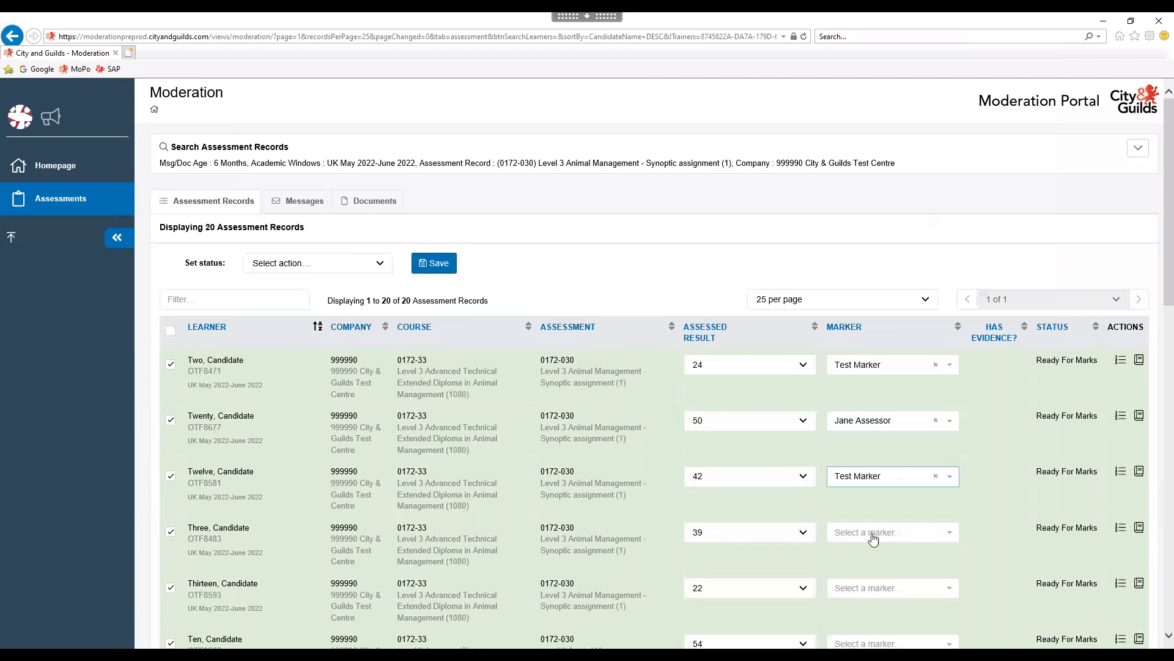
left_click(873, 538)
left_click(878, 562)
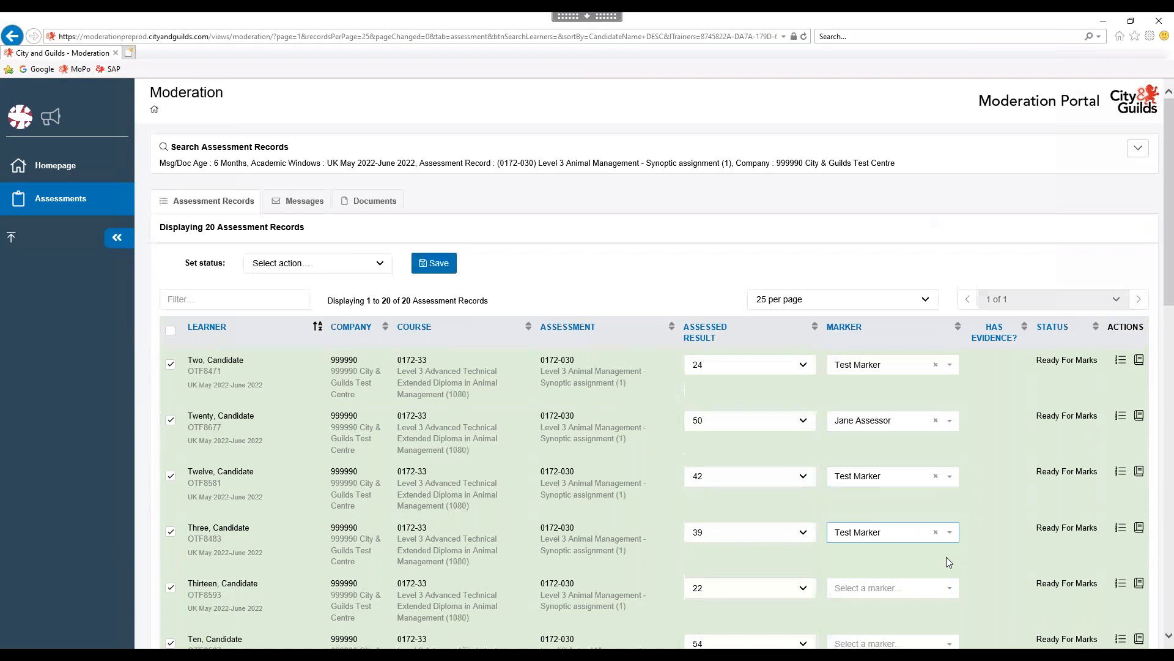
scroll(871, 449, "down", 3)
left_click(862, 422)
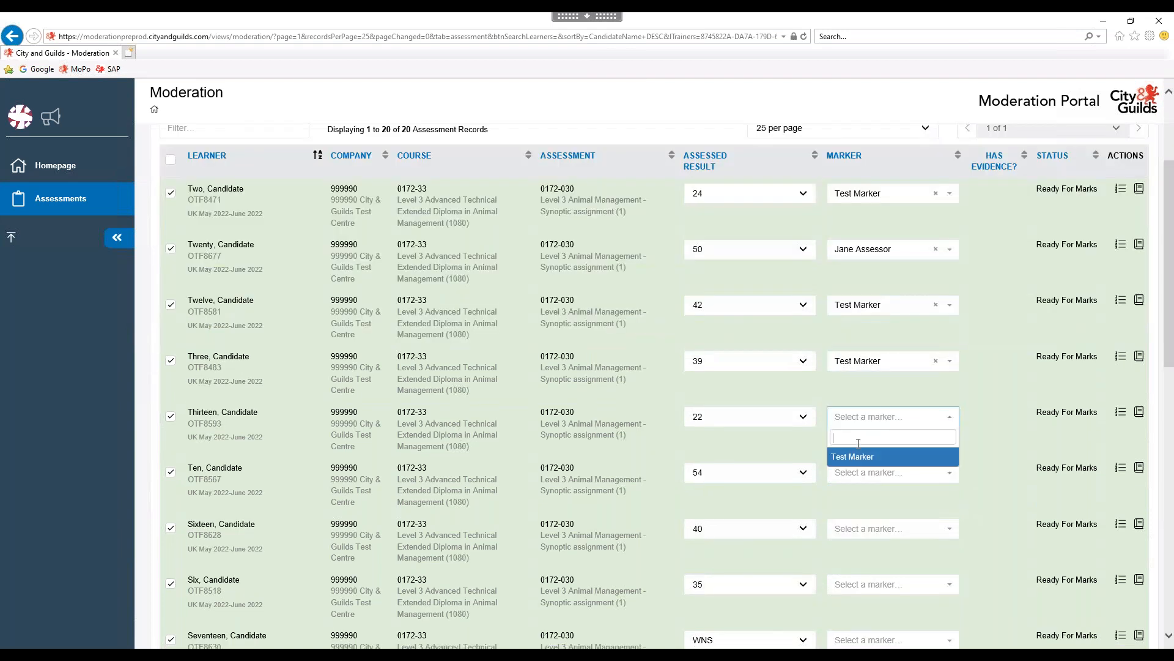
left_click(855, 458)
left_click(862, 474)
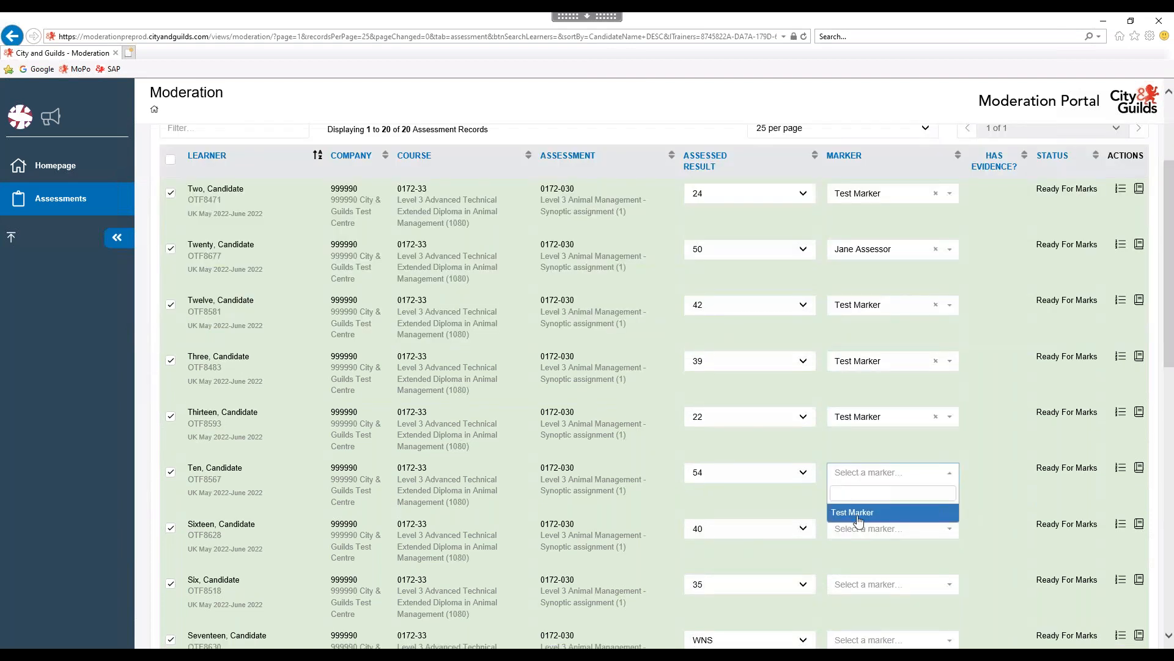
left_click(857, 513)
left_click(857, 530)
left_click(851, 569)
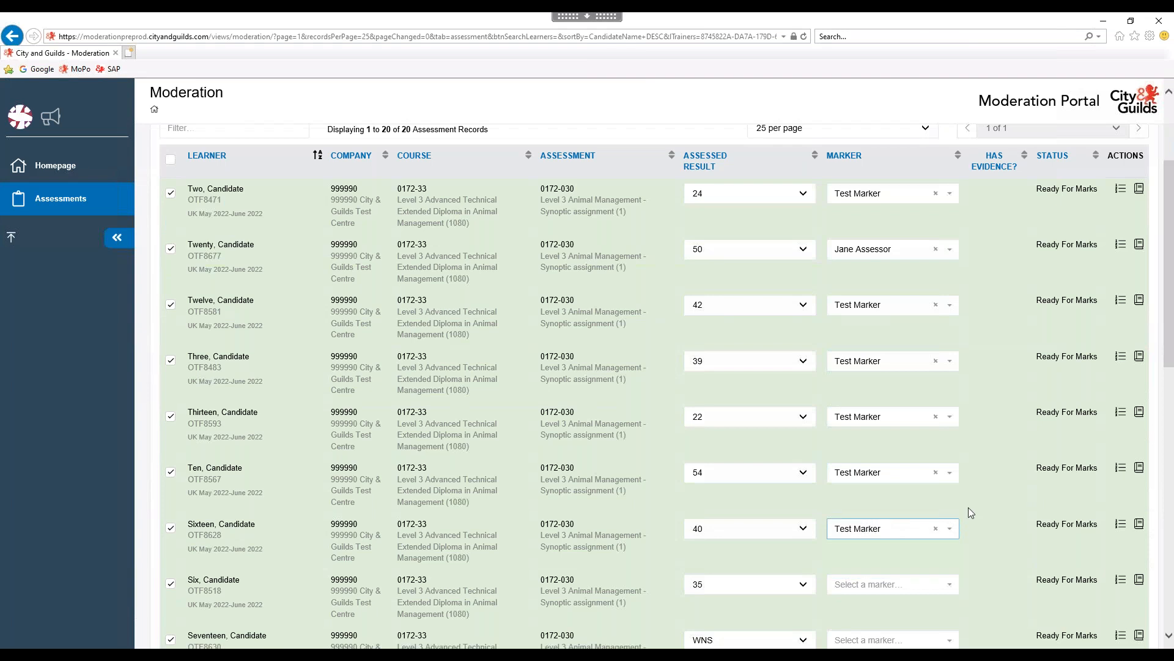
Assign Test Marker to Six, Seventeen and Seven.
scroll(969, 501, "down", 3)
left_click(858, 416)
left_click(852, 457)
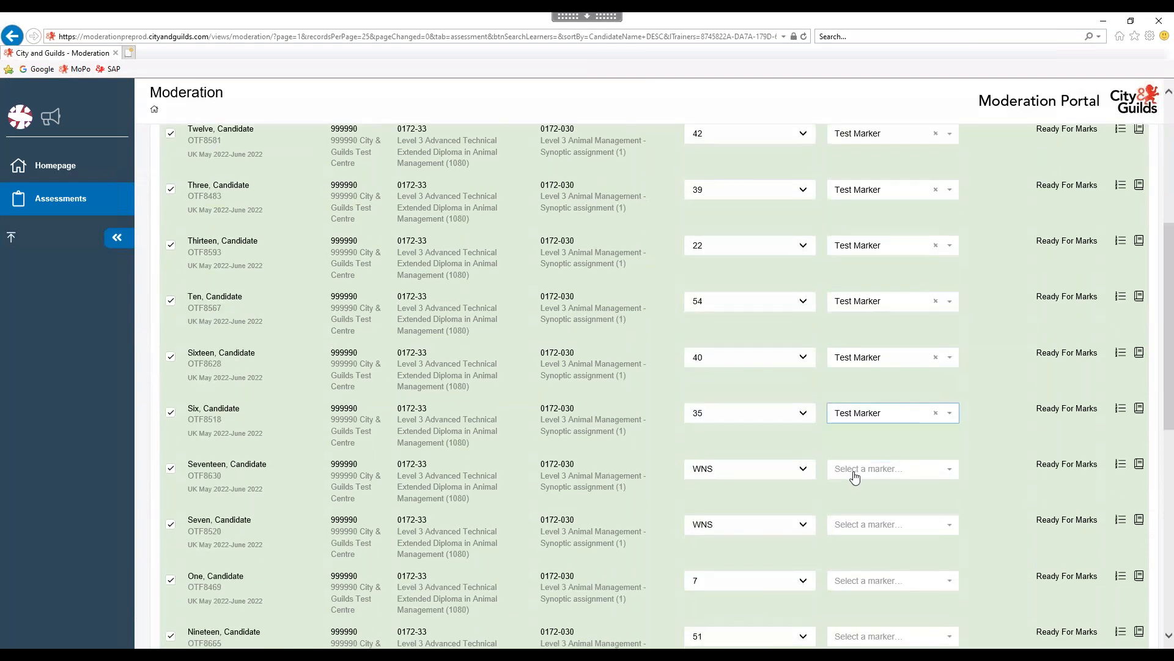
left_click(854, 471)
left_click(852, 509)
left_click(874, 524)
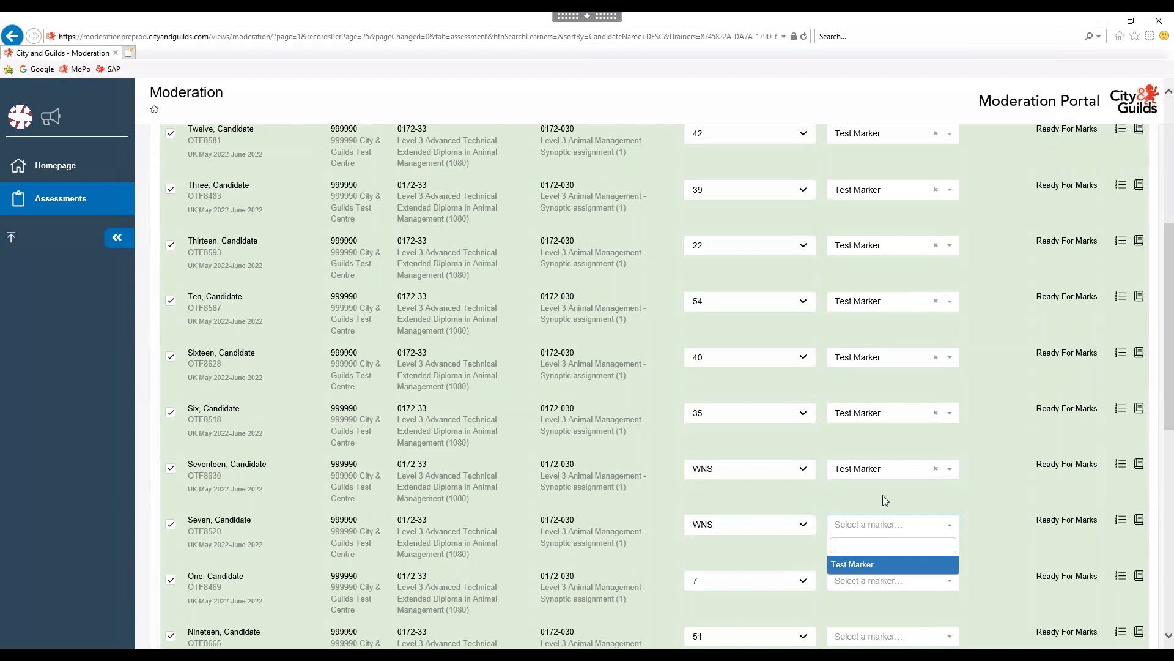
scroll(883, 494, "down", 2)
scroll(878, 500, "down", 3)
left_click(853, 306)
Assign Test Marker to One, Nineteen and Nine.
left_click(857, 323)
left_click(851, 364)
left_click(851, 382)
left_click(852, 419)
left_click(857, 436)
left_click(856, 476)
Assign Test Marker to Fourteen, Four, Five and Fifteen.
scroll(879, 430, "down", 2)
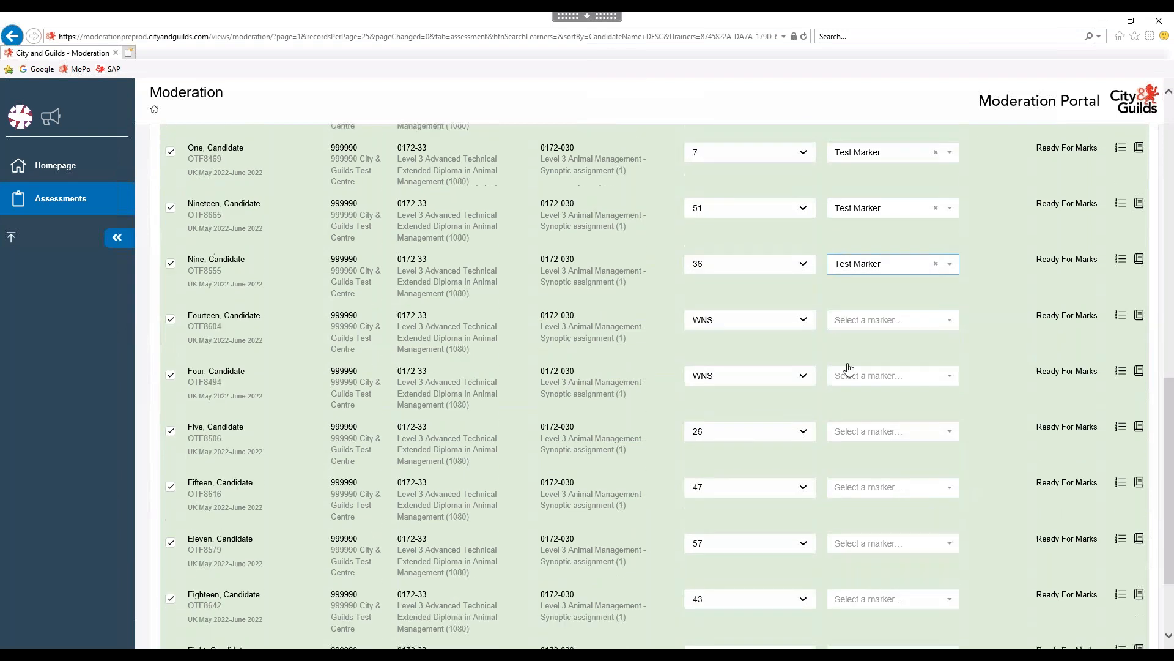
left_click(850, 320)
left_click(851, 357)
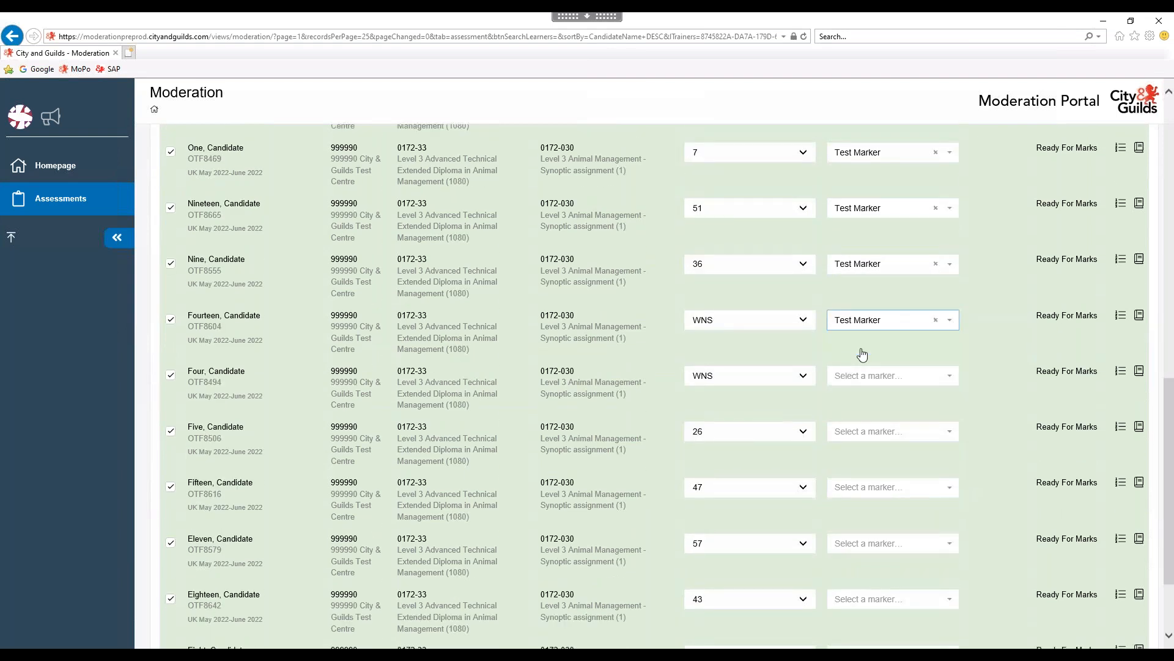
left_click(866, 376)
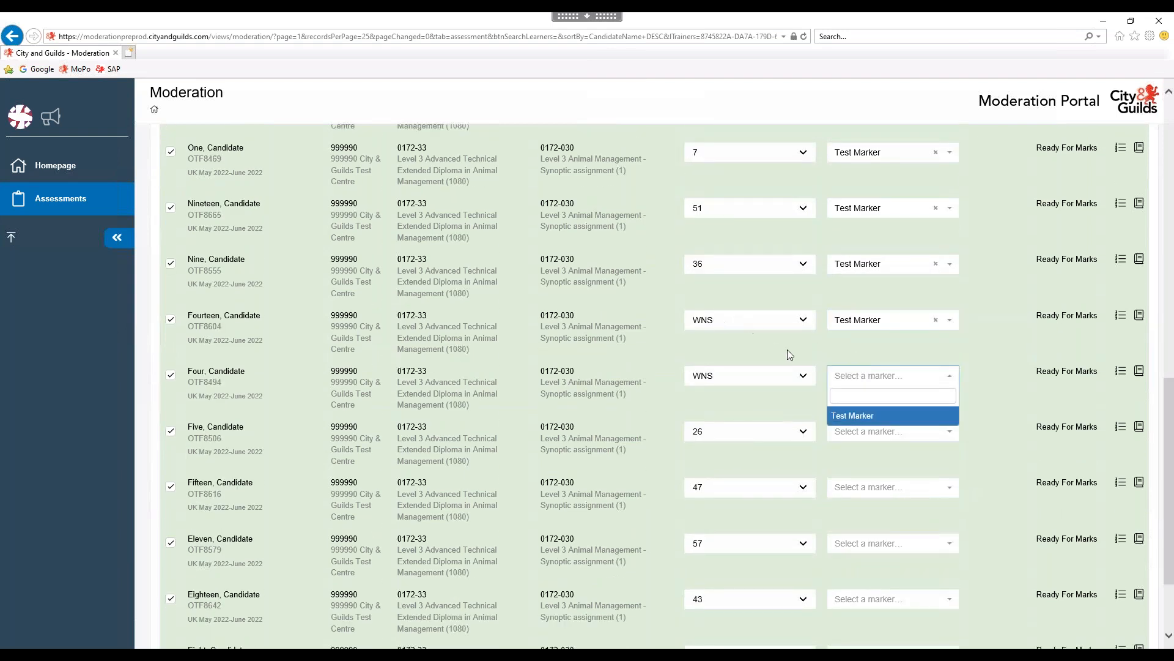
left_click(843, 416)
left_click(859, 433)
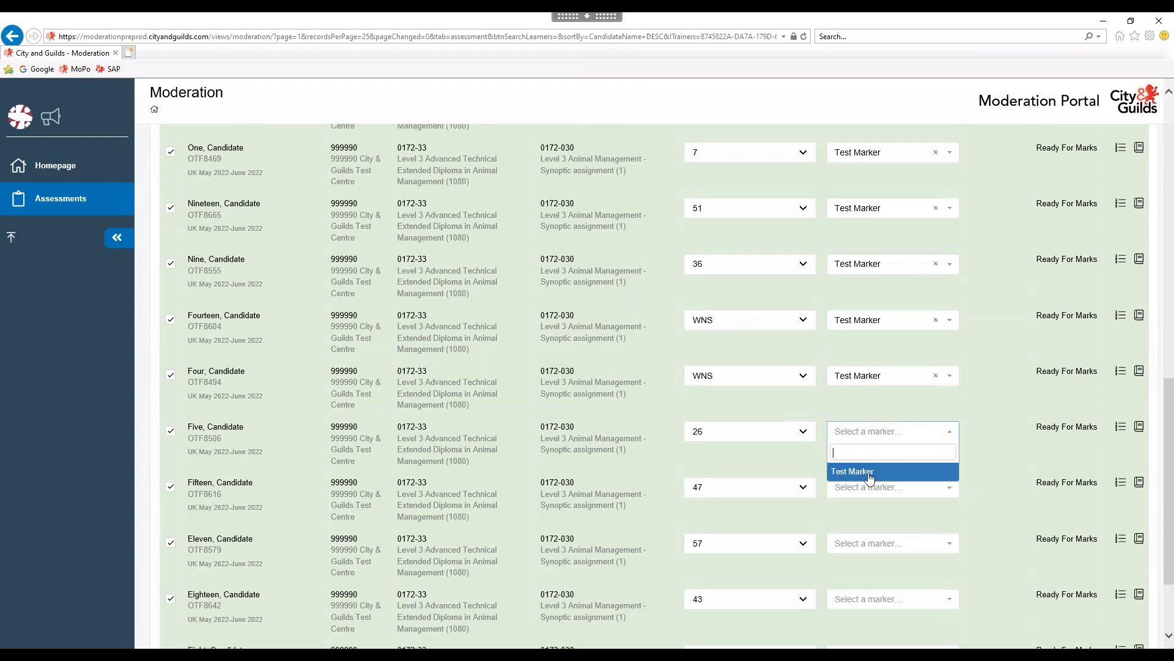
left_click(856, 471)
left_click(860, 488)
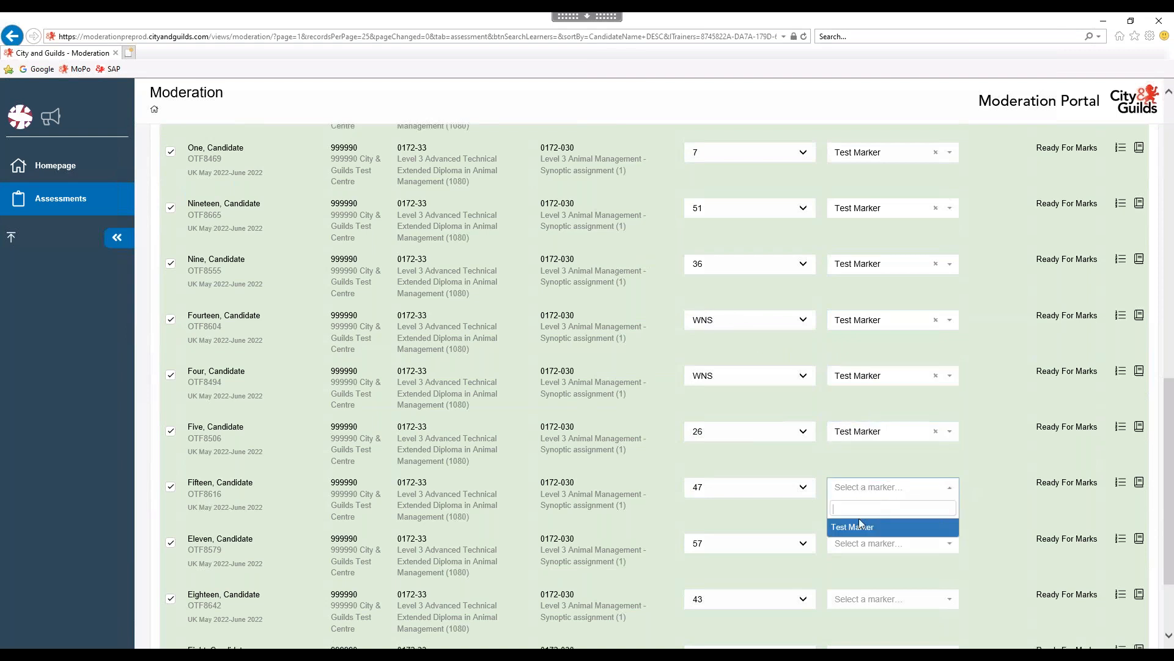
left_click(893, 527)
Assign Test Marker to Eleven, Eighteen and Eight.
scroll(897, 436, "down", 3)
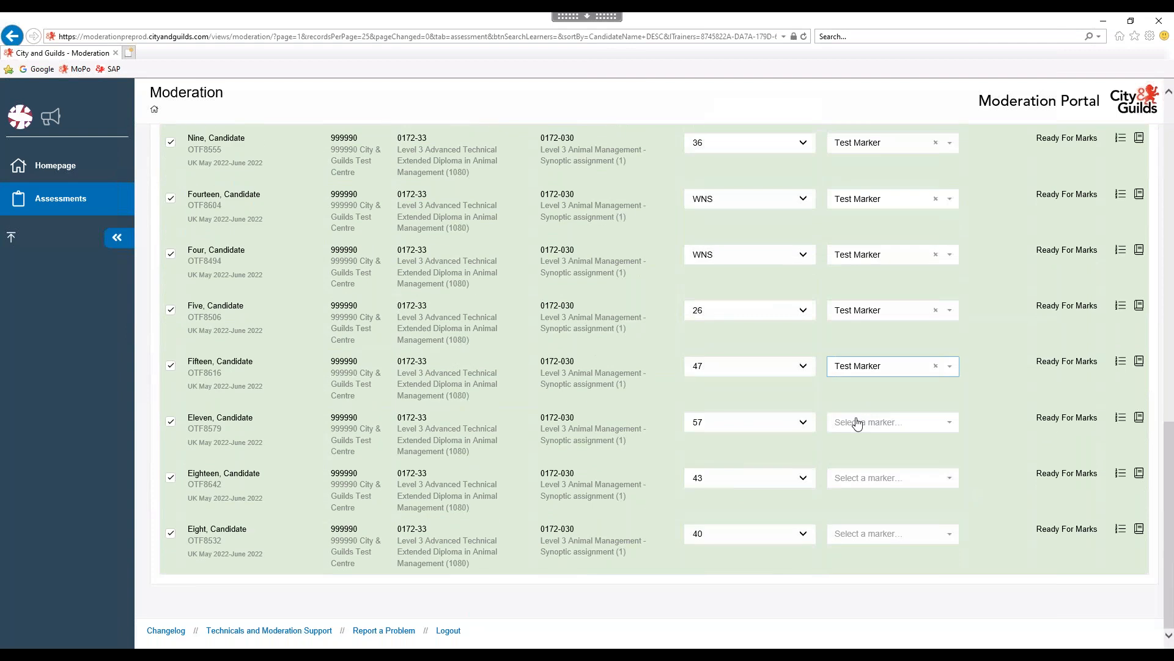
left_click(856, 422)
left_click(864, 463)
left_click(861, 481)
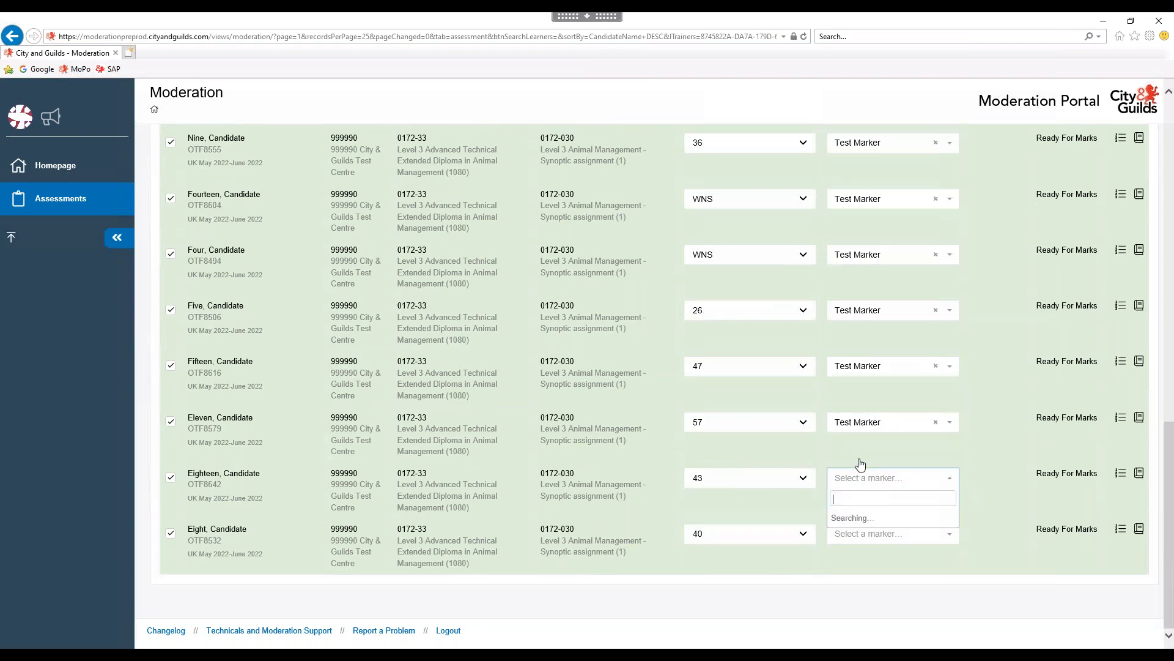
left_click(863, 520)
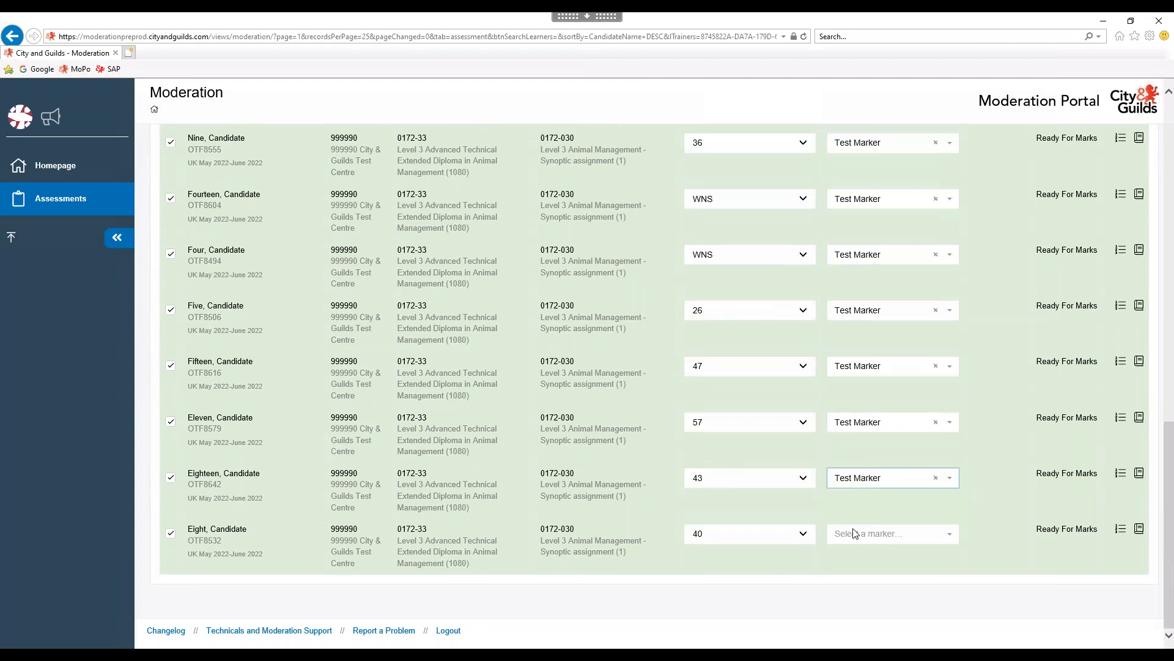
left_click(854, 538)
left_click(857, 573)
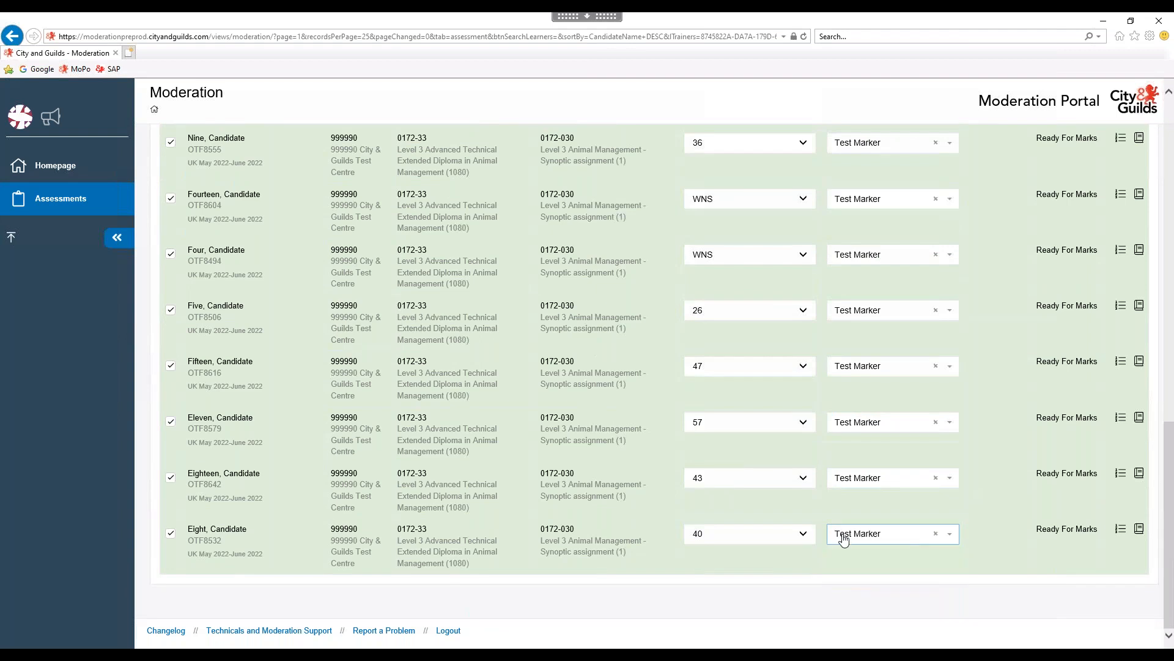
scroll(896, 415, "up", 15)
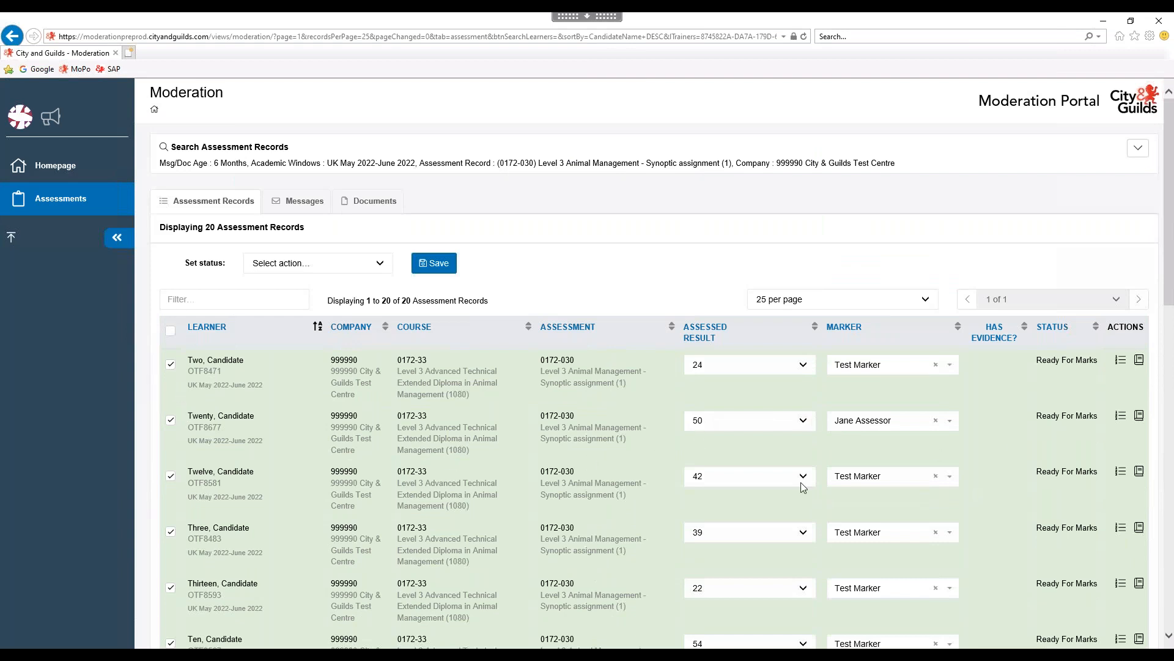
Apply Marking In Progress to all ticked 0172-030 records and save.
scroll(615, 458, "down", 3)
left_click(380, 263)
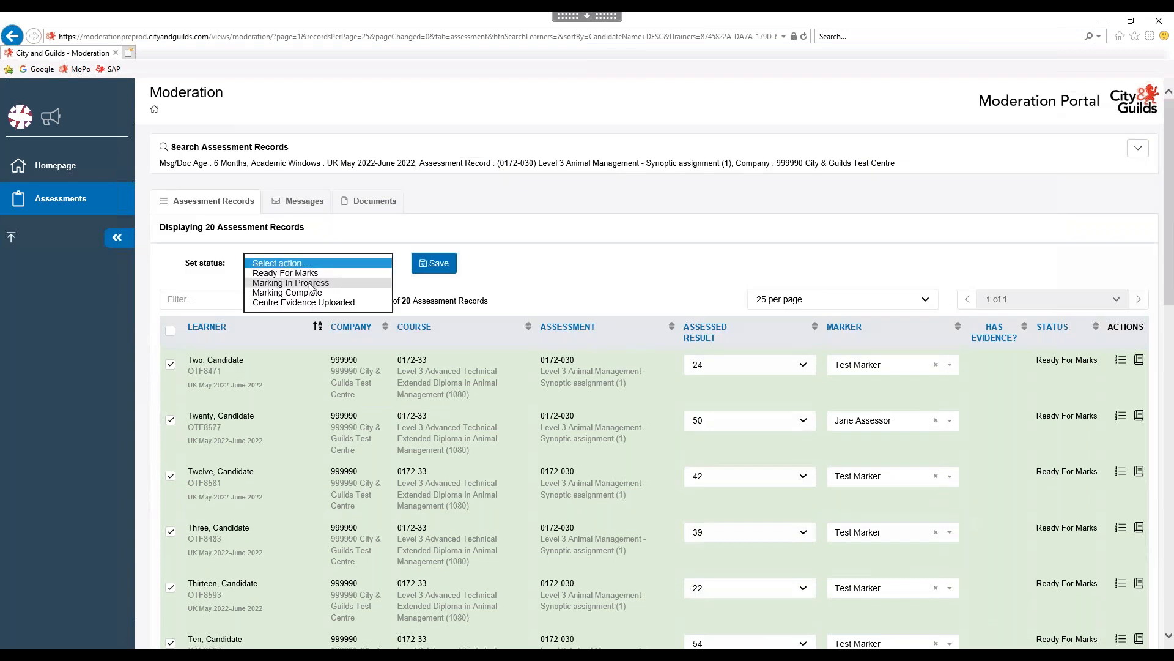
left_click(311, 284)
left_click(438, 263)
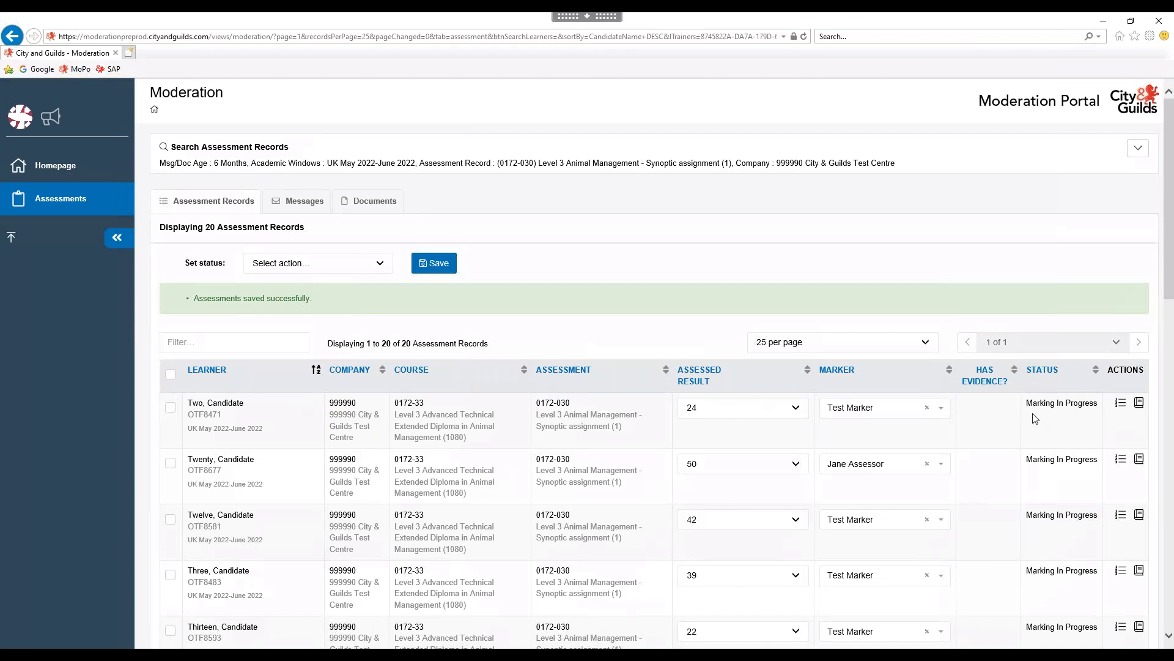
Highlight the save confirmation message and the record count to check them.
left_click_drag(194, 298, 326, 299)
left_click(378, 321)
left_click_drag(377, 343, 488, 344)
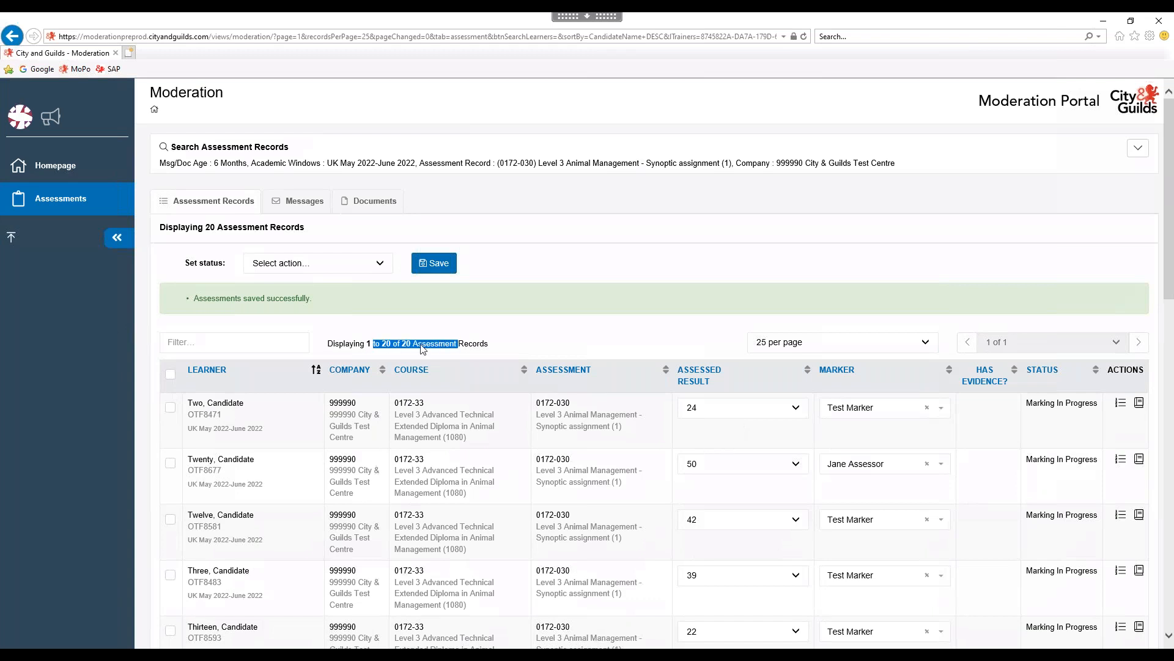
left_click(554, 343)
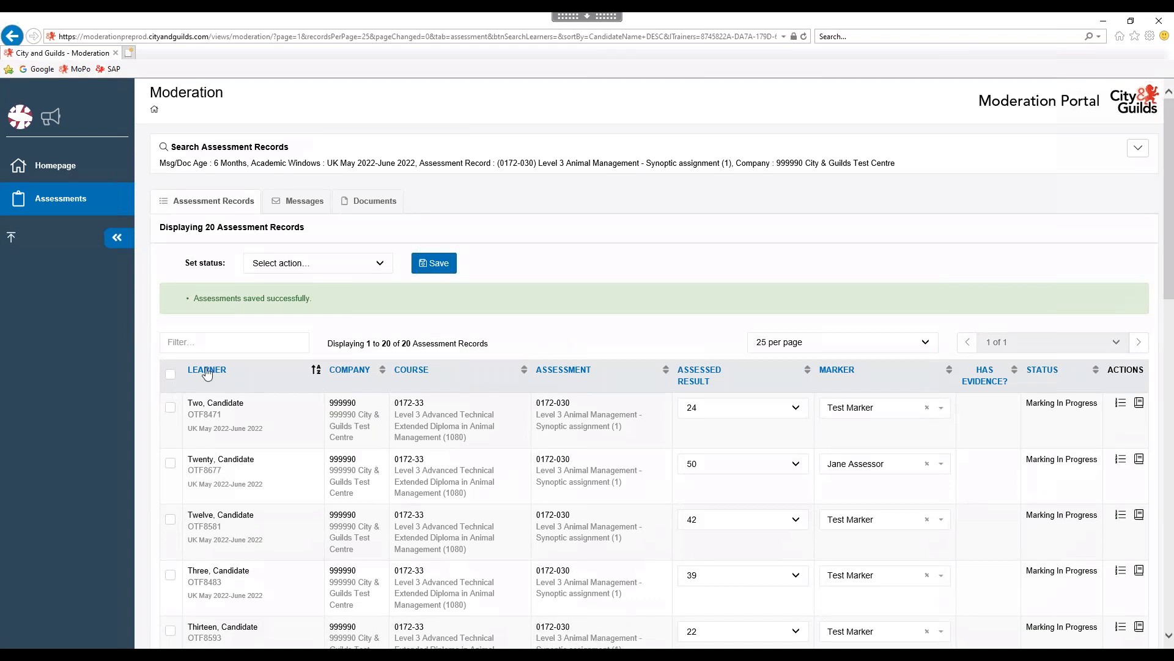
Sort by Assessed Result ascending and scroll through the list from WNS to 57.
left_click(689, 376)
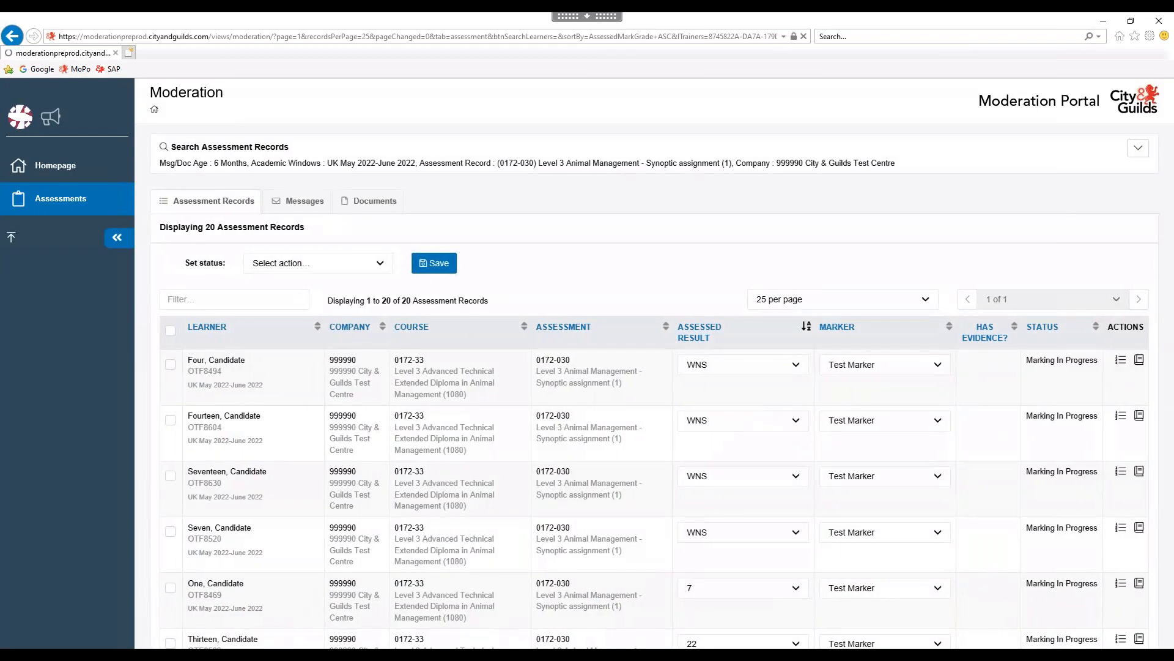
scroll(719, 397, "down", 1)
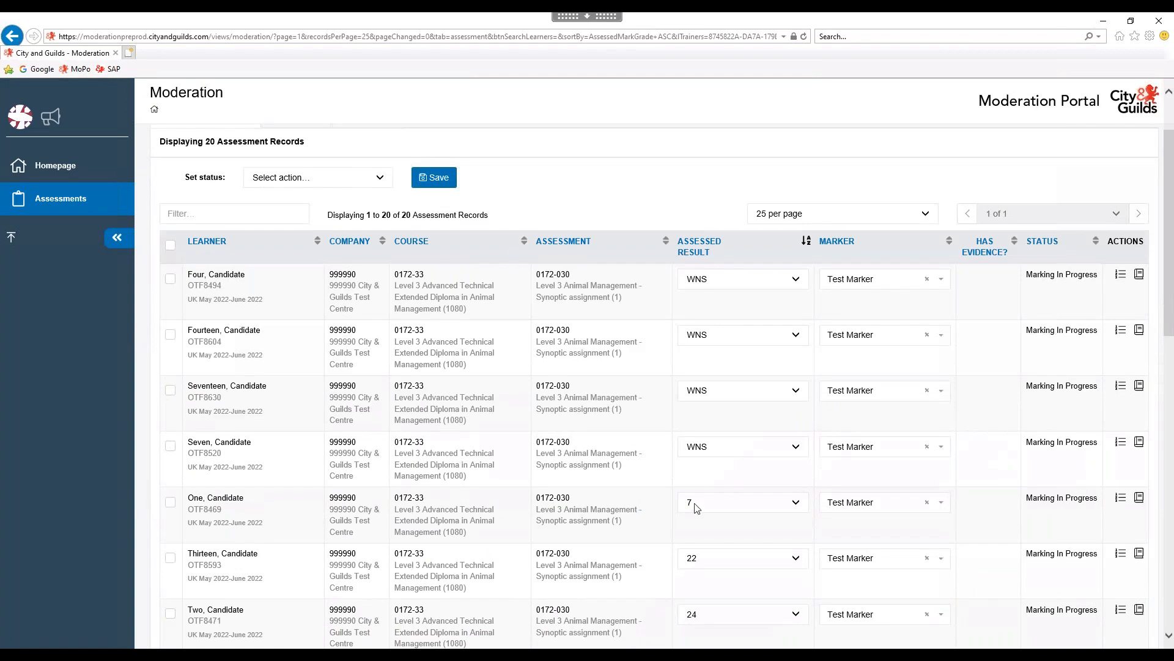
scroll(654, 499, "down", 1)
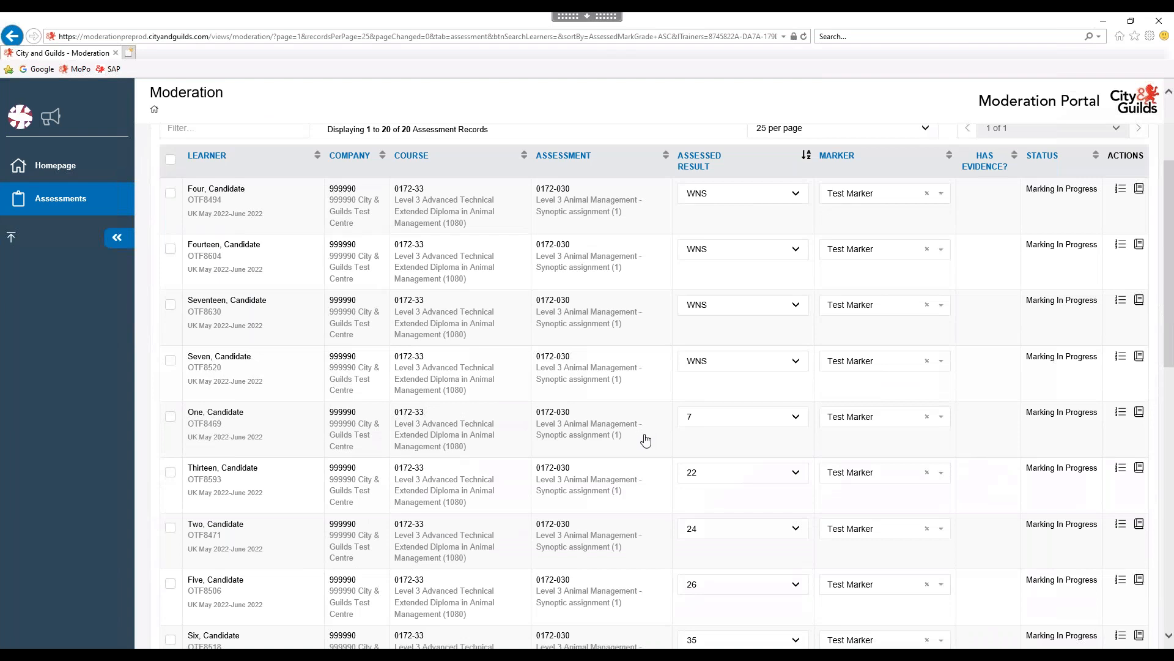
scroll(646, 436, "down", 6)
scroll(645, 441, "down", 3)
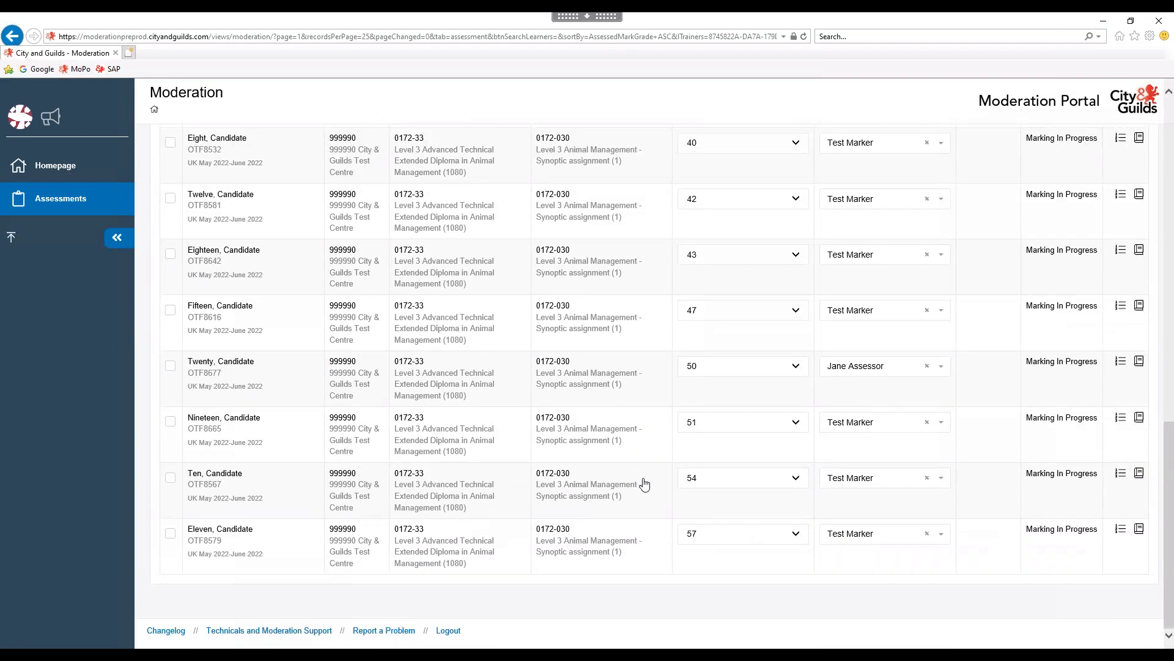
scroll(645, 512, "up", 7)
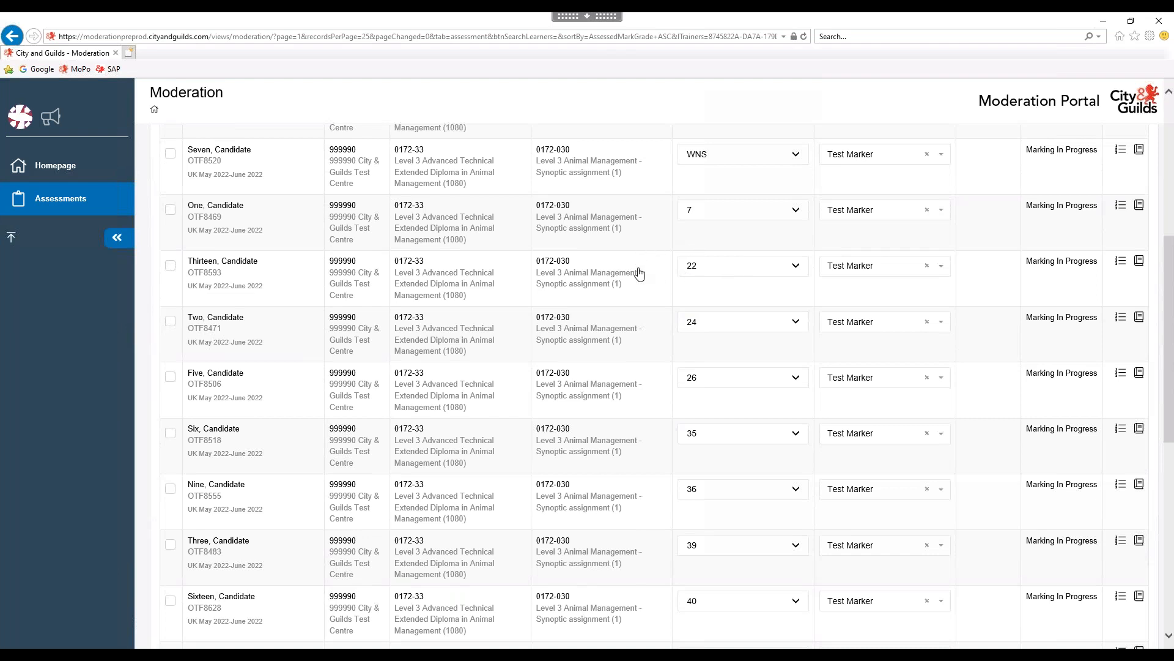
scroll(677, 448, "down", 8)
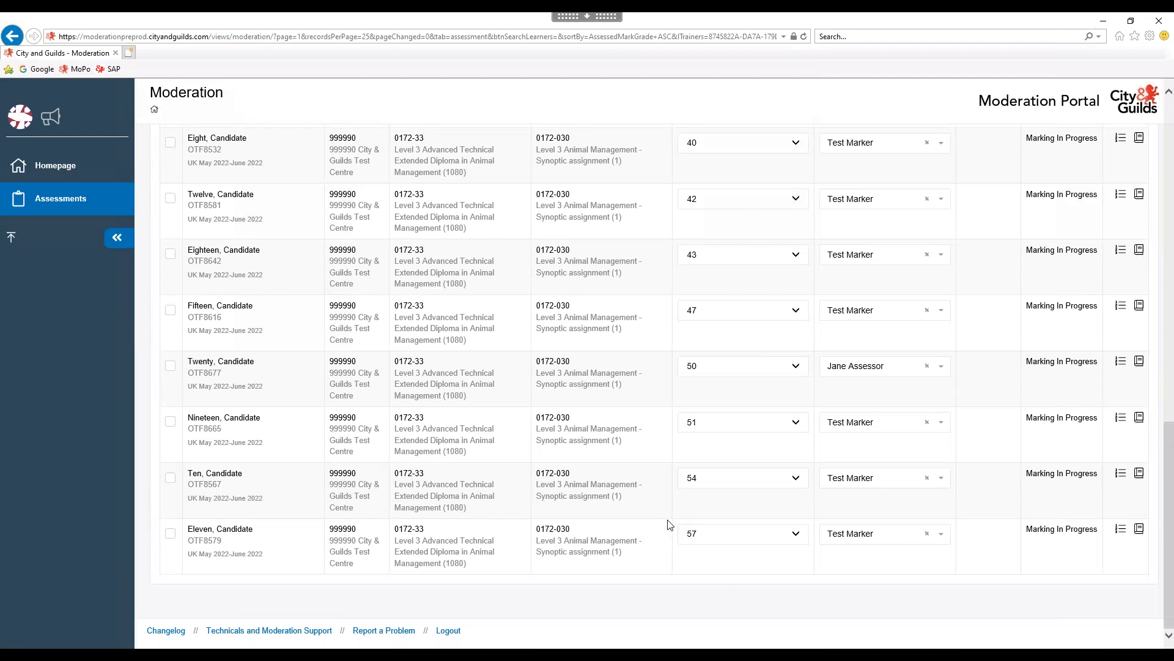
Open the evidence area on learner Eleven's row, marked 57, after briefly opening Ten's.
left_click(1121, 534)
scroll(409, 590, "down", 2)
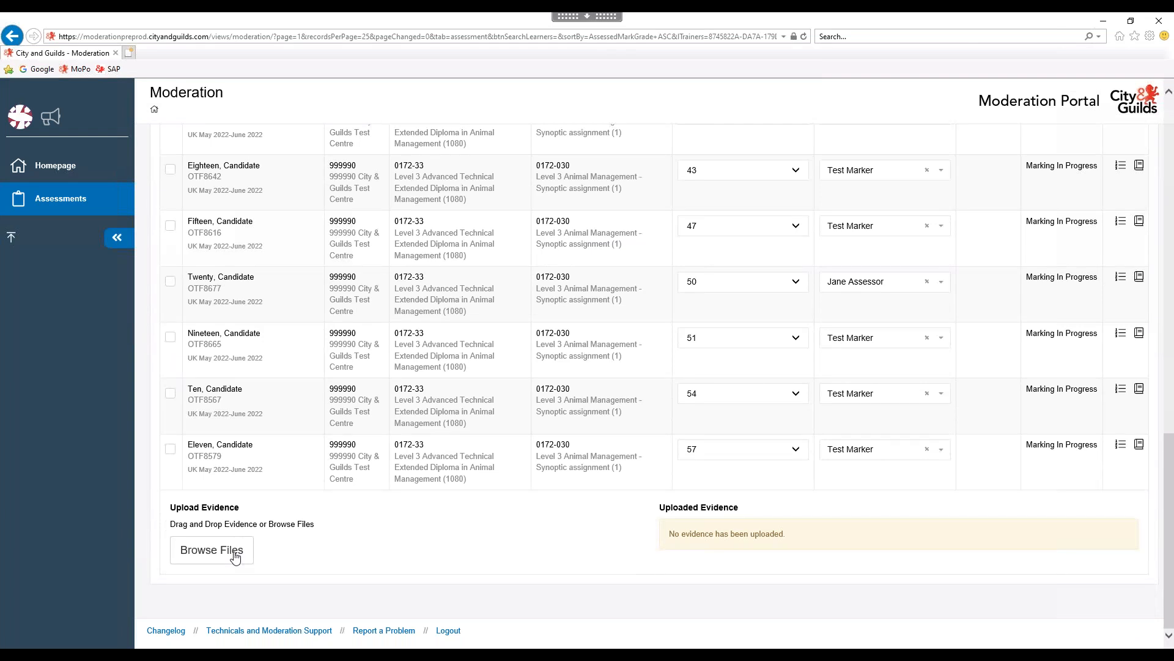
left_click(1124, 394)
scroll(498, 451, "down", 2)
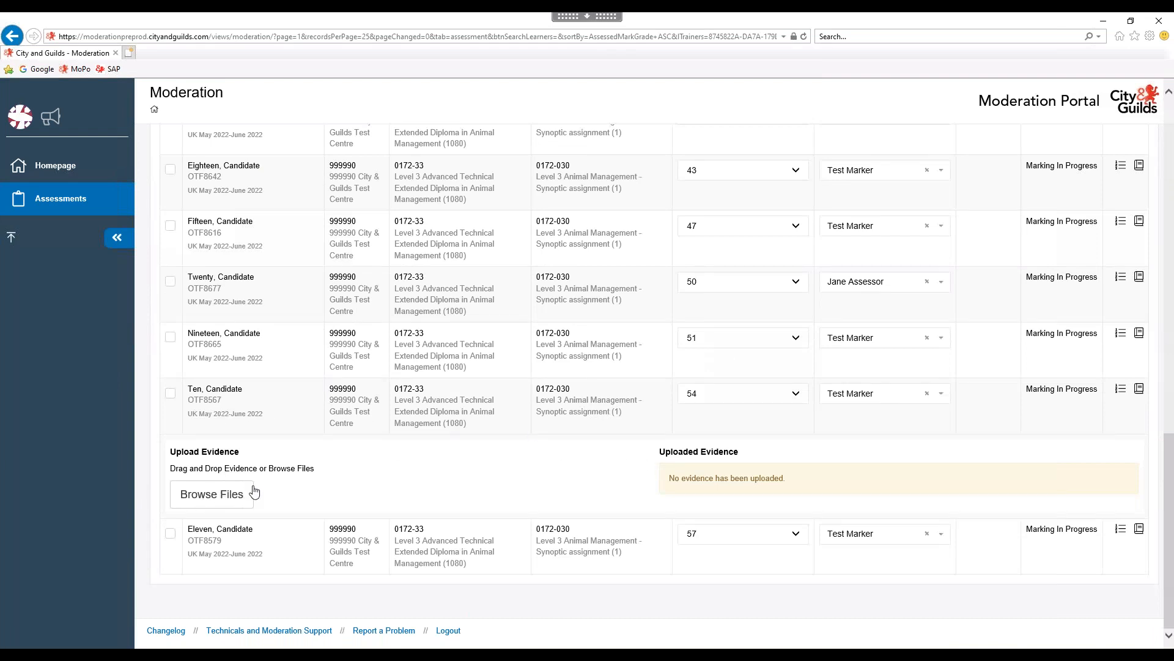
left_click(1121, 530)
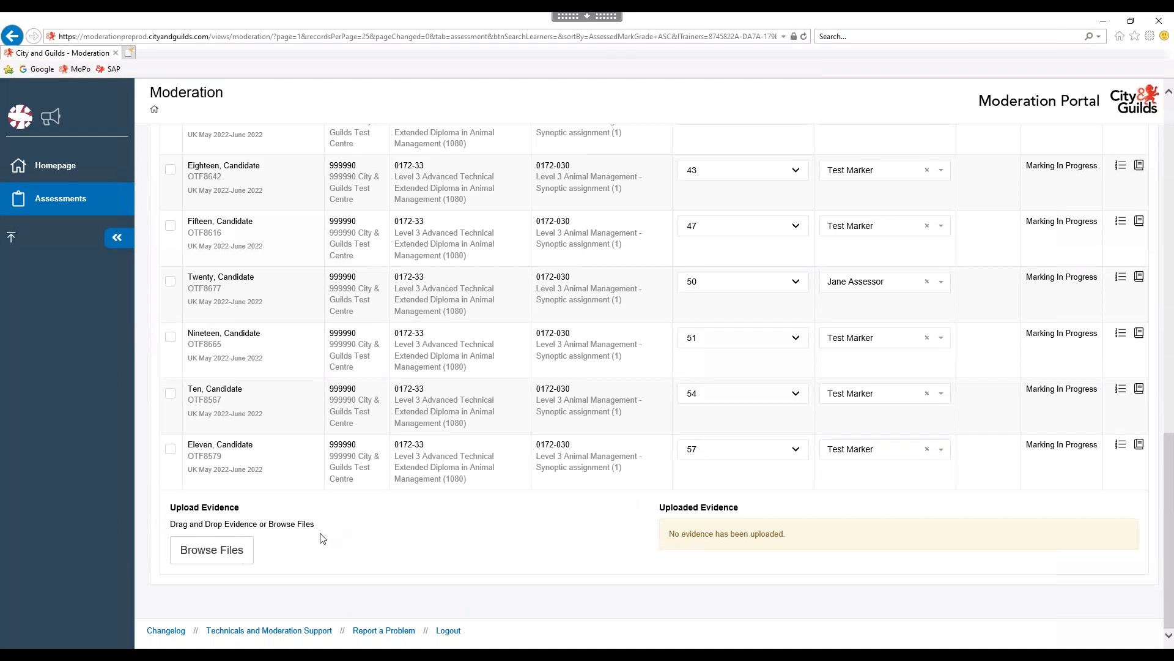
Browse for evidence files, allow read/write access, and go to Candidate 1 > Synoptic.
left_click(236, 556)
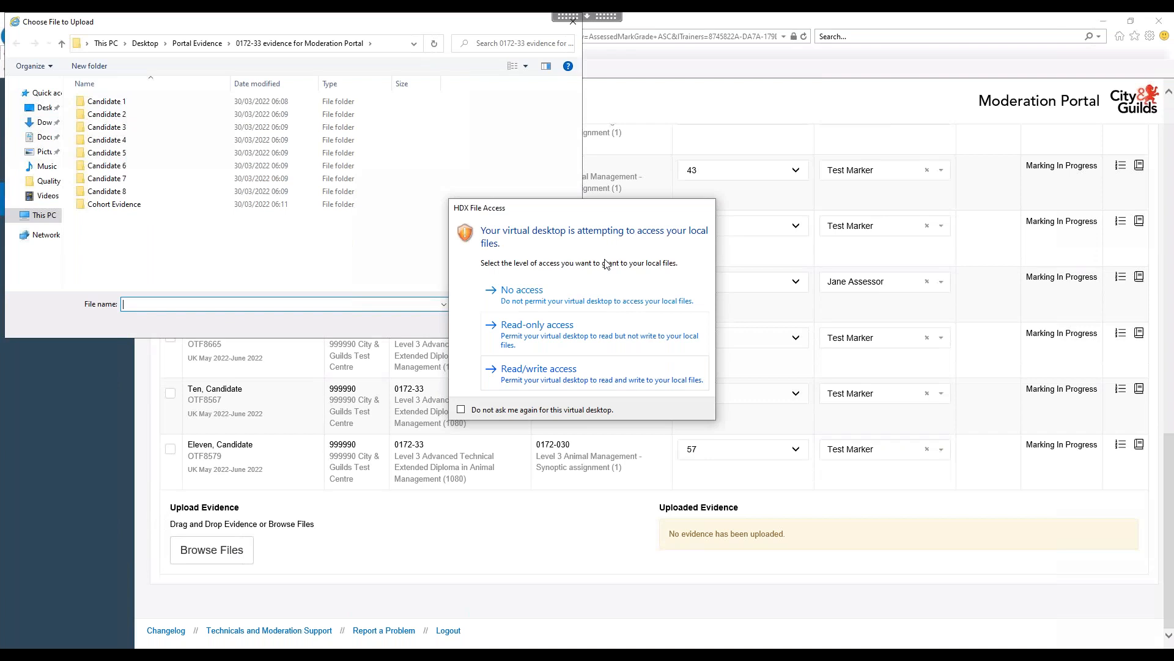
left_click(534, 373)
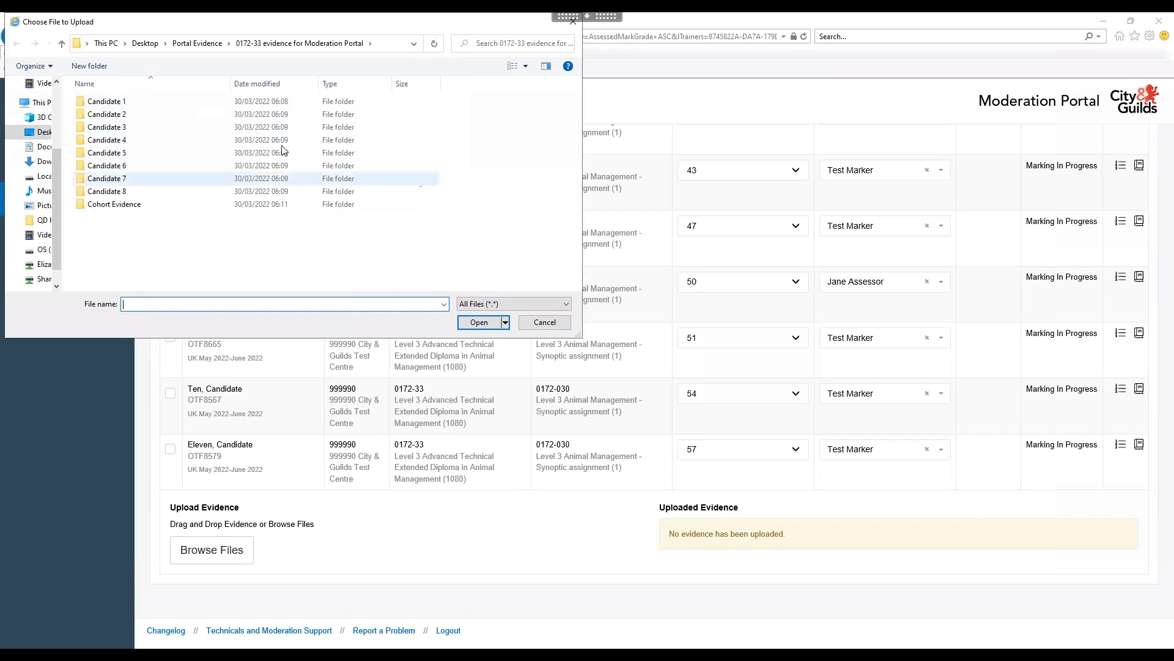
double_click(116, 103)
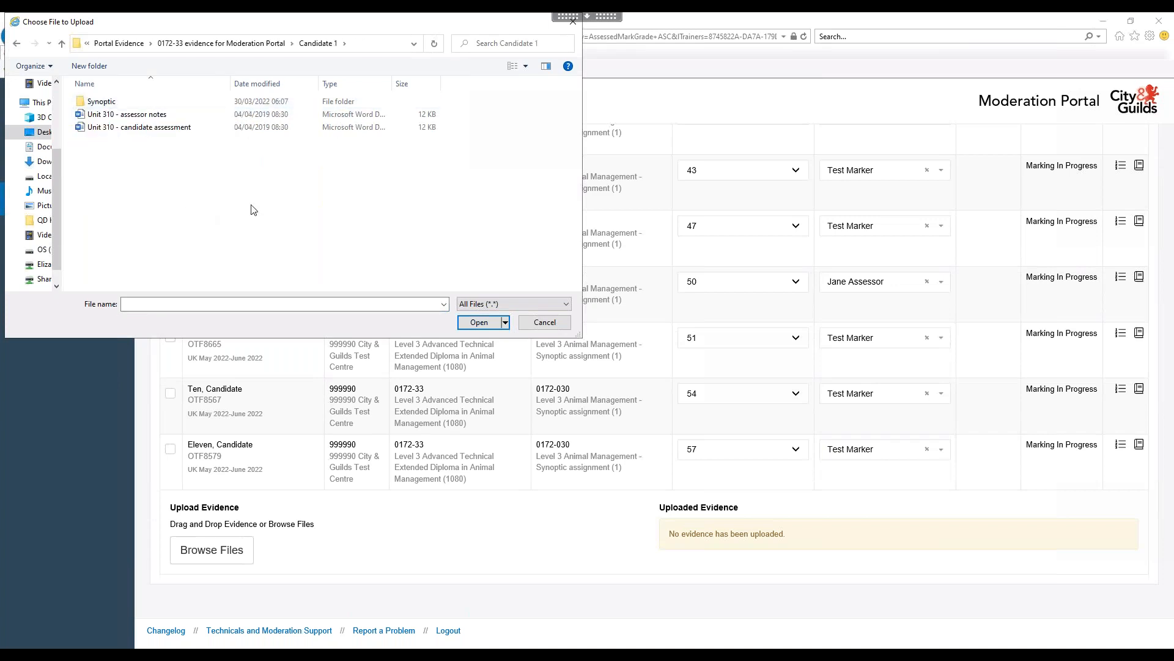
double_click(104, 104)
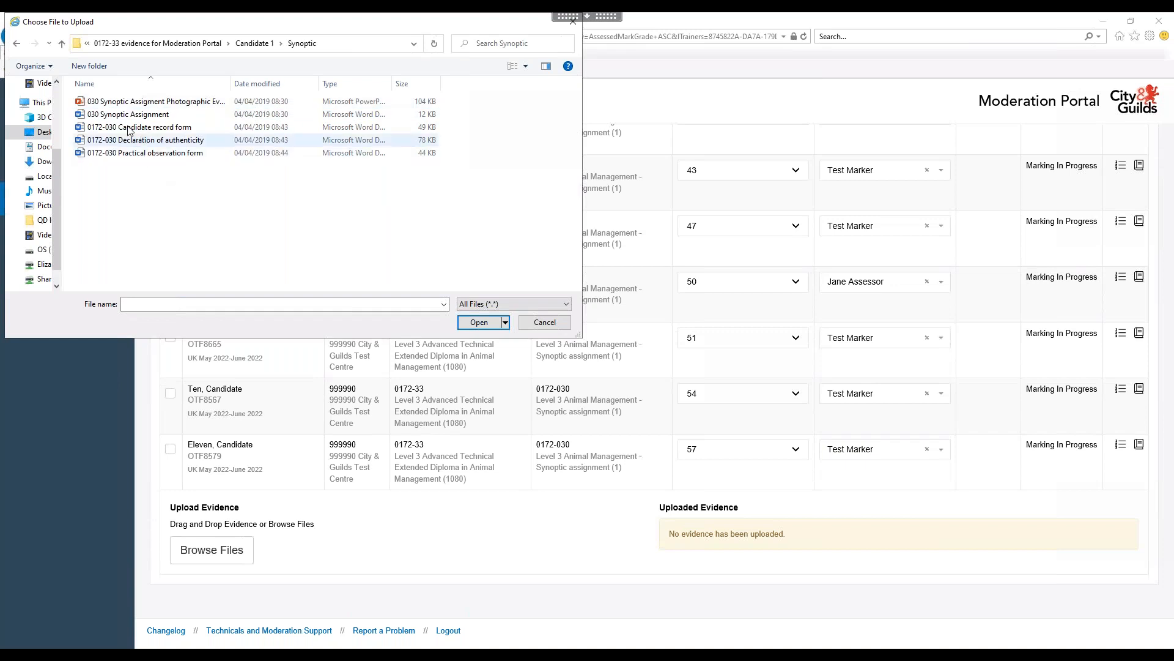
left_click_drag(231, 85, 299, 85)
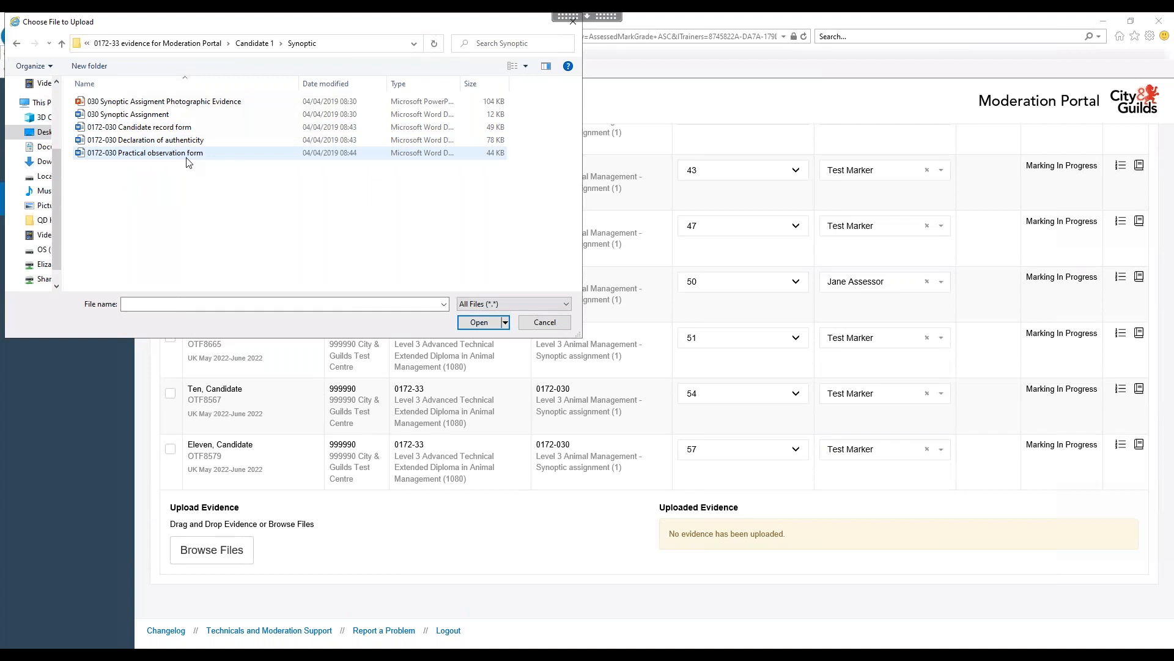
Select all five Synoptic files, including the 030 Synoptic Assignment, and upload them.
left_click(197, 101)
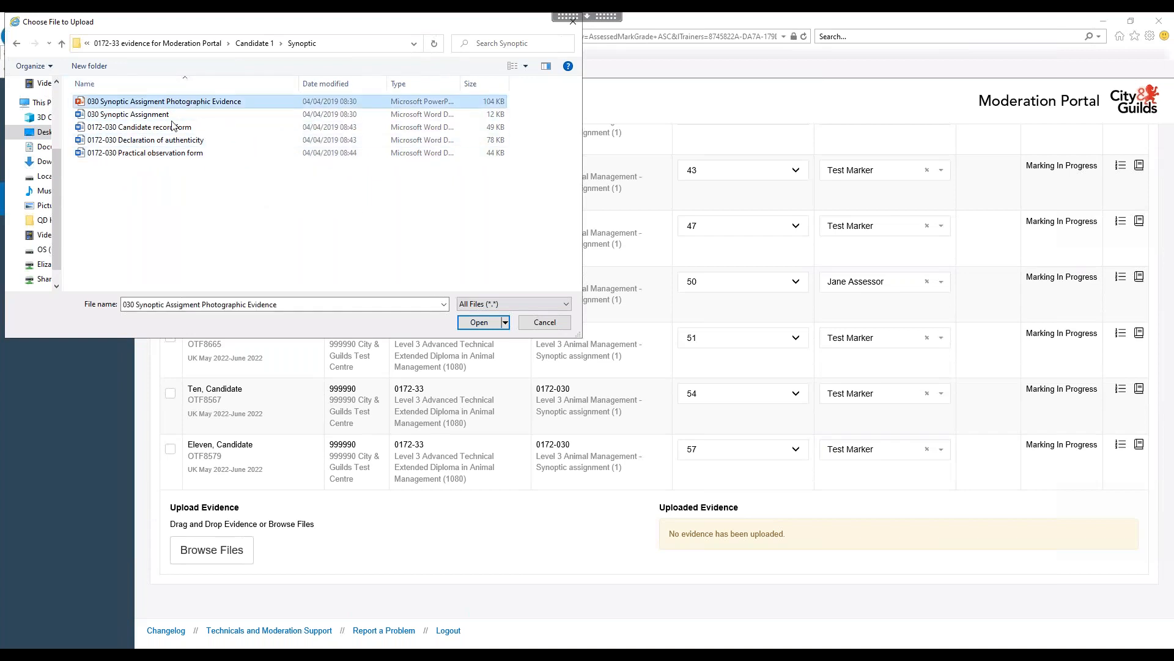
left_click(156, 115, "ctrl")
left_click(150, 128, "ctrl")
left_click(150, 140, "ctrl")
left_click(150, 153, "ctrl")
left_click(479, 323)
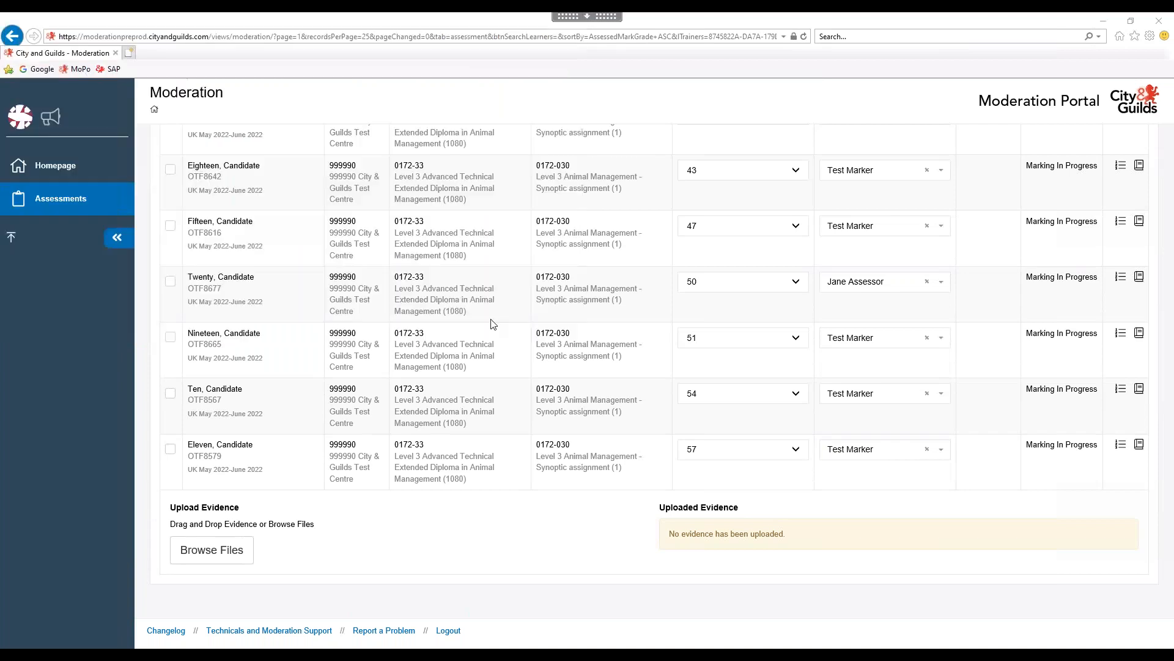
Scroll the Uploaded Evidence list and table to check Eleven's five files and attachment icon.
scroll(602, 510, "down", 2)
scroll(602, 509, "down", 4)
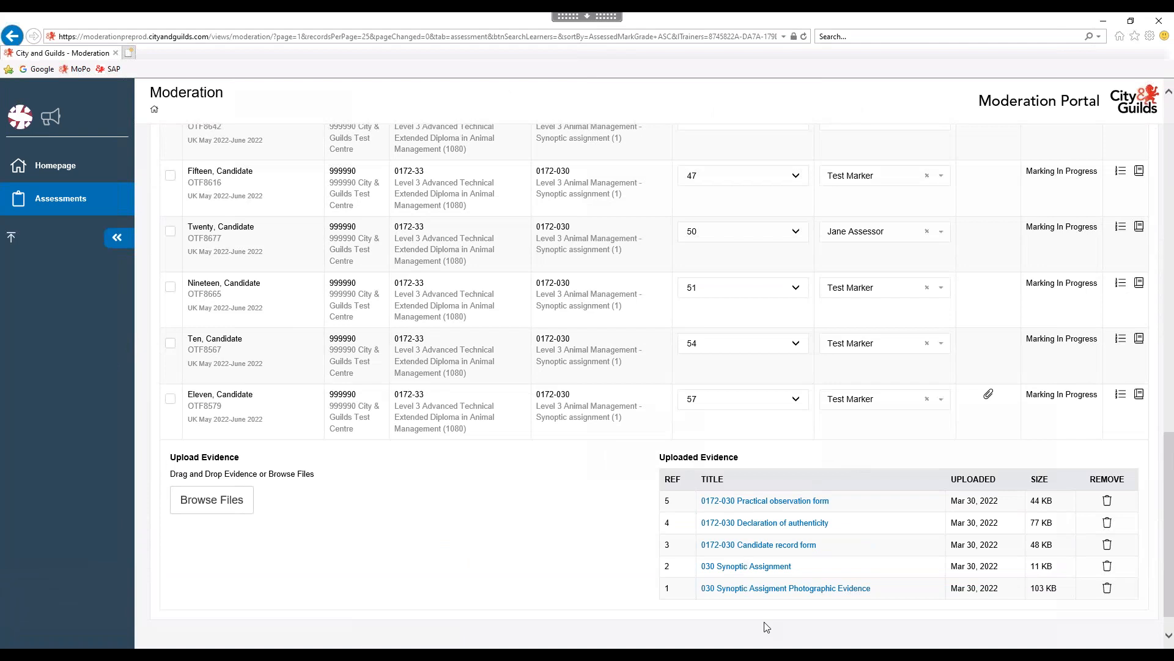
scroll(858, 507, "down", 1)
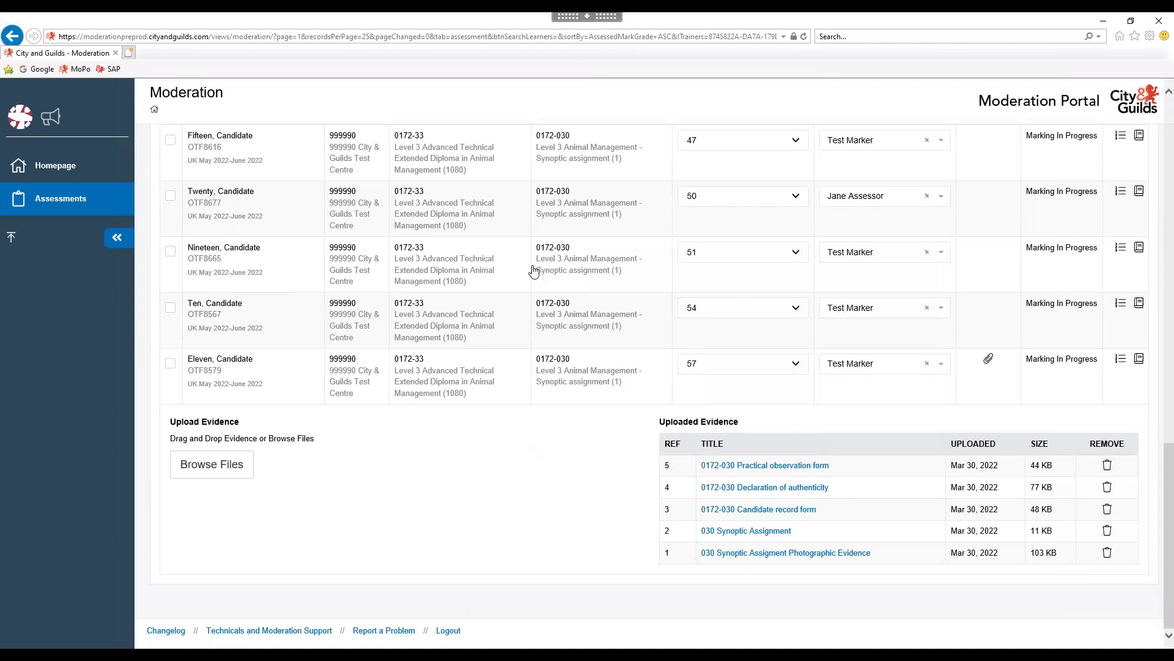
scroll(533, 271, "up", 4)
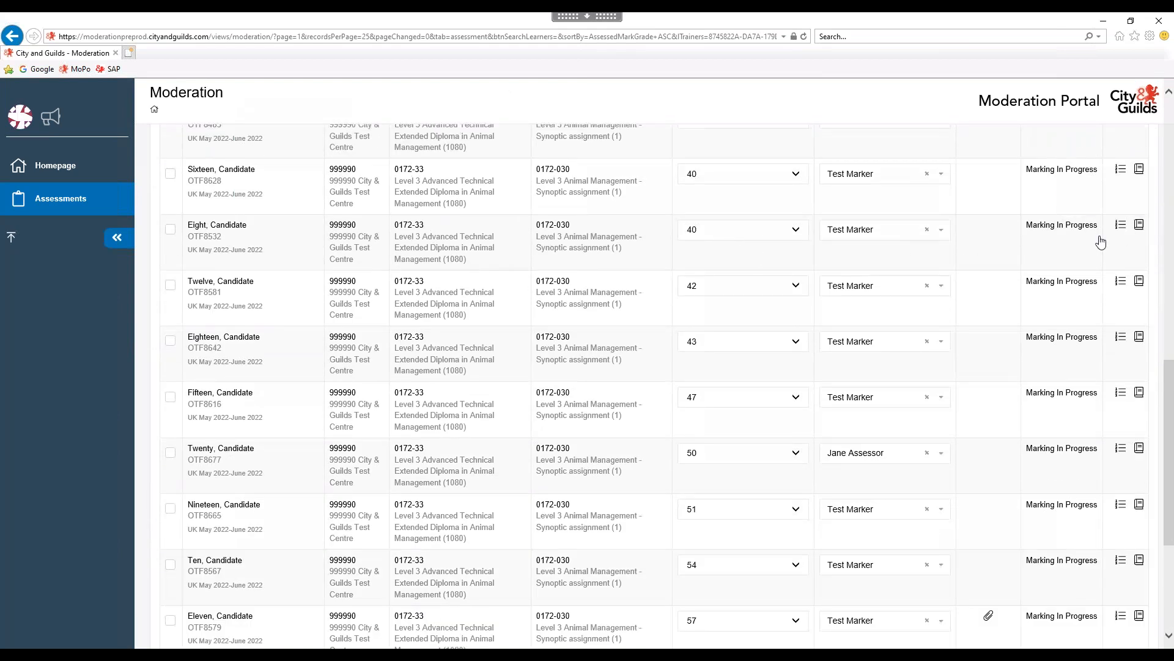
Open learner Eight's evidence area and browse to the Candidate 8 folder.
left_click(1121, 226)
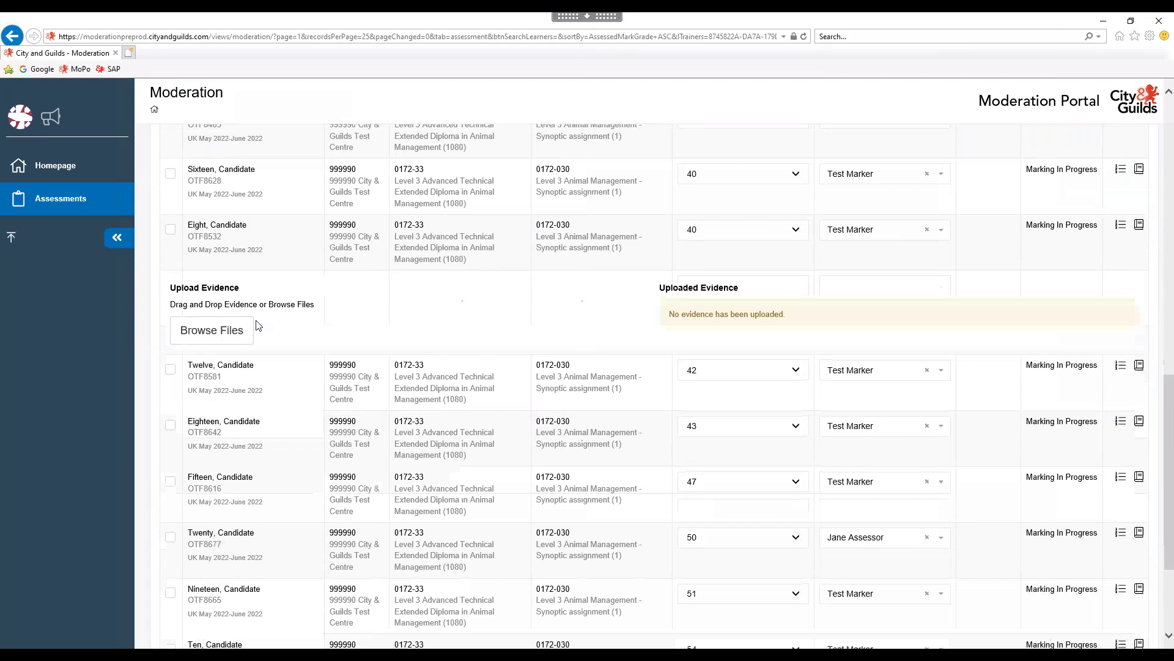
left_click(224, 336)
left_click(158, 43)
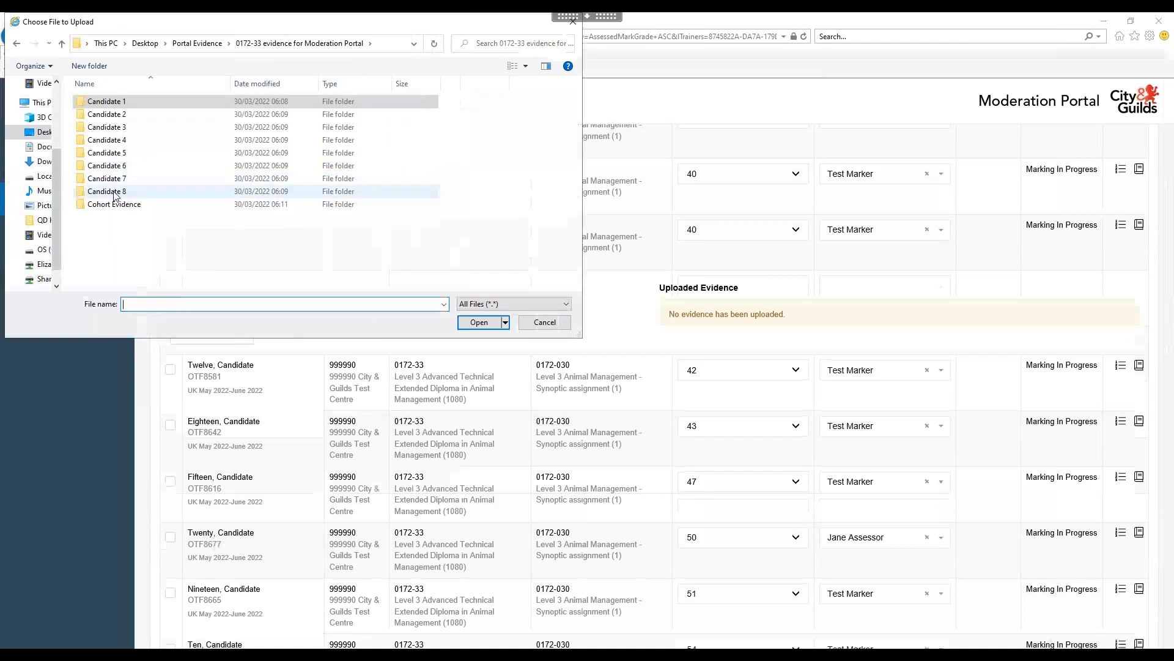
double_click(114, 193)
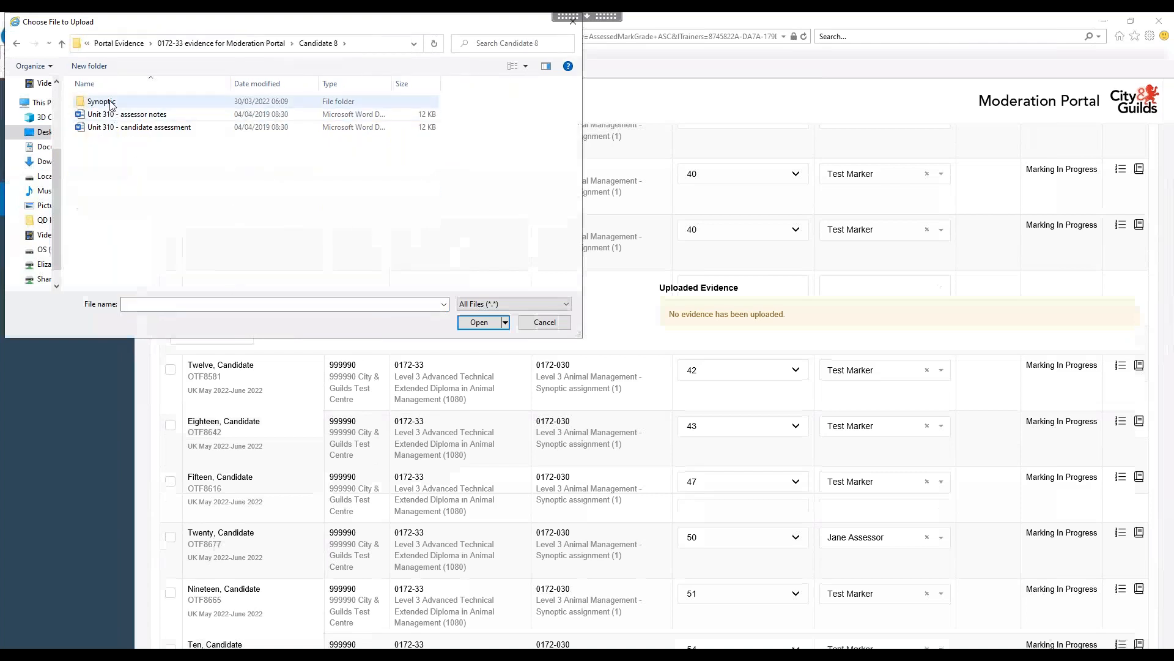
Compress the Synoptic folder into a zip with its default name and upload it.
left_click(111, 103)
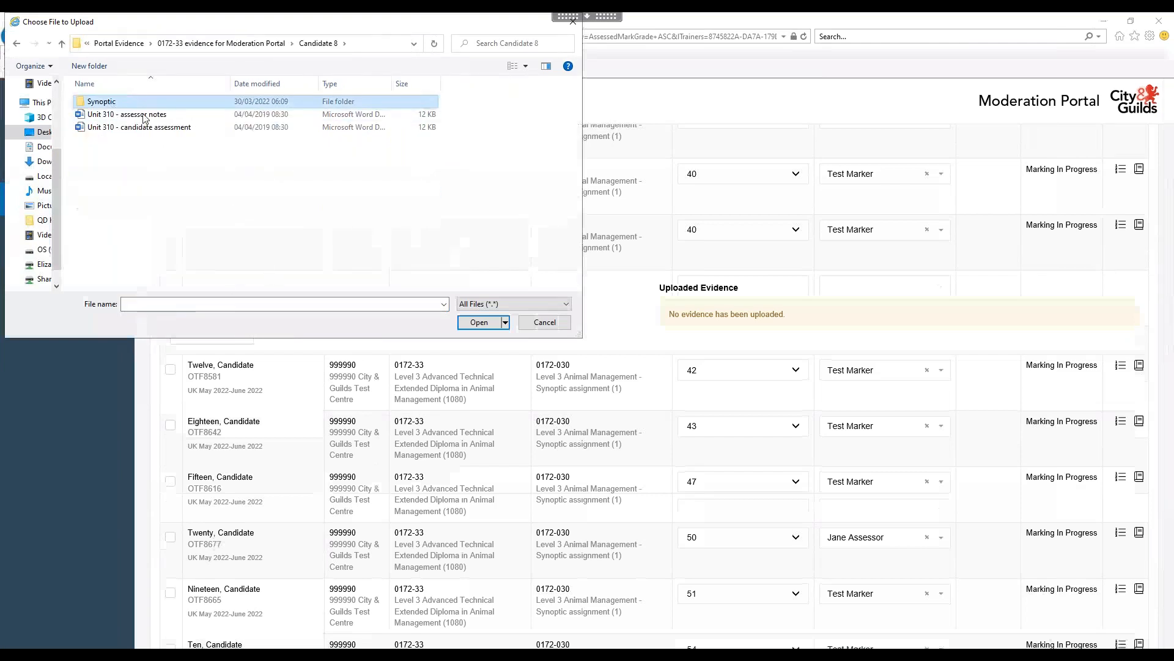
right_click(110, 104)
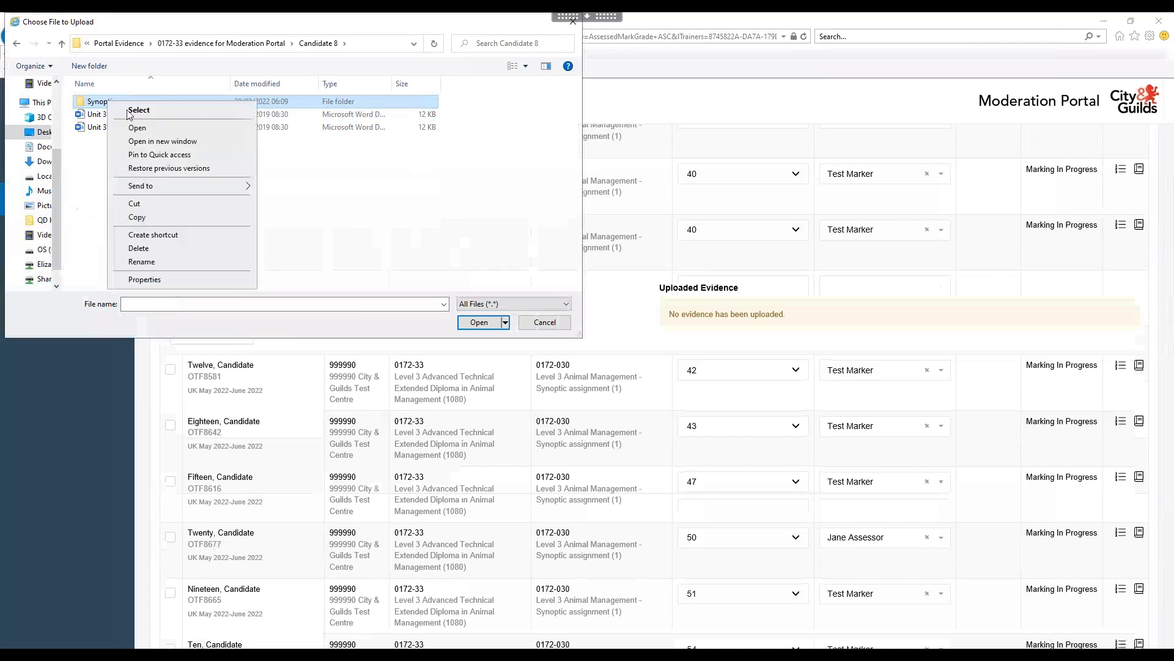
mouse_move(244, 189)
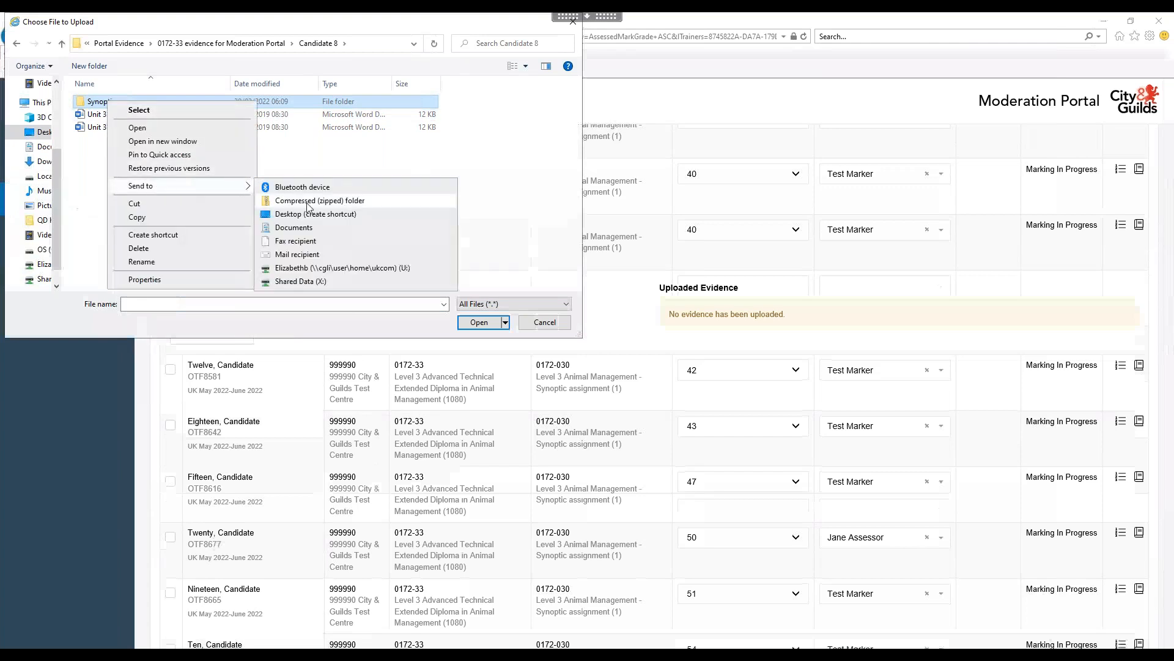
left_click(283, 200)
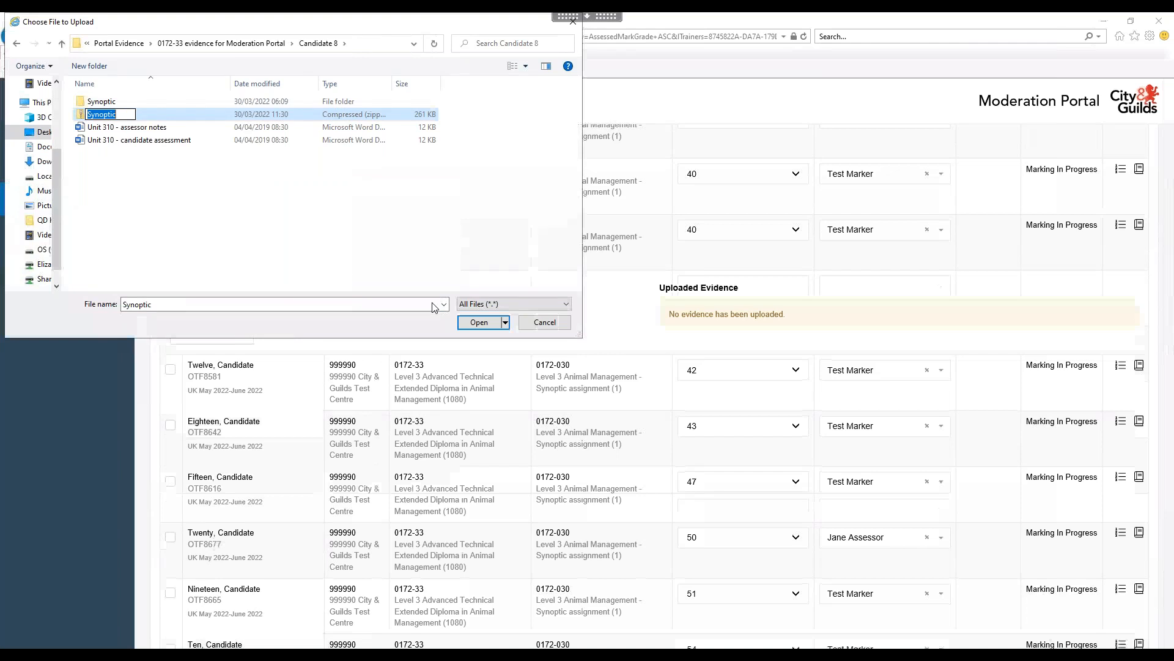
left_click(445, 245)
left_click(108, 116)
left_click(479, 323)
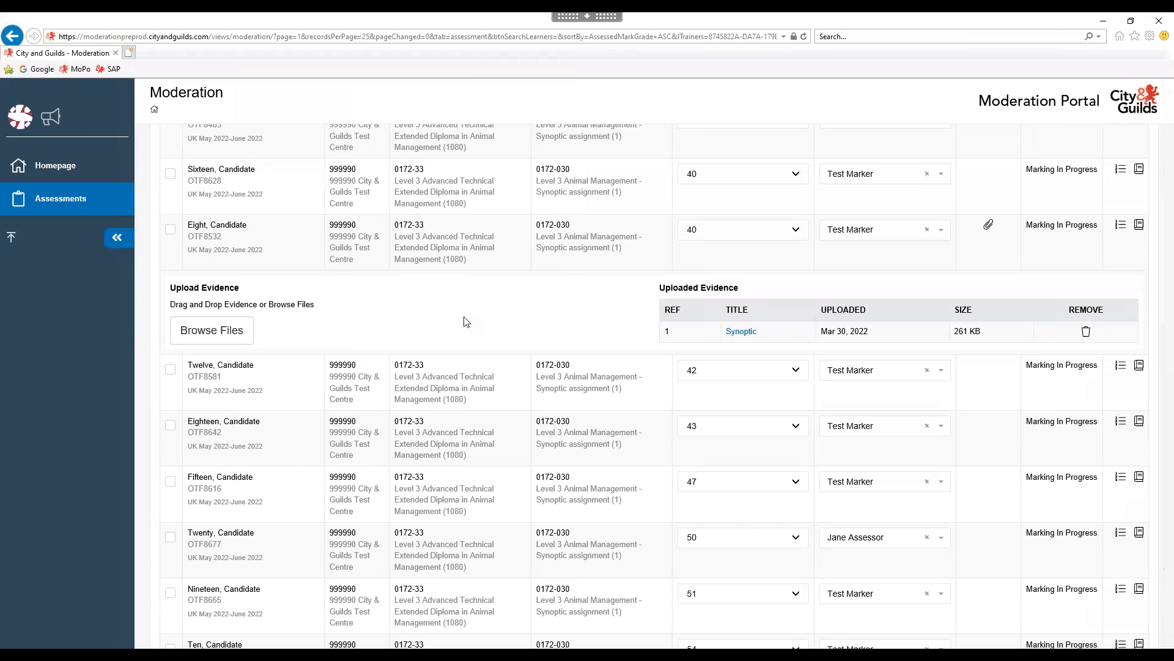
scroll(465, 325, "up", 3)
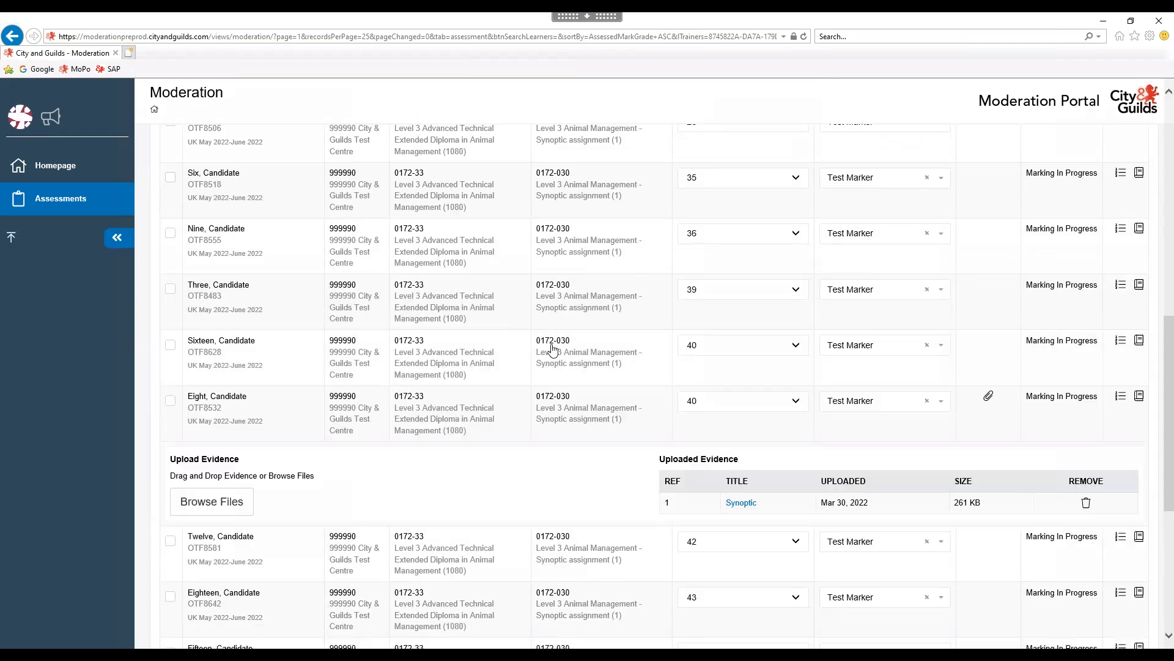
scroll(550, 343, "up", 2)
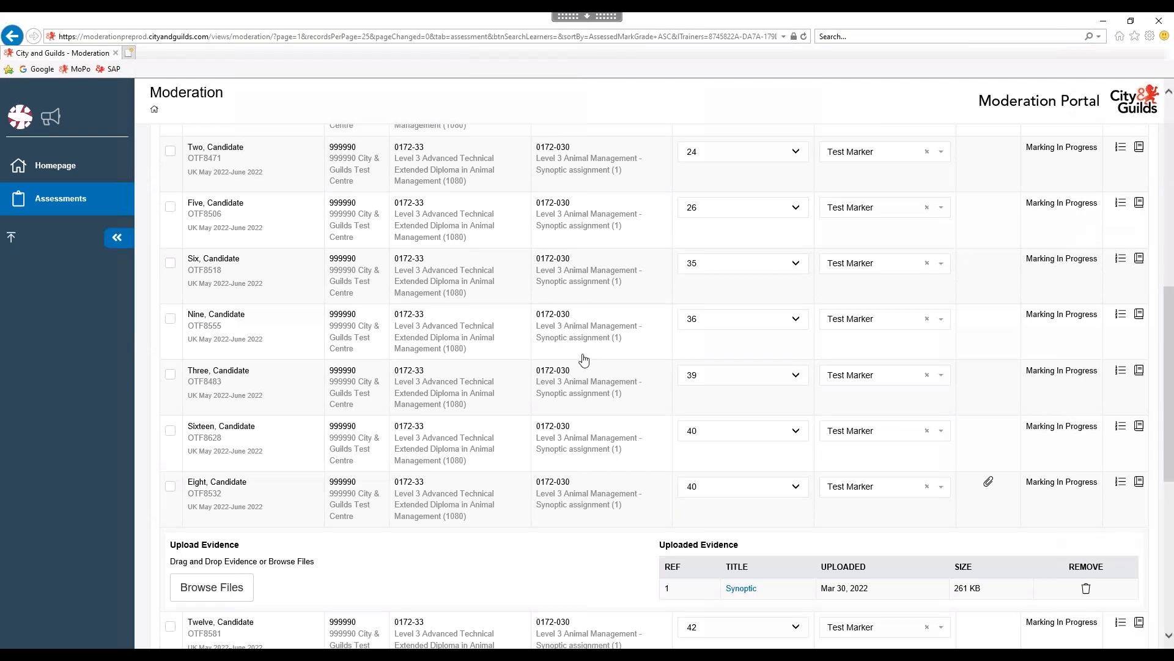
scroll(581, 358, "up", 3)
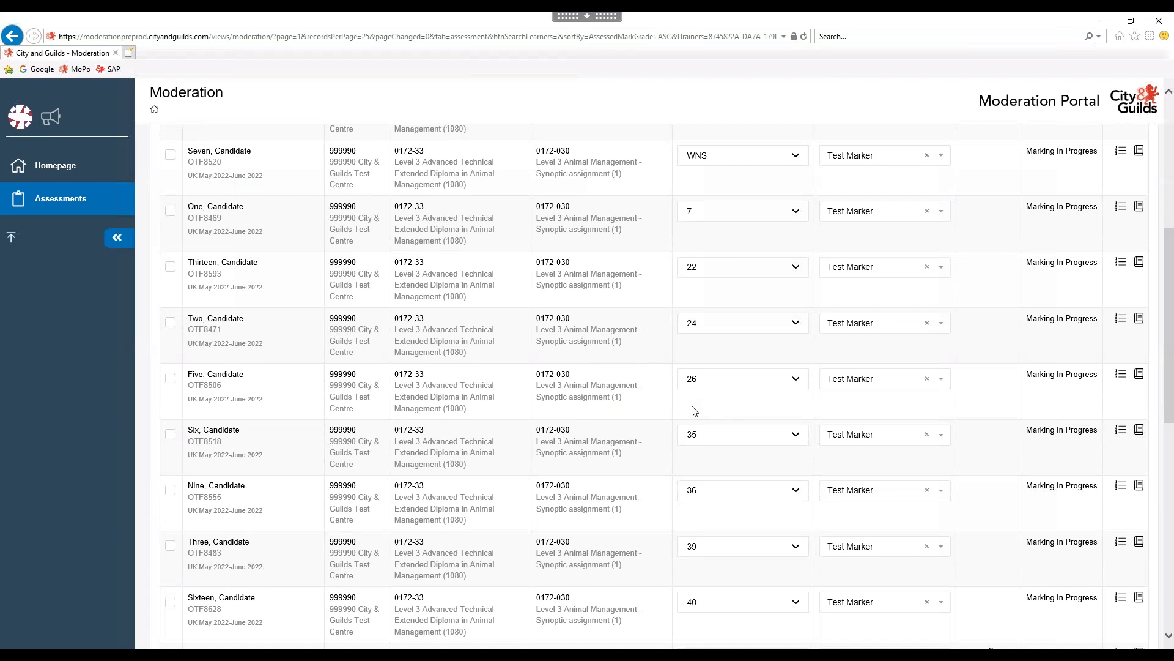
scroll(881, 245, "up", 5)
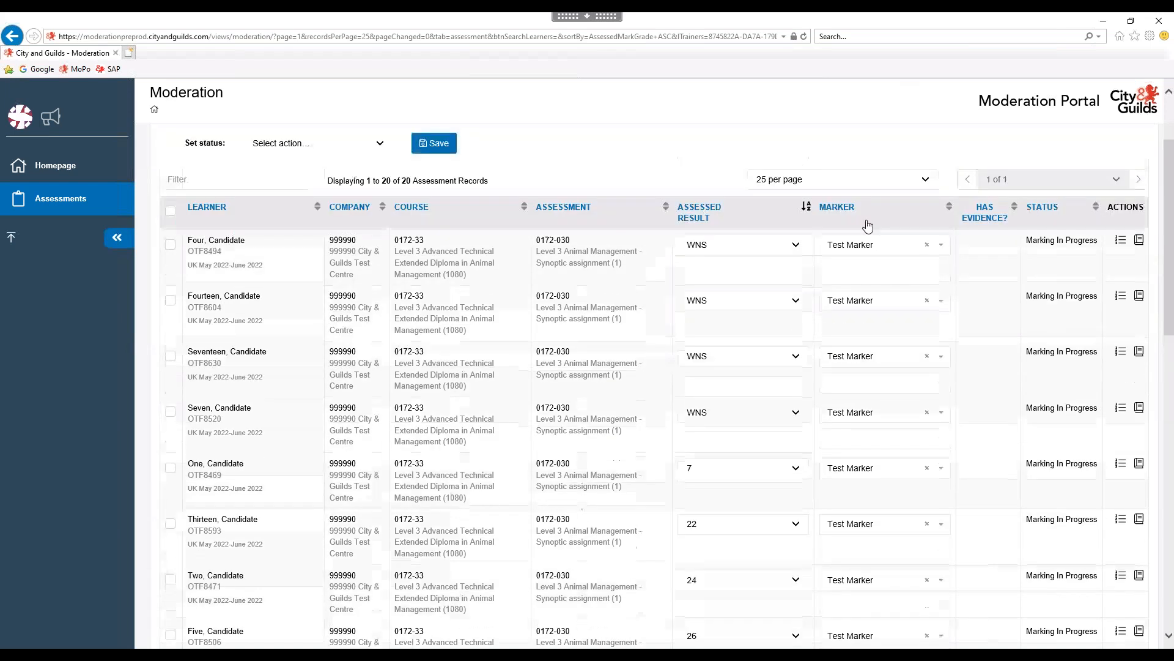
scroll(905, 428, "down", 10)
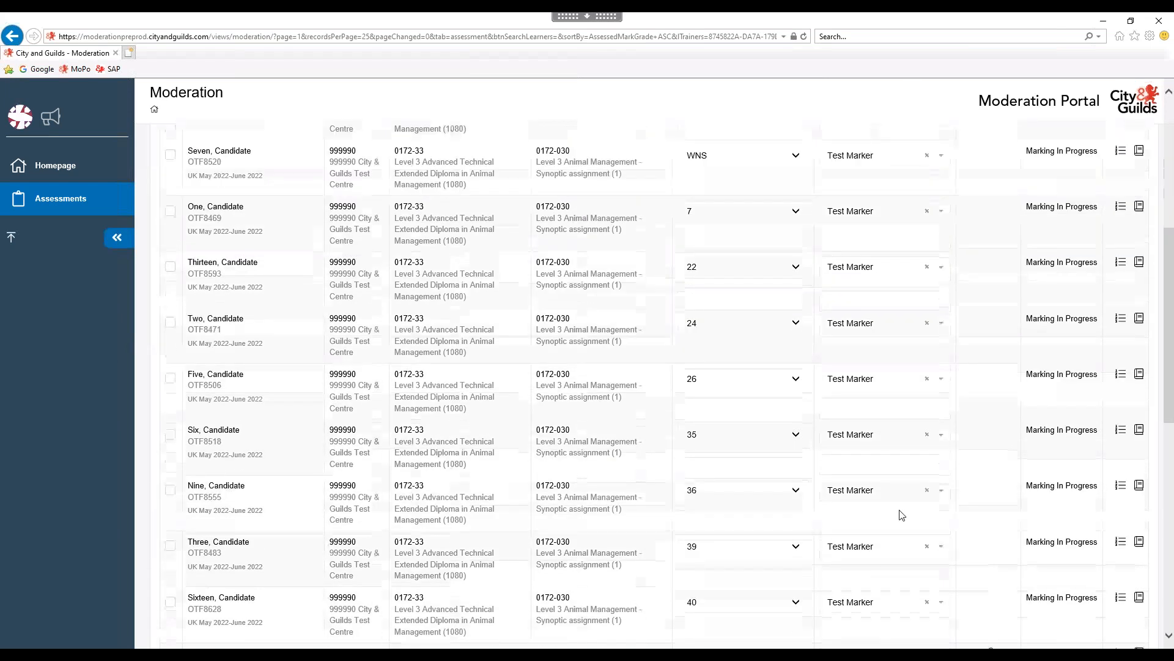
scroll(703, 459, "down", 3)
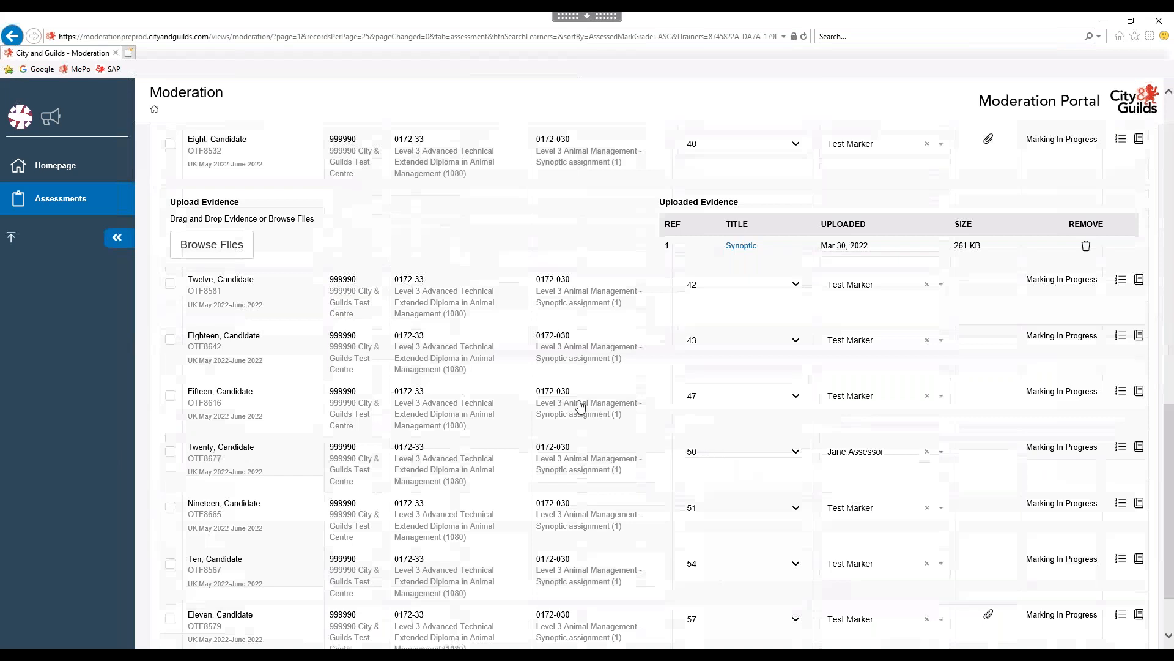
scroll(669, 275, "up", 1)
scroll(924, 359, "up", 1)
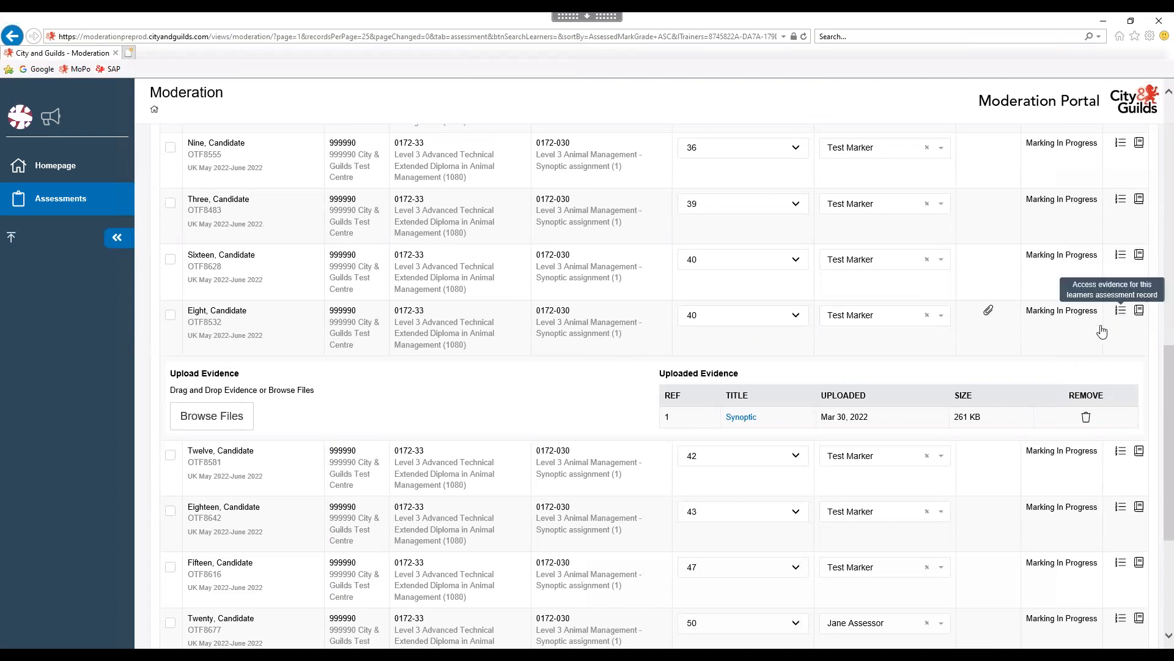
left_click(1124, 318)
scroll(570, 358, "up", 6)
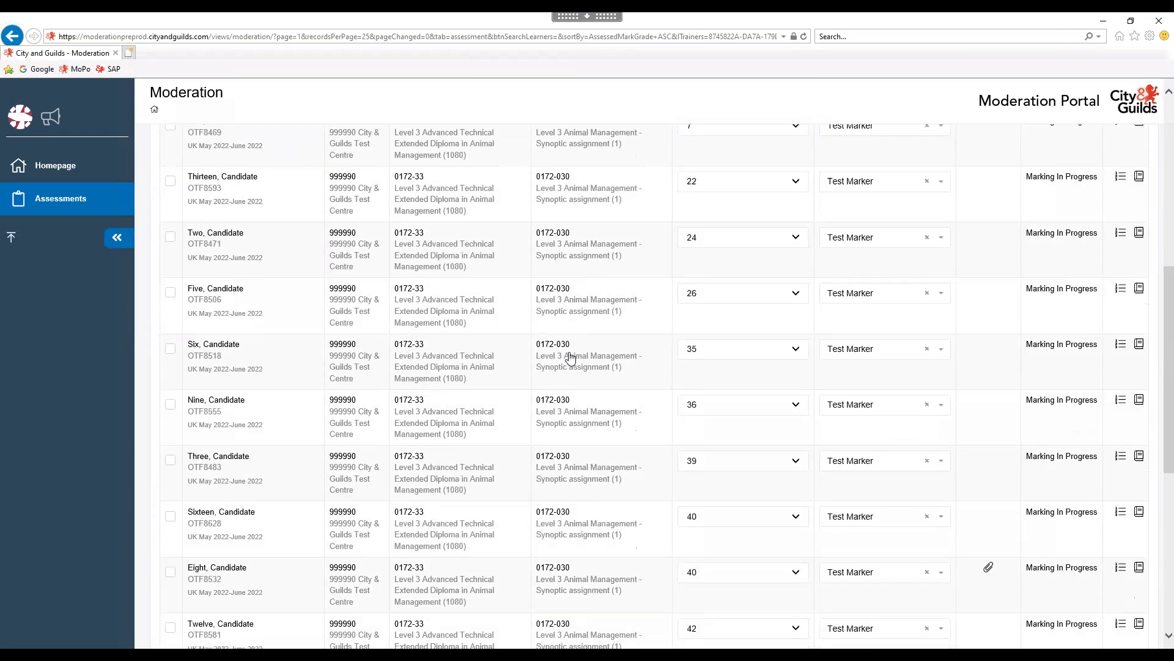
scroll(1001, 270, "up", 1)
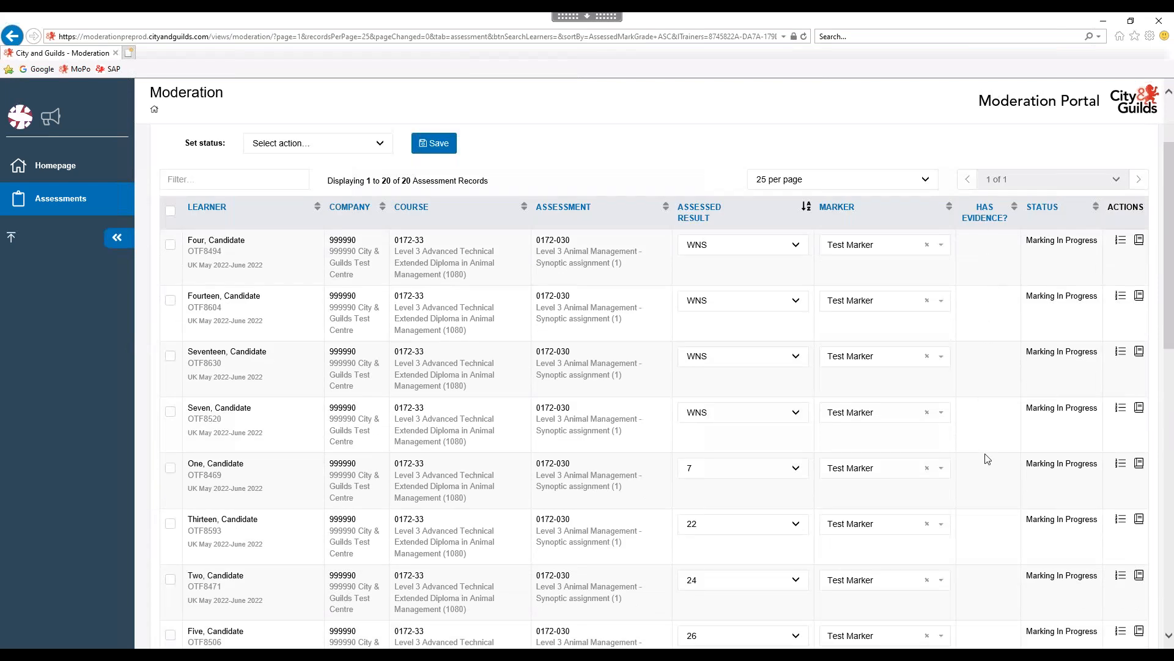
scroll(993, 396, "down", 5)
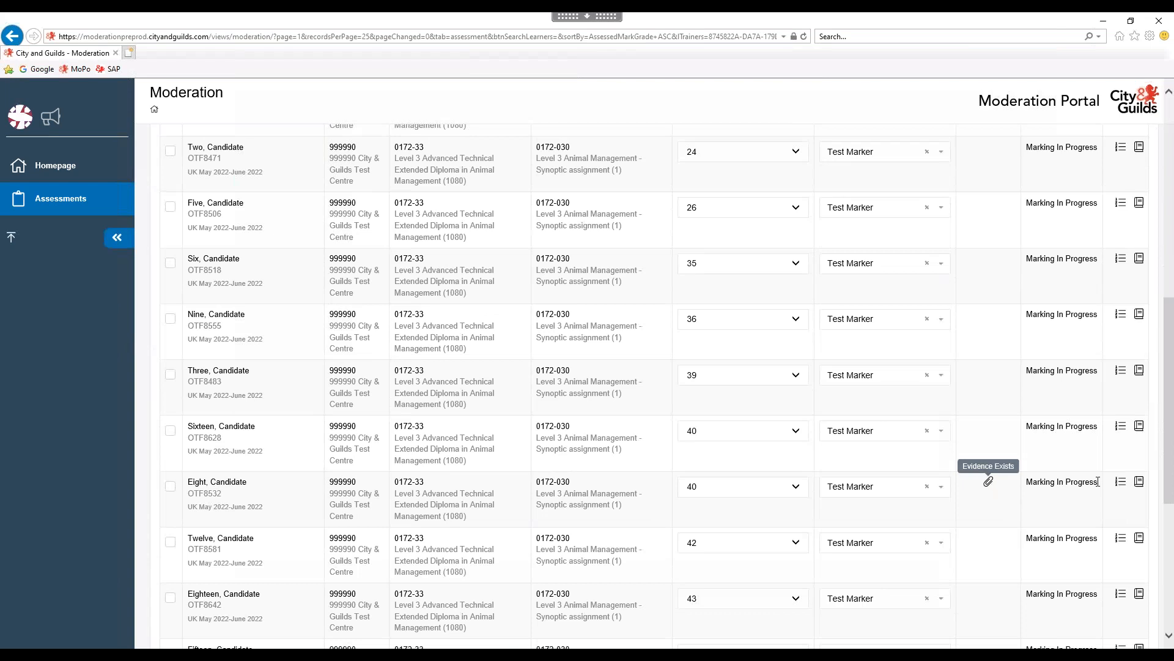
left_click(1124, 483)
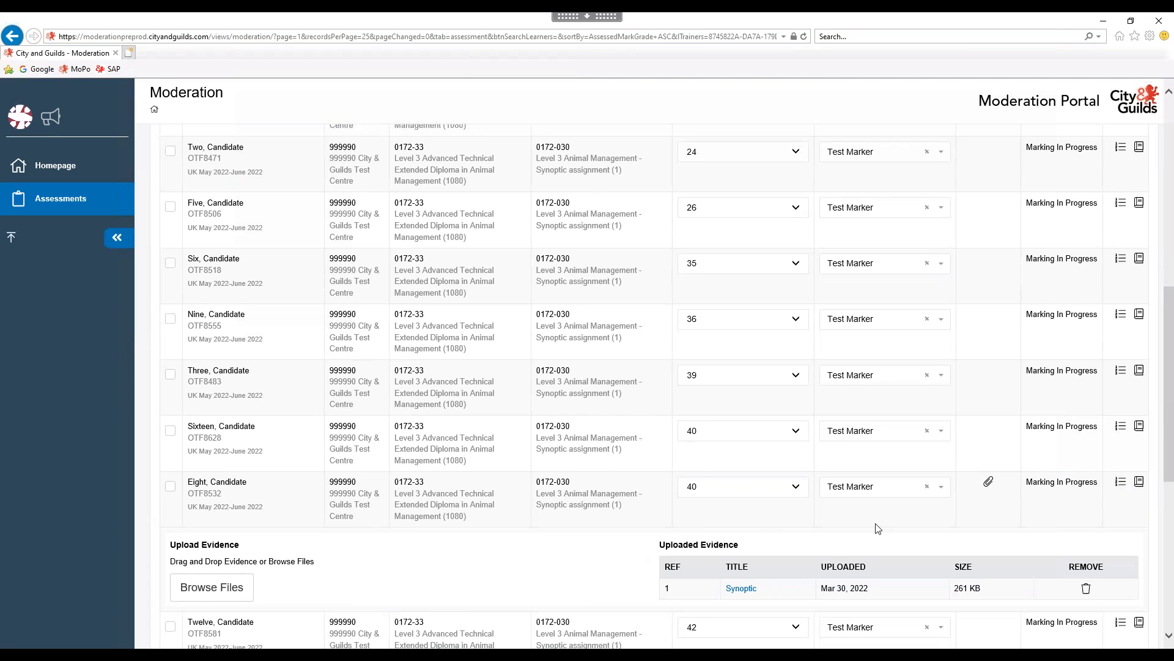
scroll(634, 288, "down", 2)
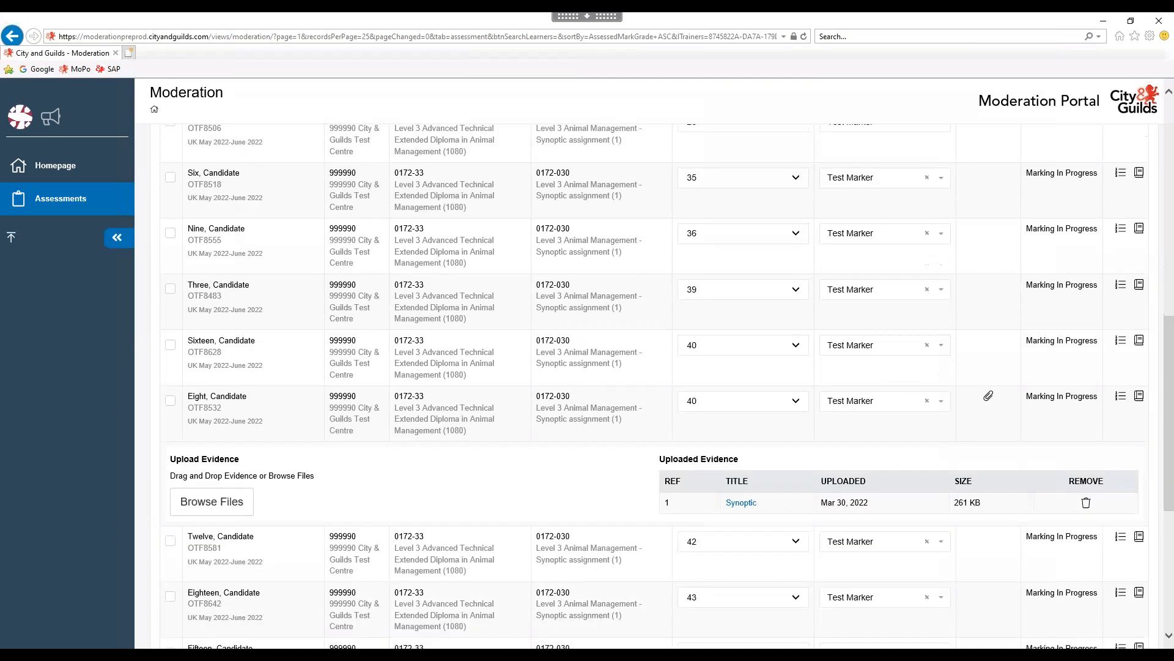
scroll(598, 335, "down", 6)
scroll(598, 336, "up", 9)
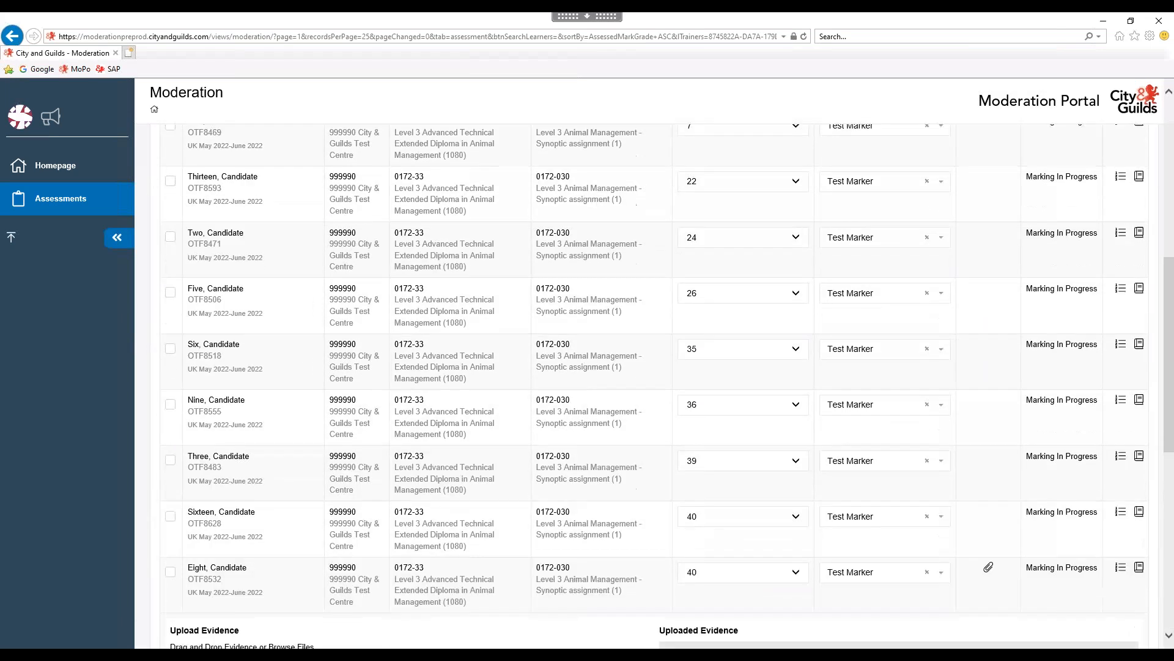
scroll(598, 335, "up", 7)
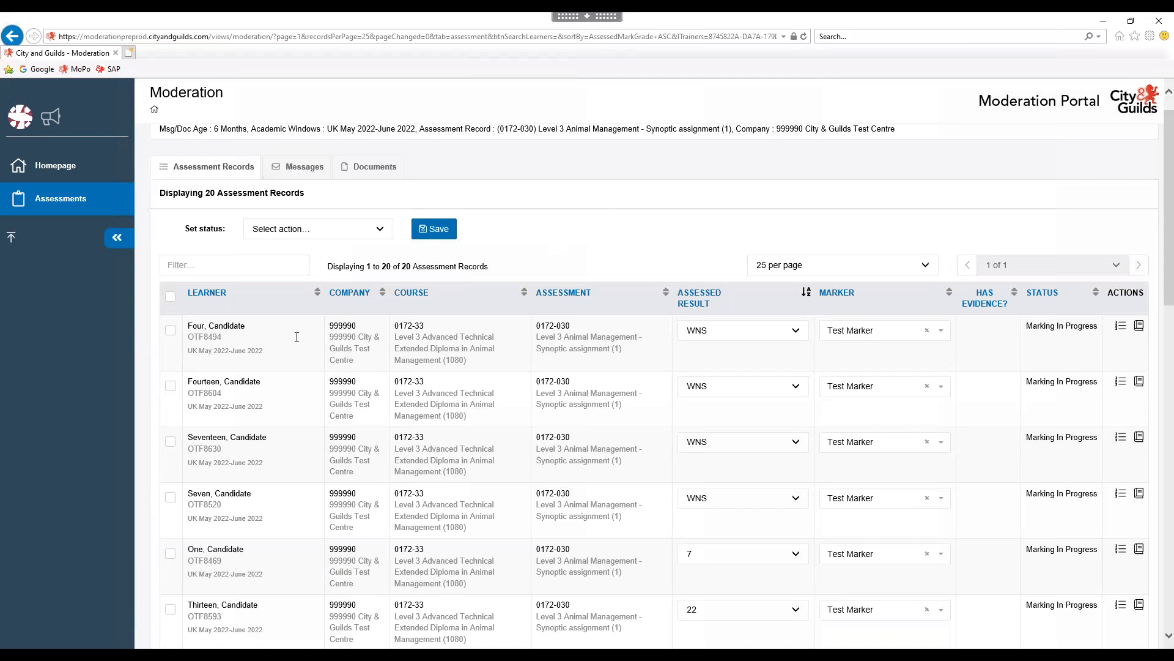
scroll(587, 245, "up", 1)
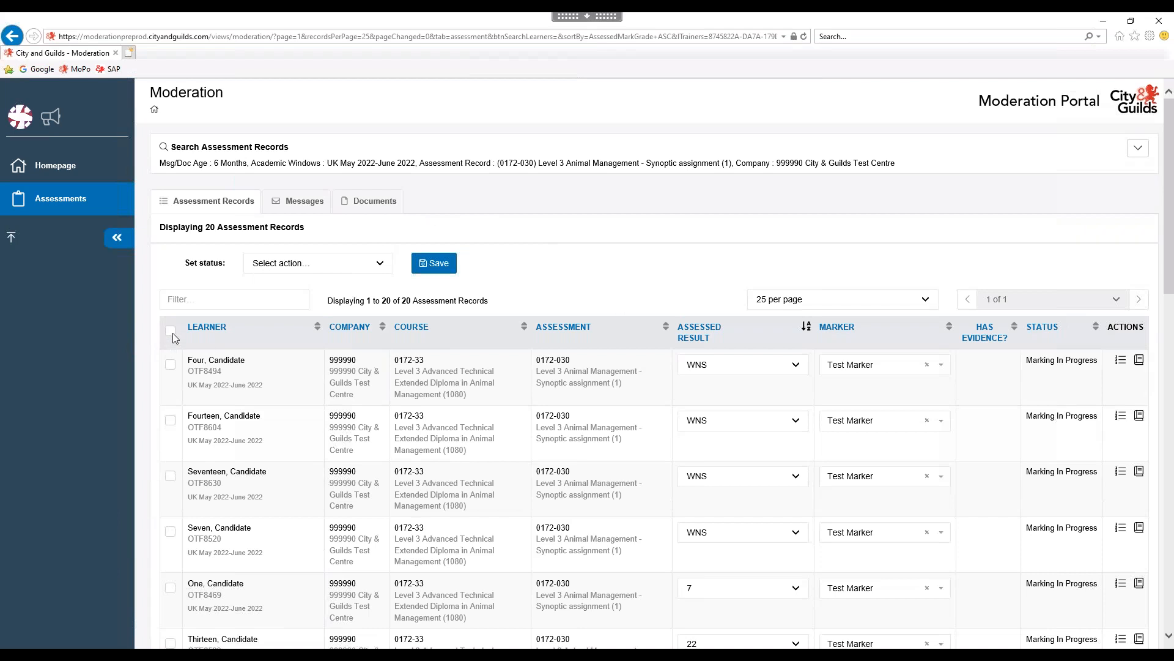
triple_click(1077, 364)
Change learner One's result from 7 to 12 and save as Marking In Progress.
left_click(708, 597)
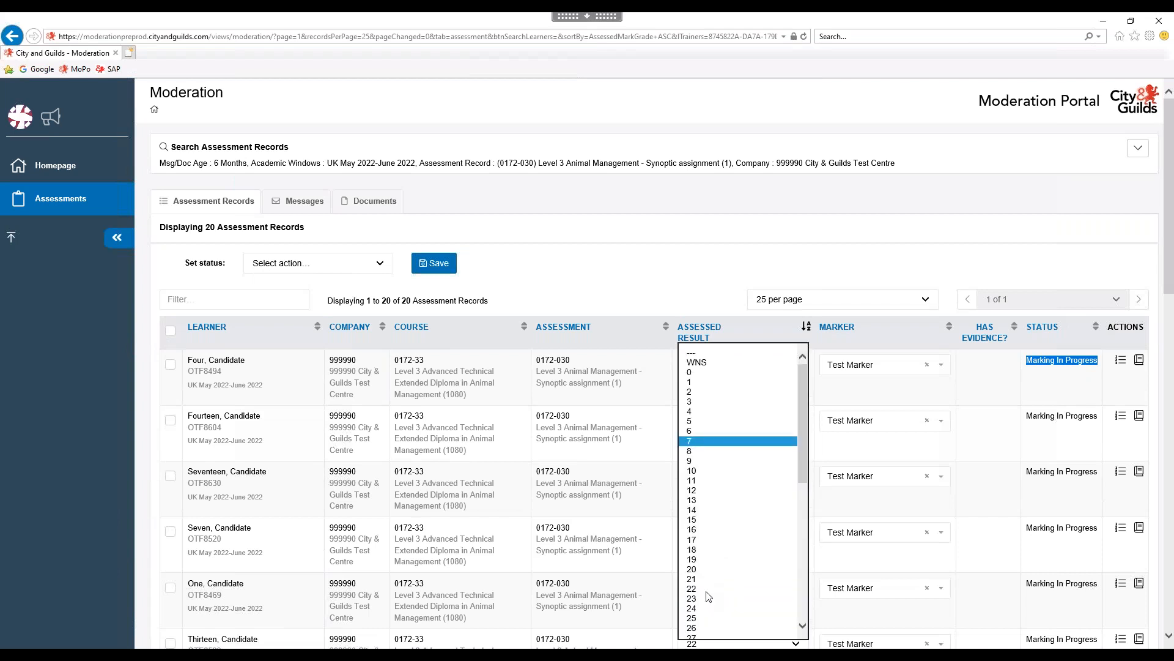
left_click(697, 492)
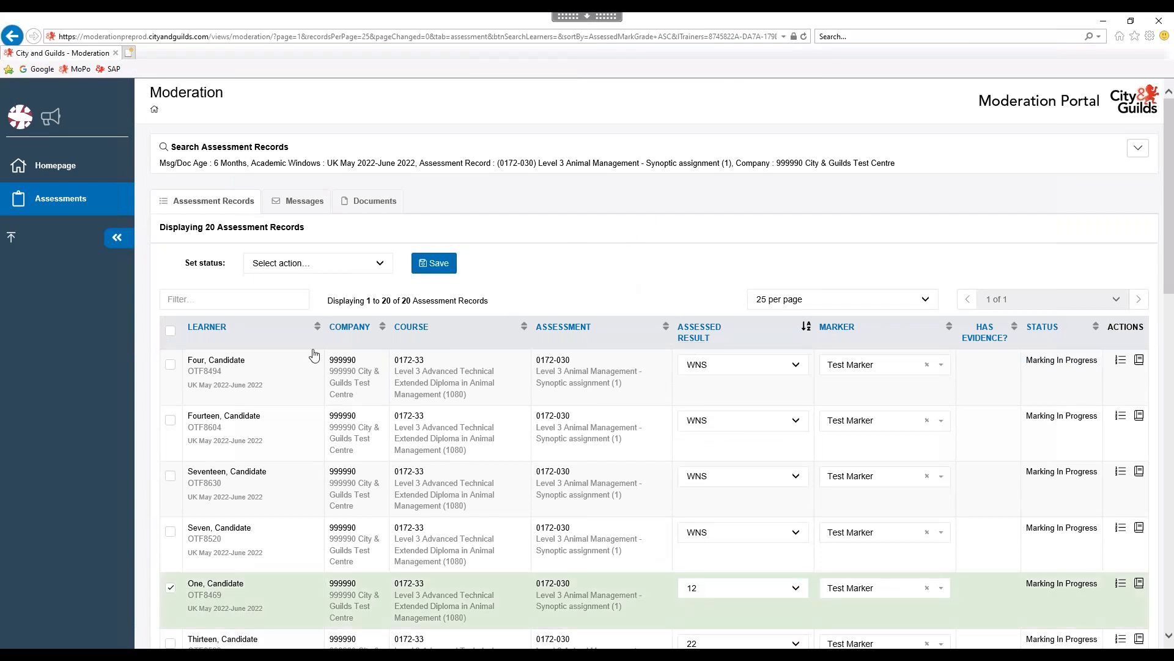
left_click(387, 268)
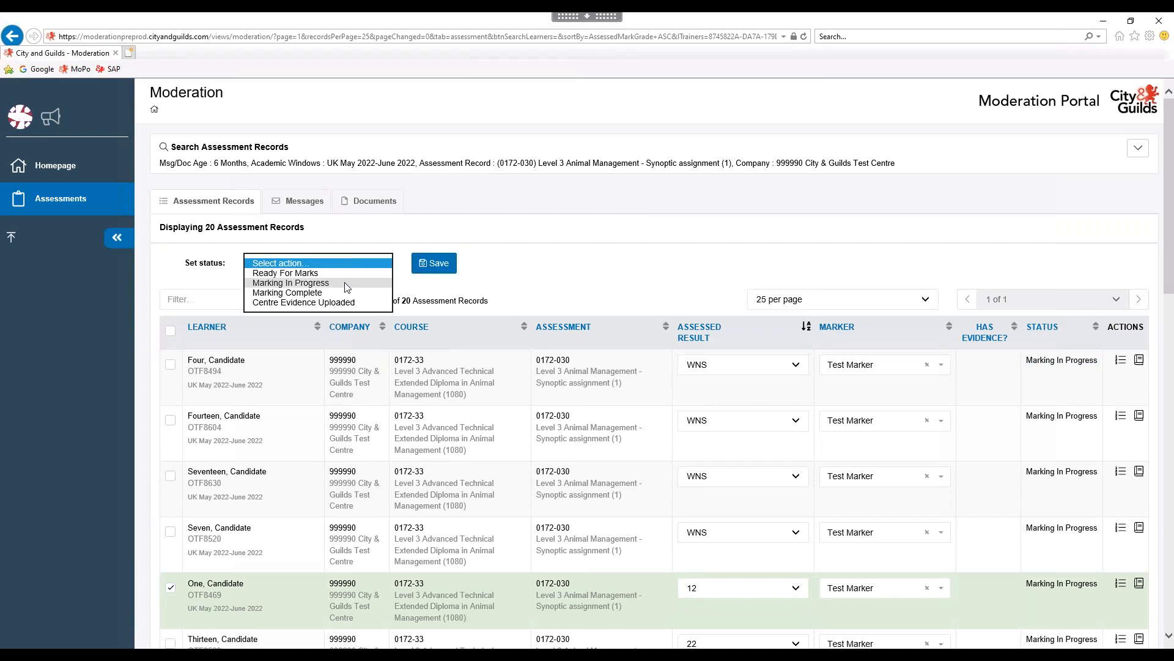
left_click(361, 283)
left_click(426, 264)
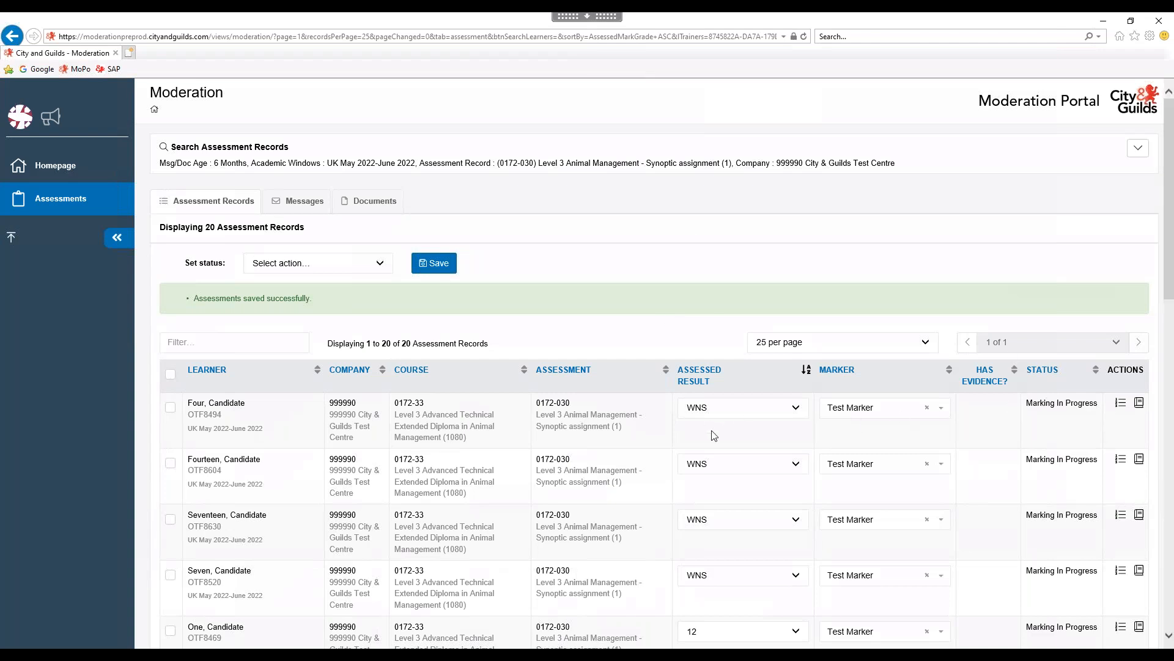
Select all 20 records, set them to Marking Complete, save and confirm the warning.
scroll(1014, 409, "down", 3)
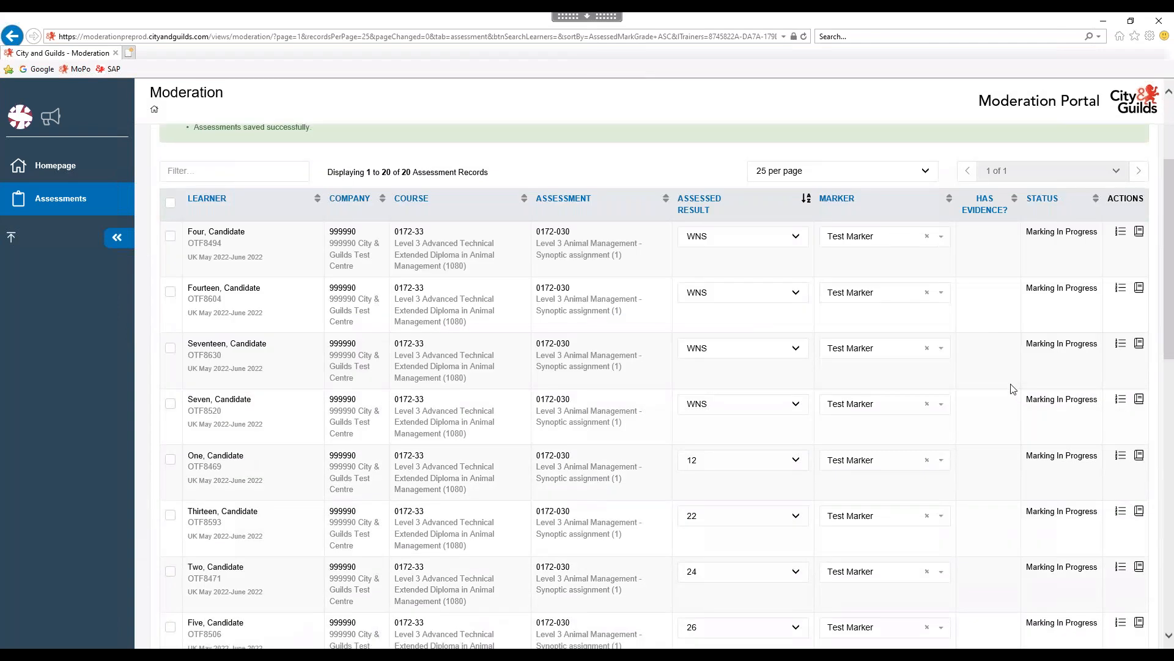
left_click(171, 203)
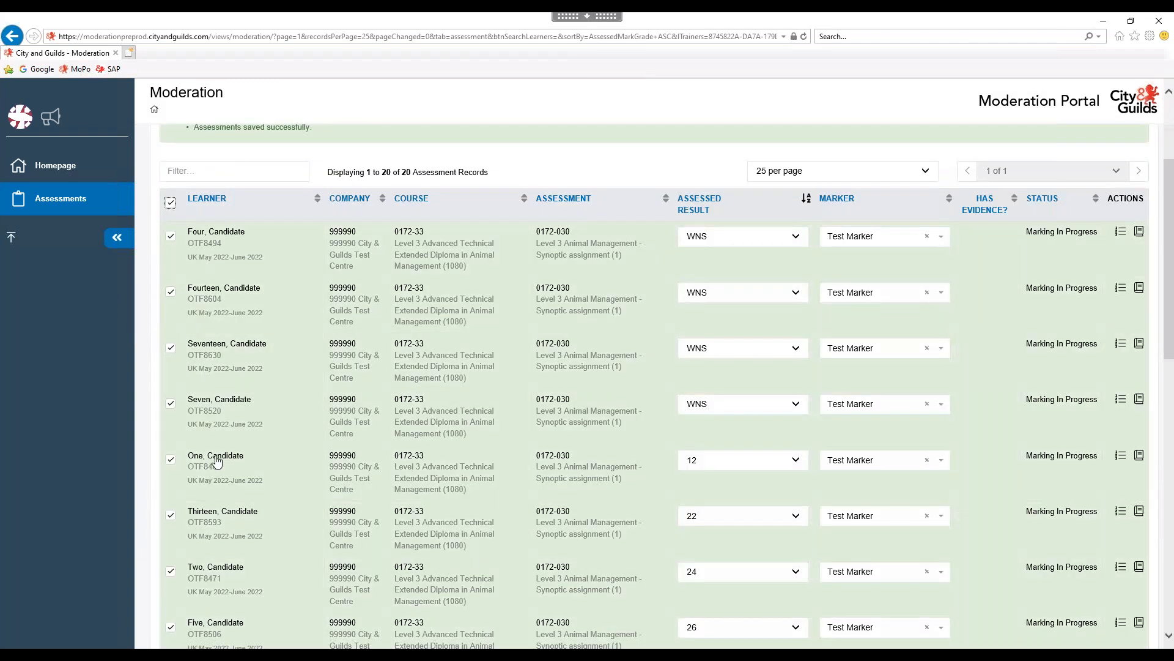
scroll(230, 421, "up", 3)
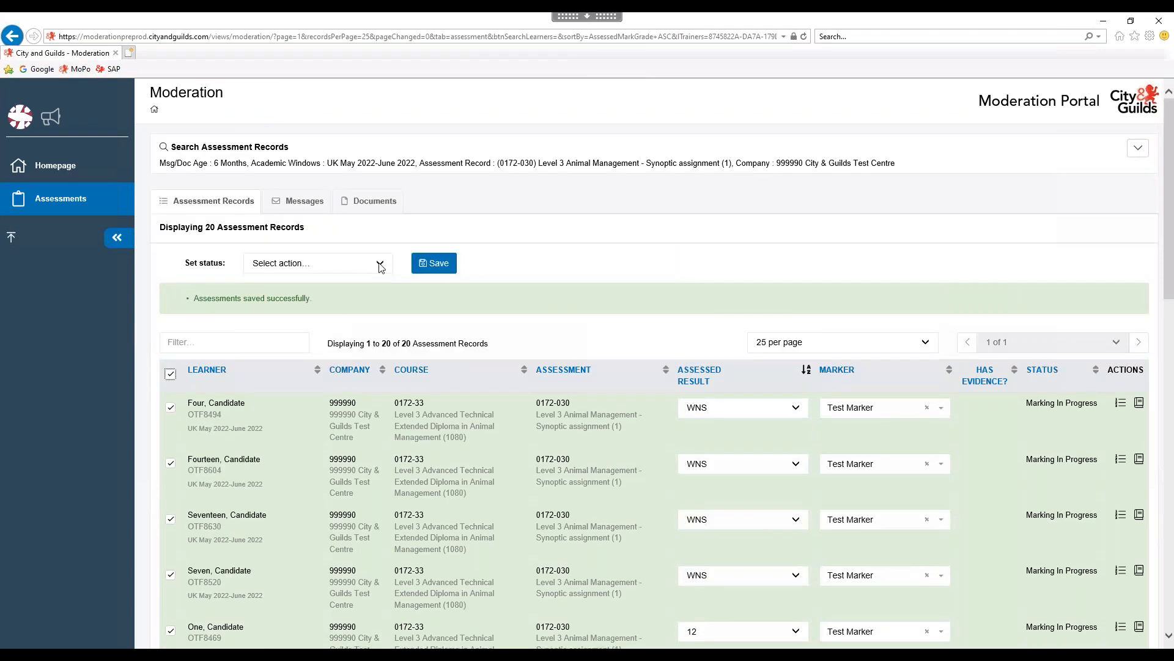
left_click(379, 265)
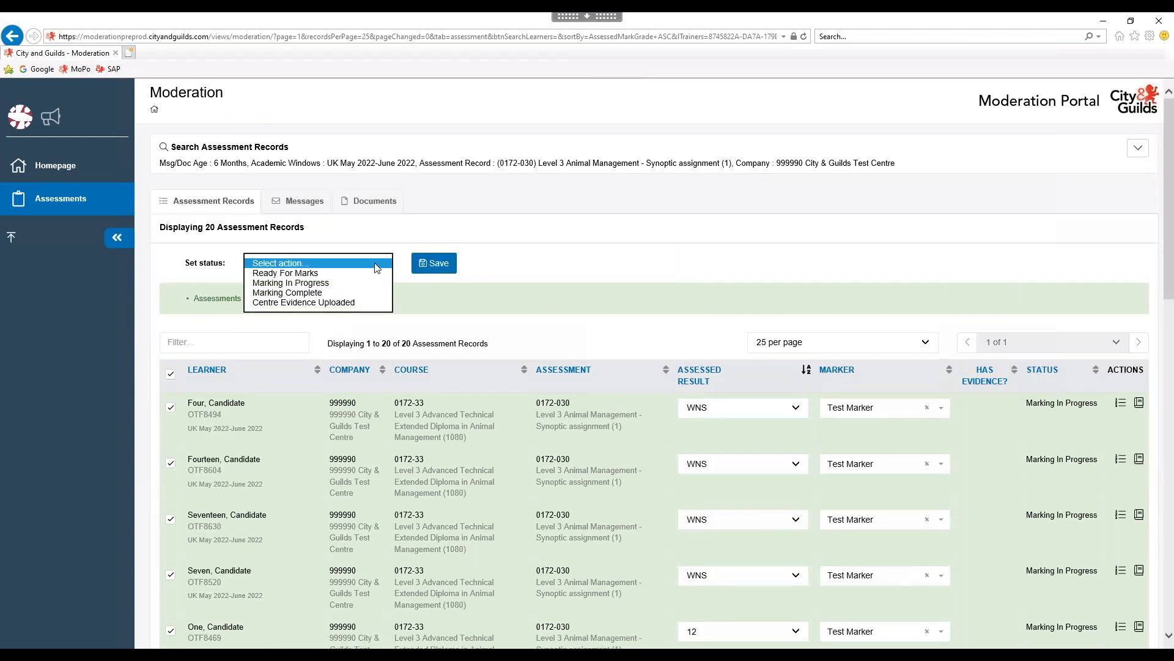
left_click(319, 300)
key("Up")
left_click(434, 263)
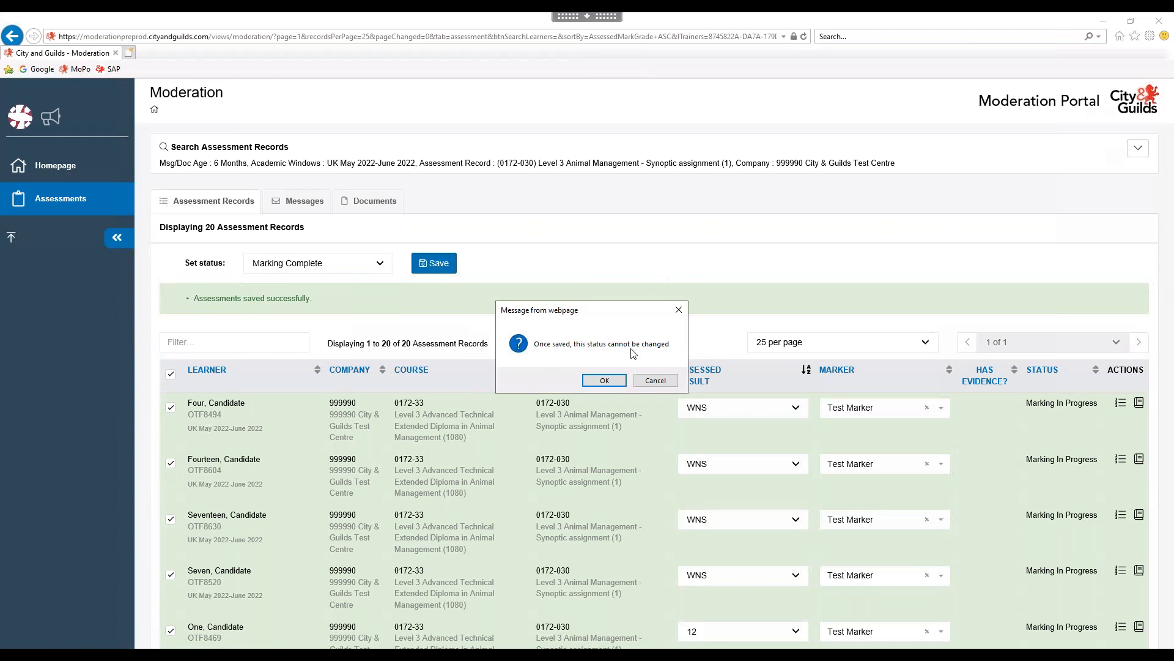
left_click(605, 380)
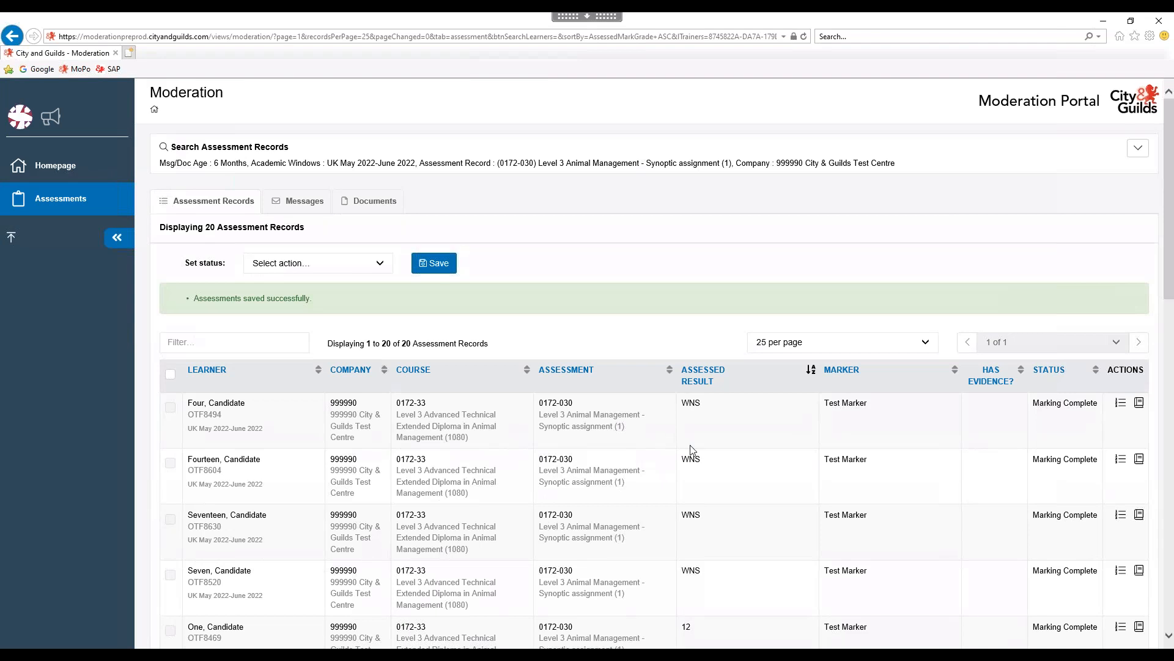
triple_click(842, 407)
left_click(878, 432)
Search for 0172-310 Exotic animal health and husbandry and load its learners.
left_click(1139, 149)
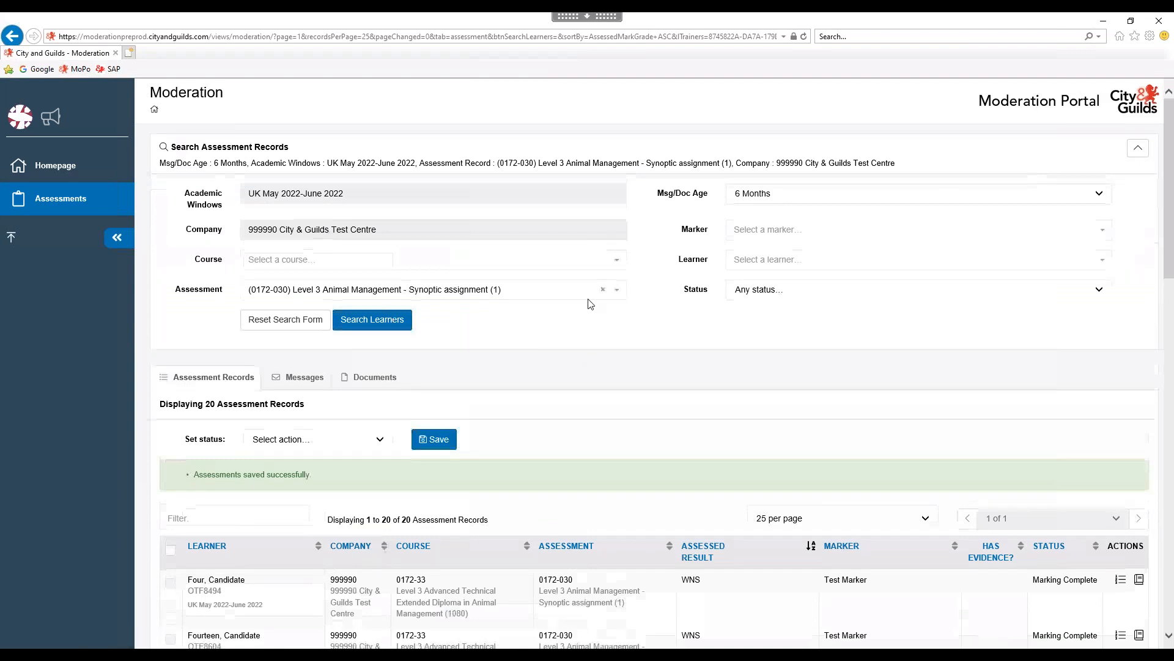
left_click(604, 291)
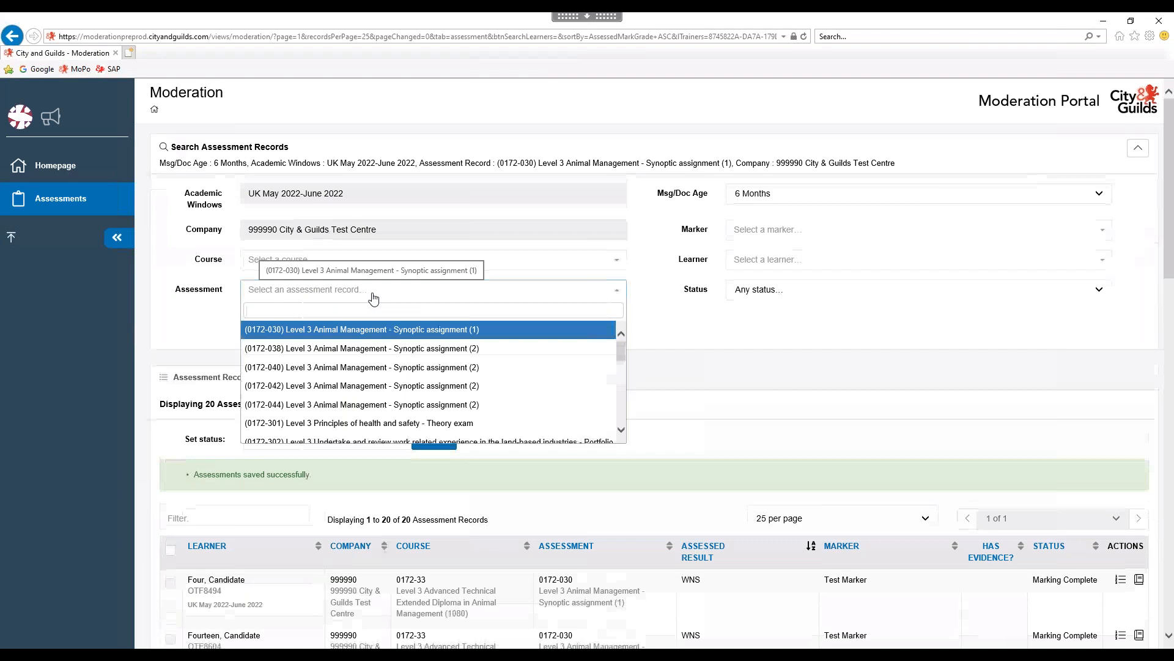
type("017")
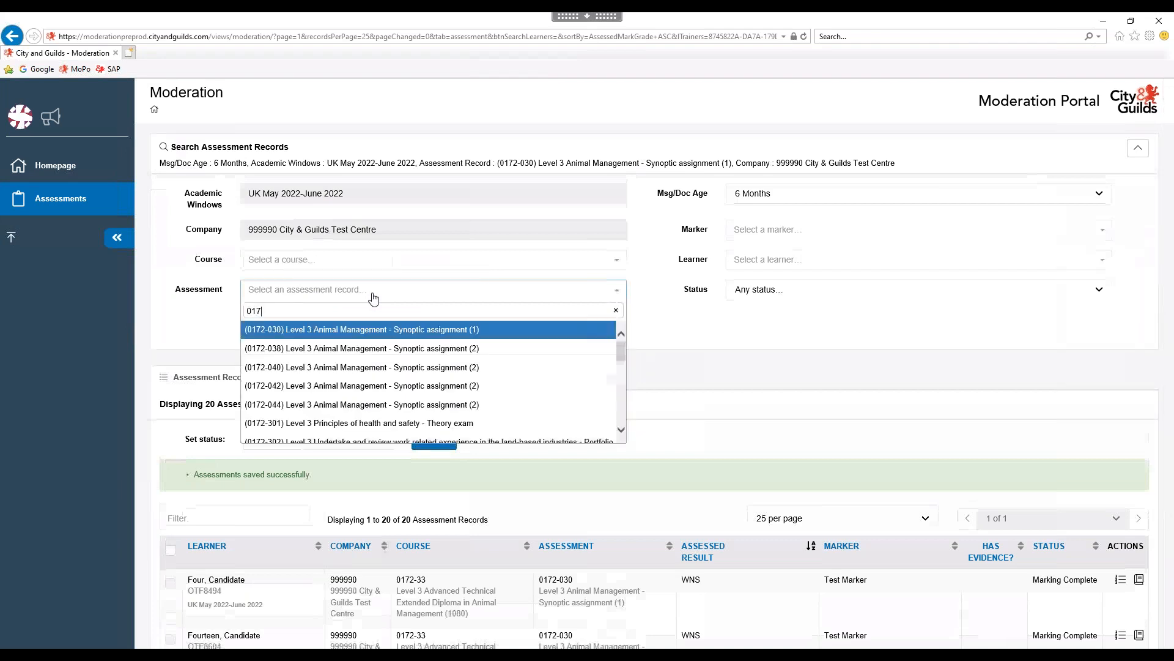
type("2-")
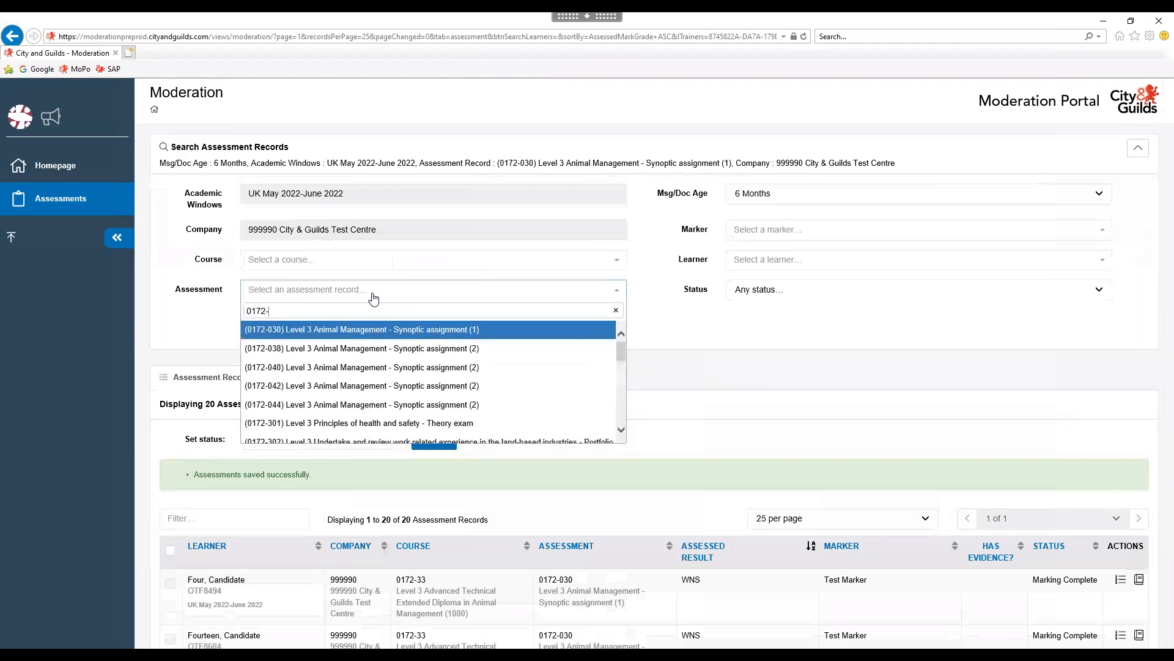
type("310")
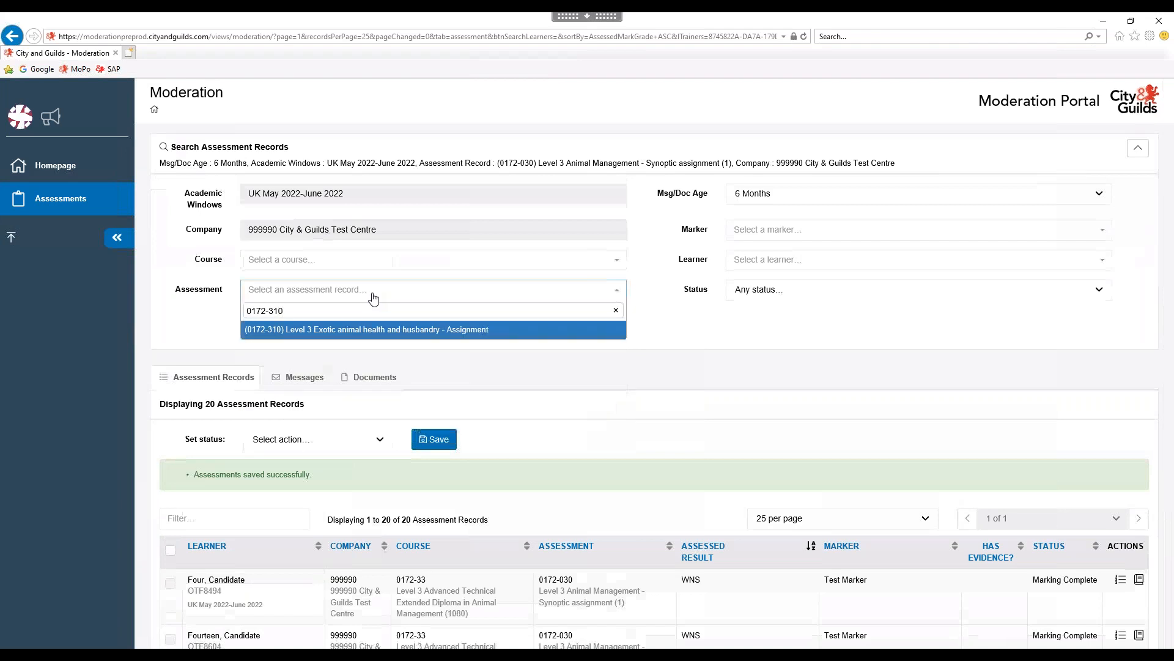
left_click(362, 334)
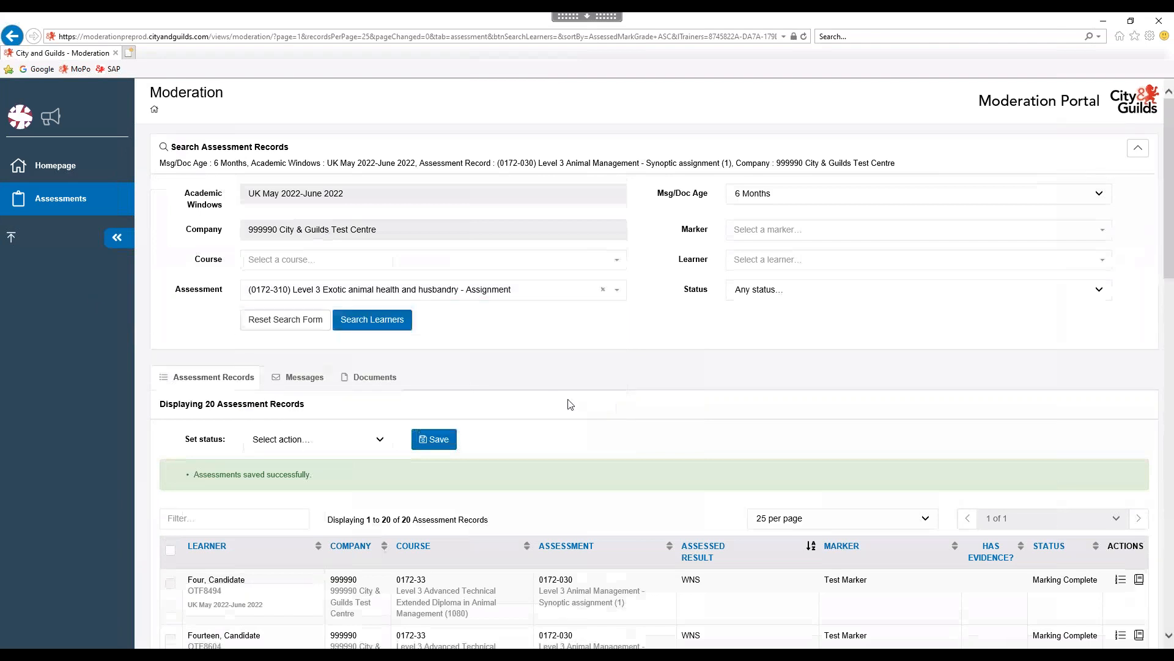
left_click(369, 320)
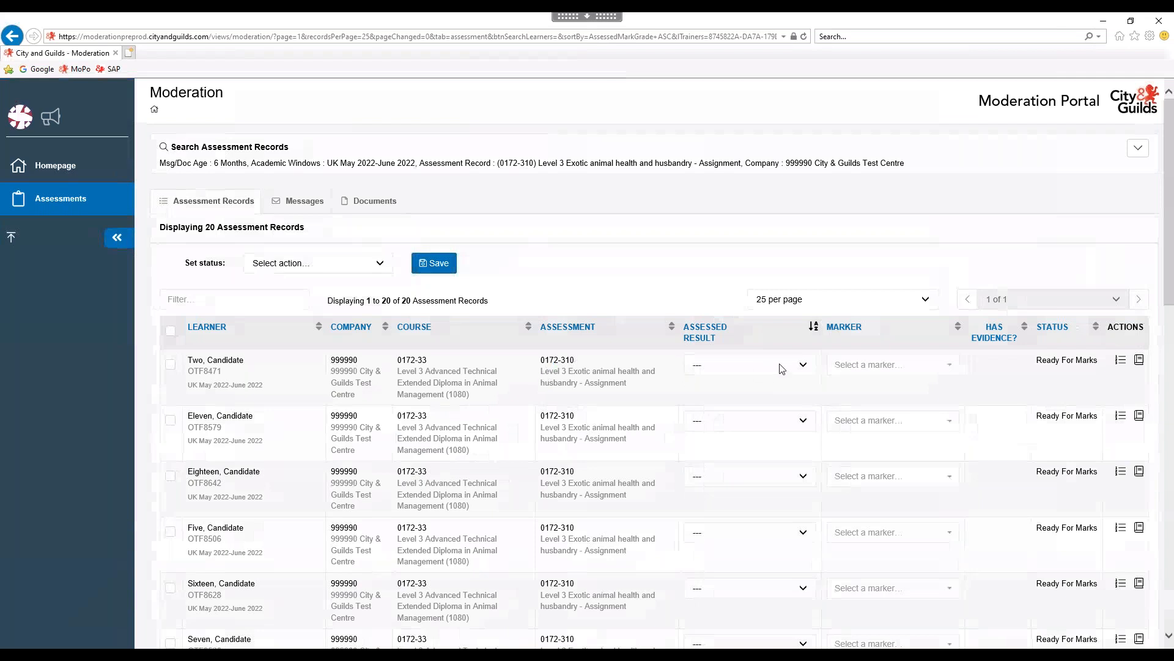
Grade learners Two, Eleven, Eighteen and Five as Pass, Merit, Distinction and WNS.
left_click(799, 366)
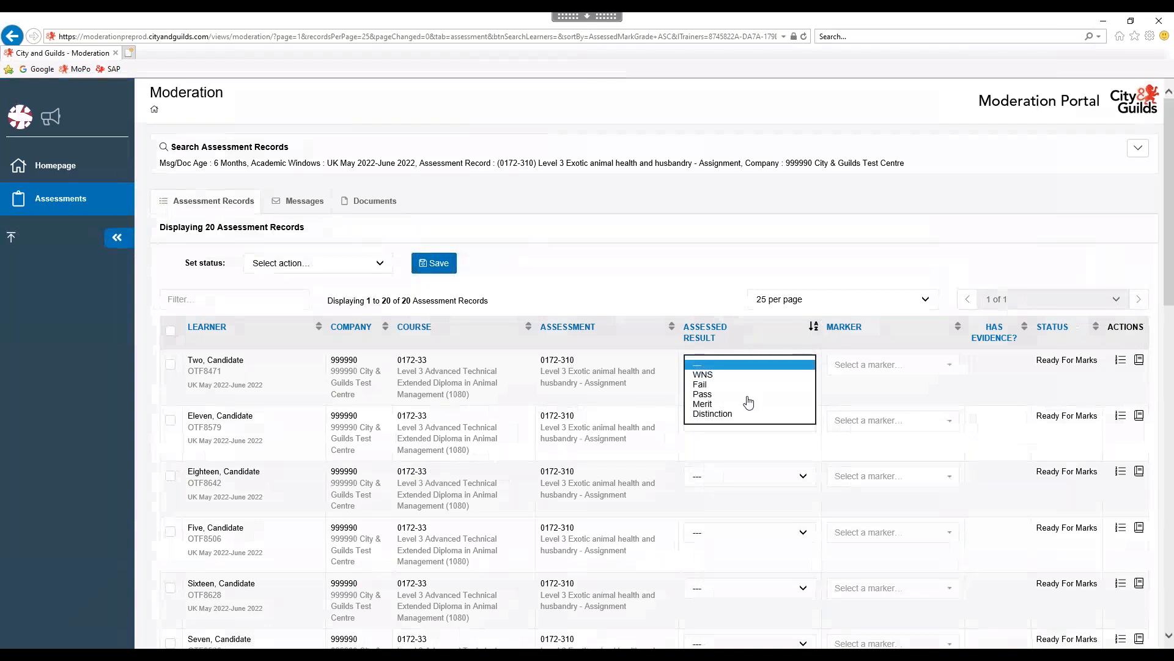
left_click(833, 362)
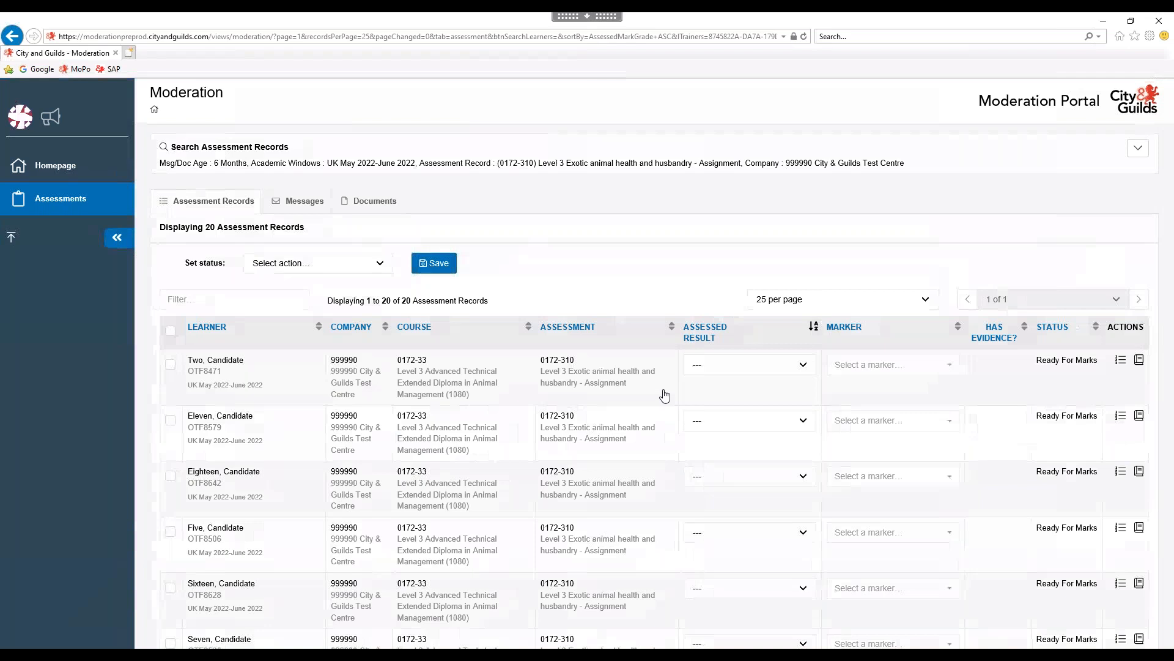
left_click(804, 365)
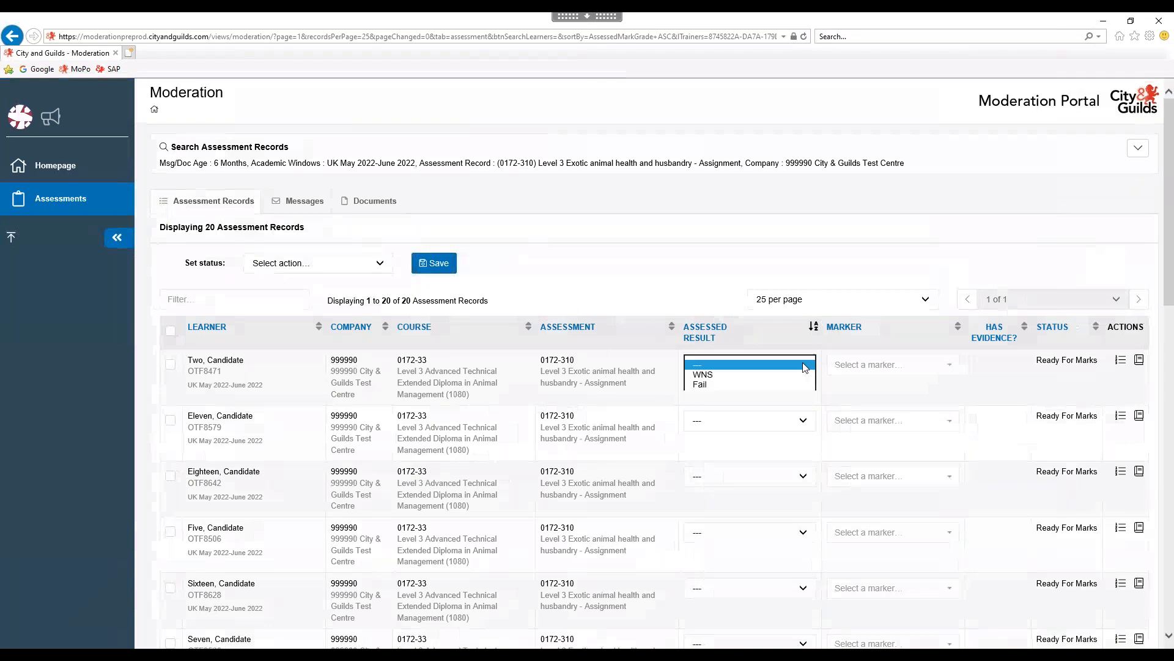
left_click(791, 433)
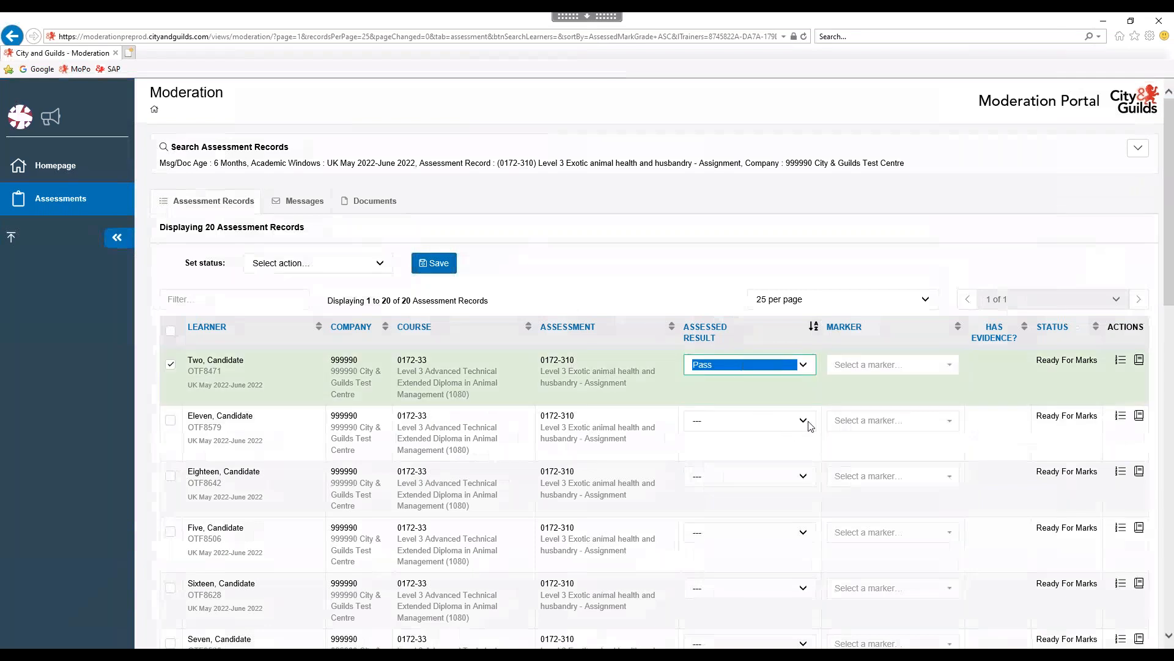
left_click(778, 422)
left_click(726, 462)
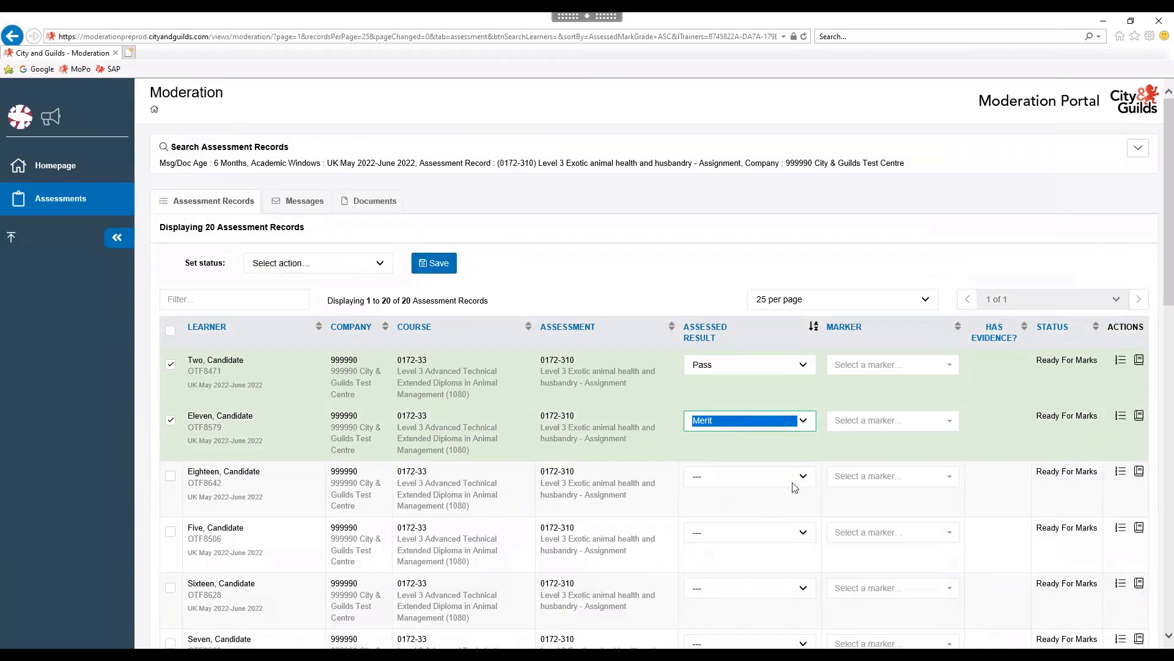
left_click(801, 477)
left_click(717, 528)
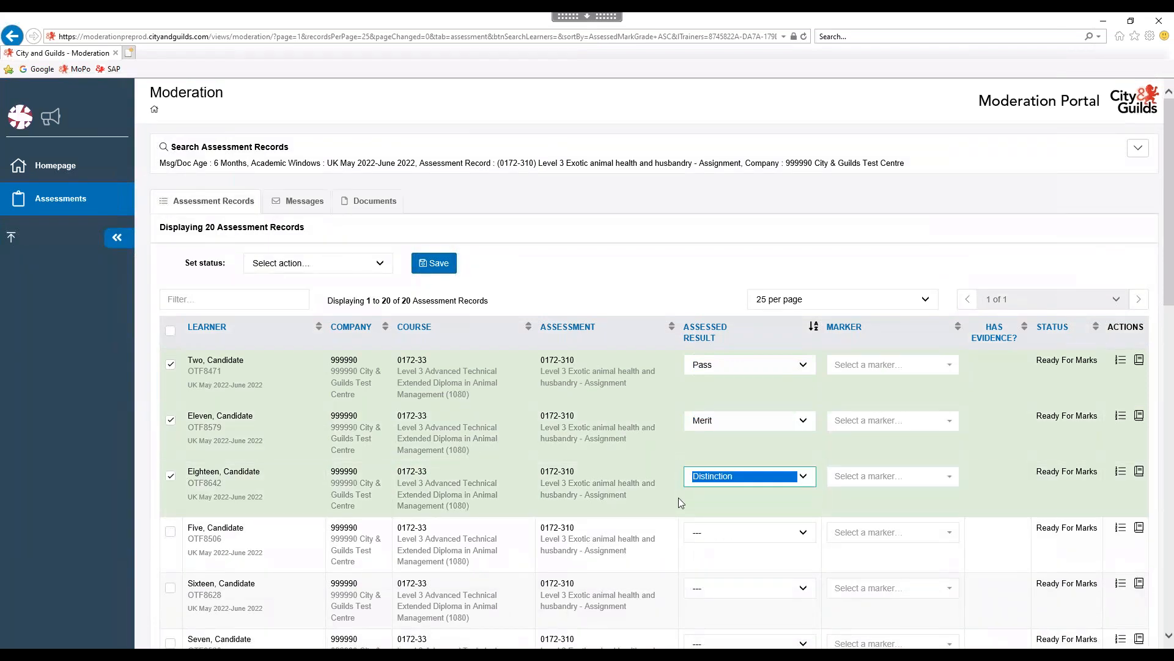
left_click(751, 532)
left_click(752, 544)
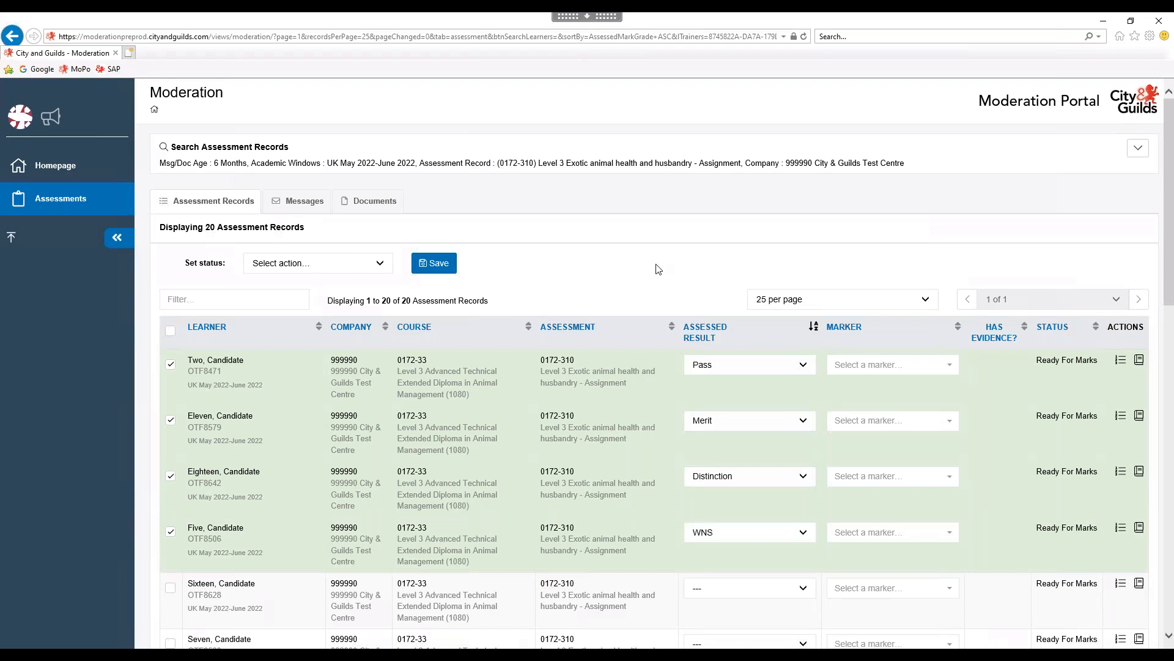
left_click(844, 367)
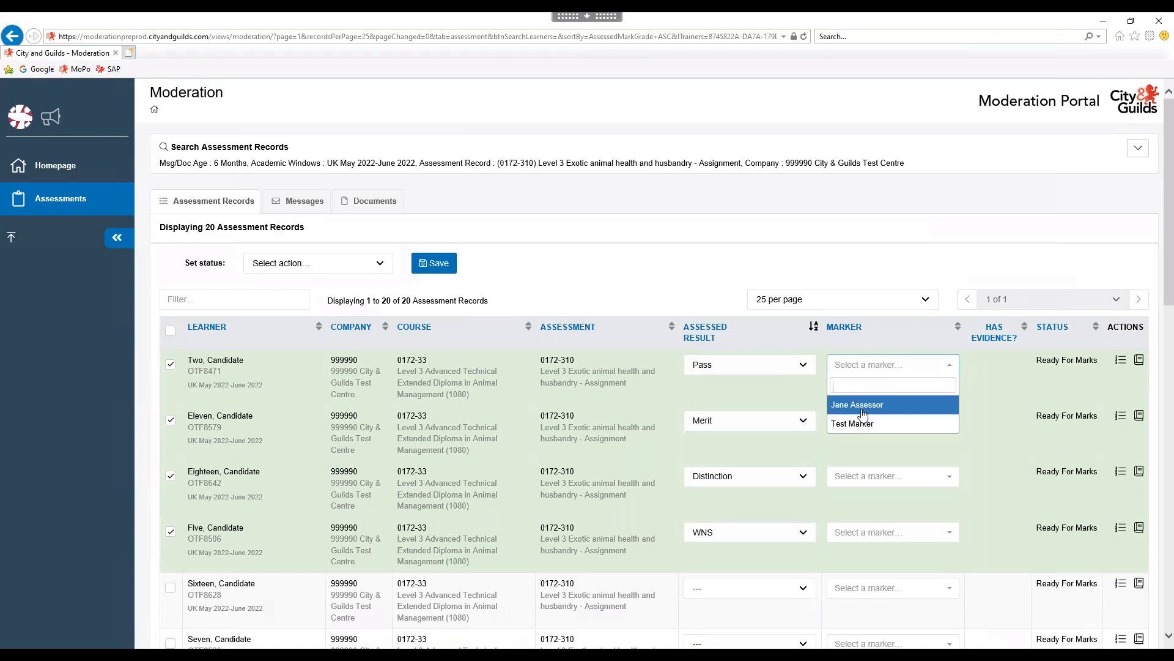
Assign markers to the Pass, Merit and Distinction learners, using Test Marker for the second and third.
key("Return")
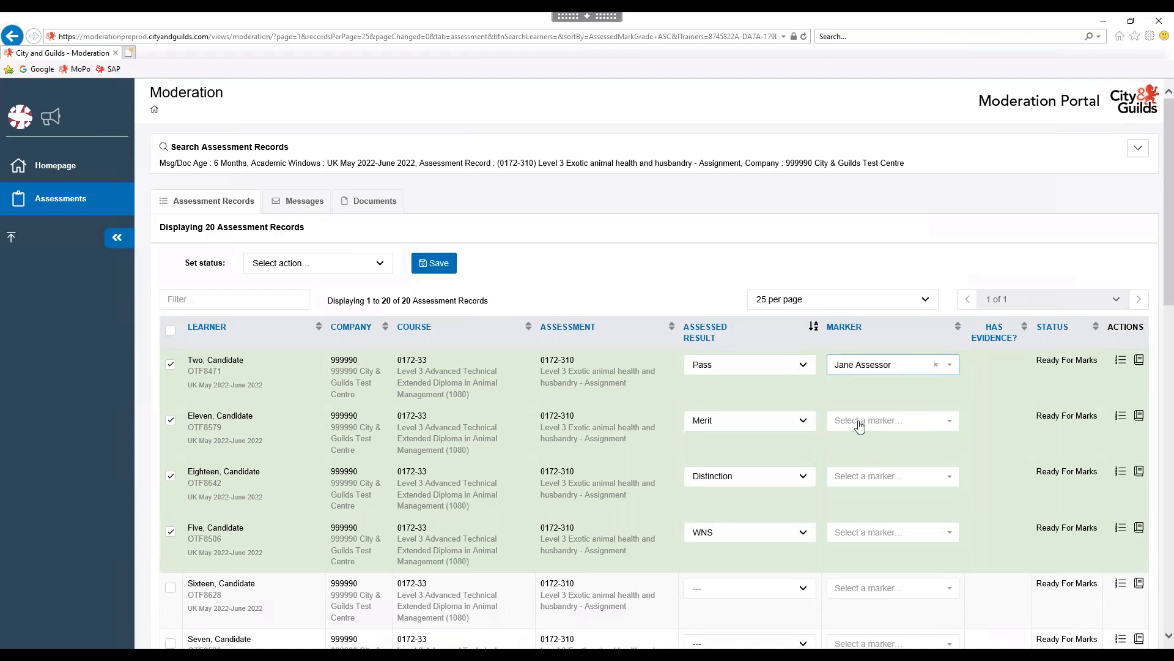
left_click(860, 427)
left_click(858, 477)
left_click(870, 486)
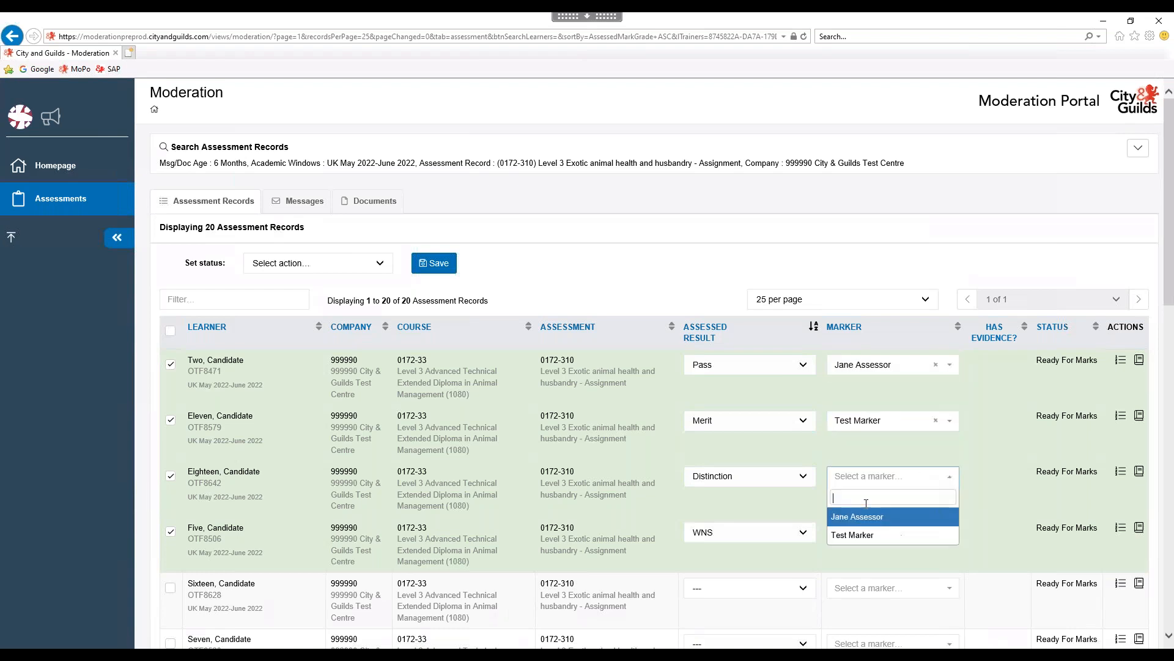
left_click(860, 535)
left_click(637, 270)
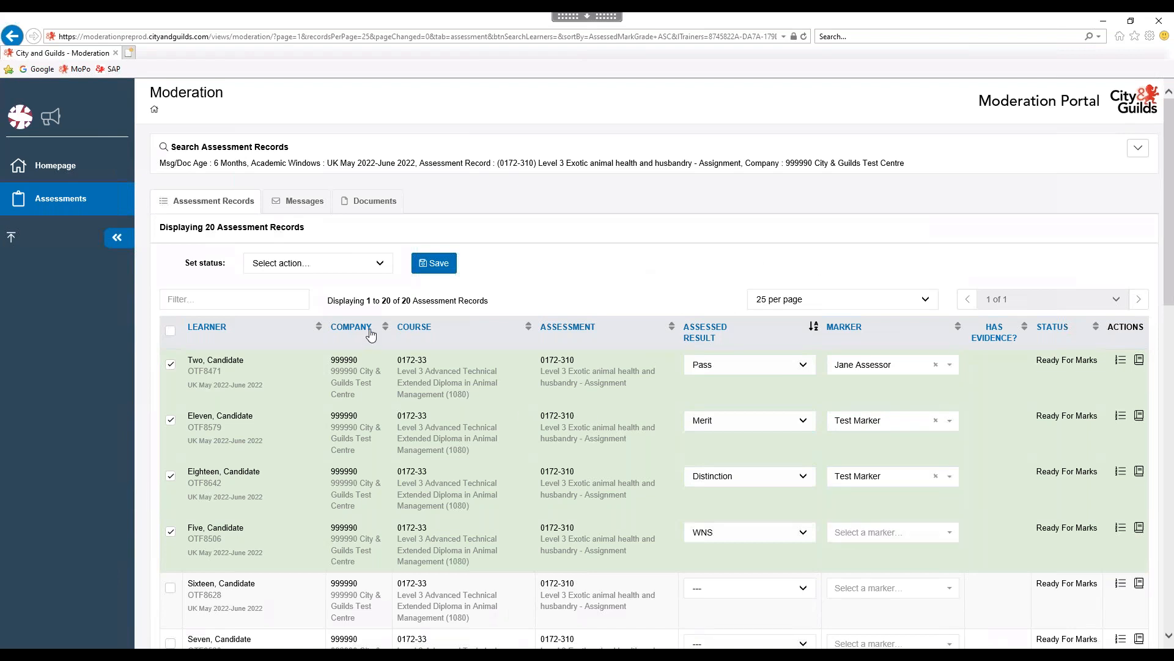
Set the bulk status to Marking In Progress and save the grades and markers.
left_click(378, 264)
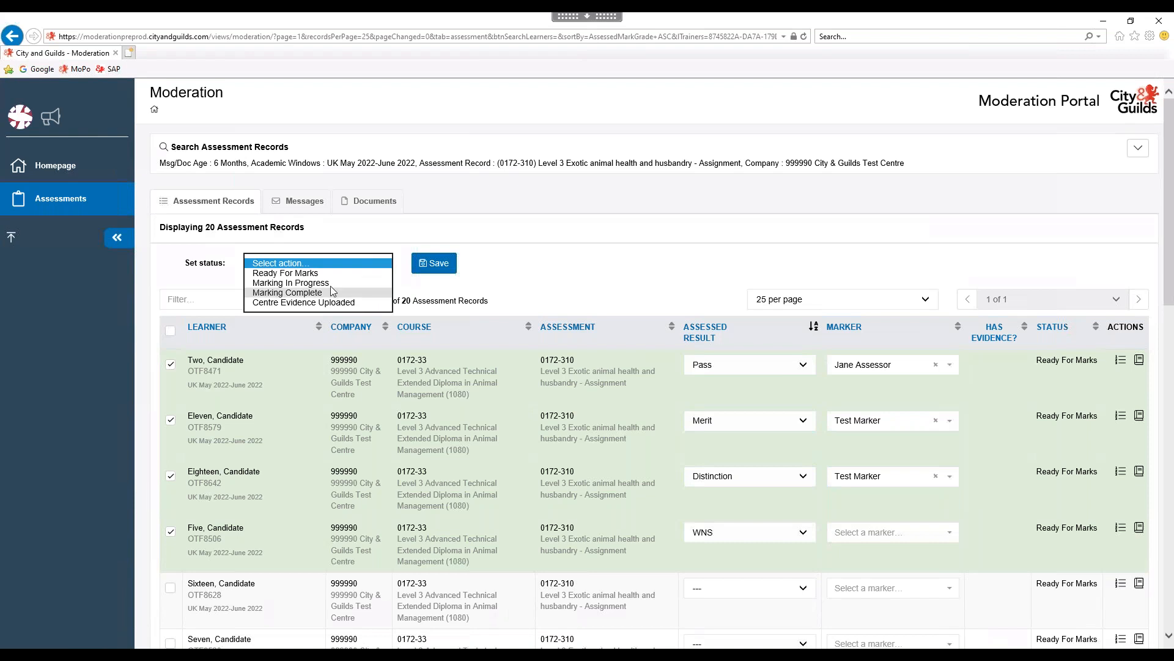
left_click(358, 282)
left_click(434, 264)
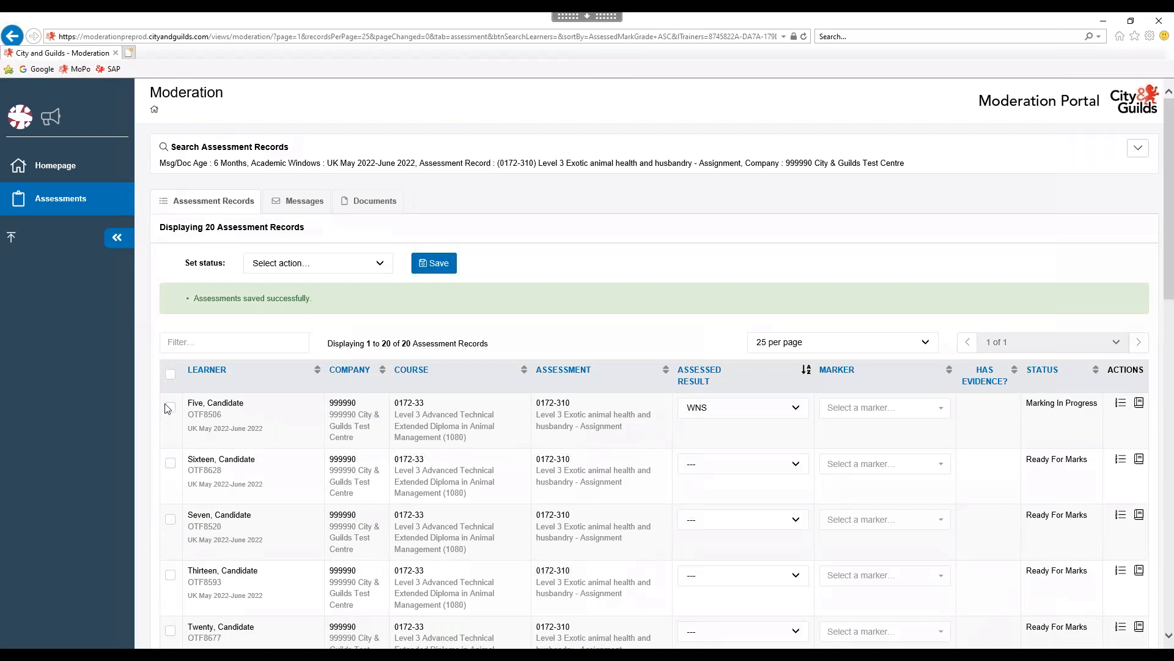
Select the WNS, Distinction, Merit and Pass learners' records.
left_click(171, 410)
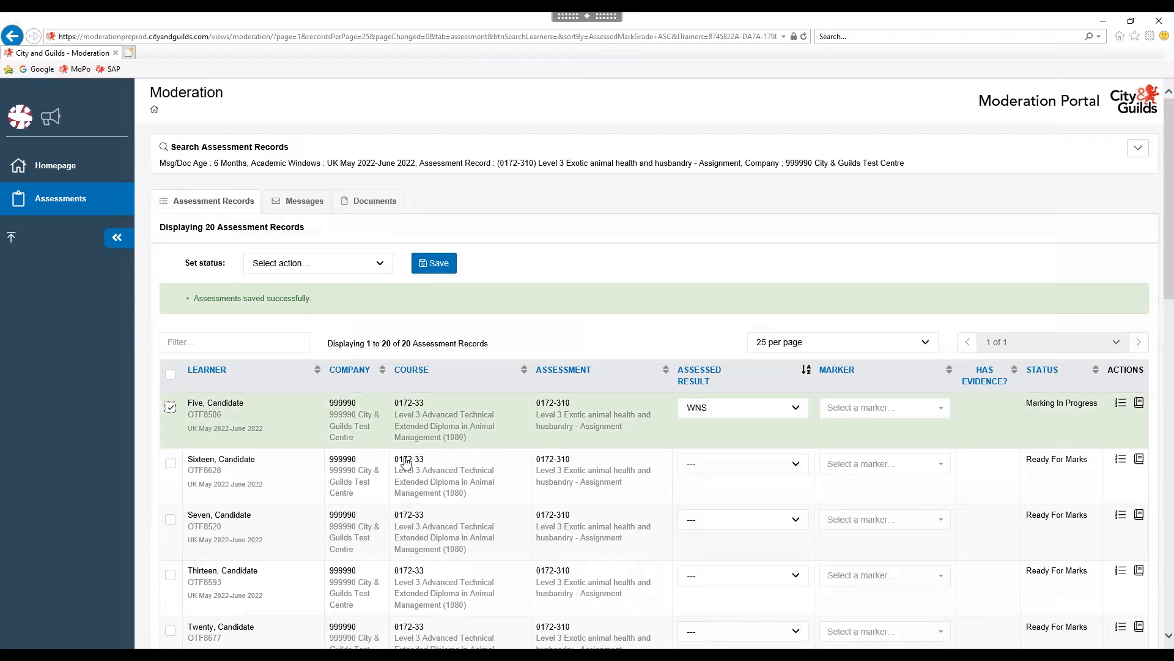
scroll(673, 504, "down", 4)
scroll(673, 504, "down", 7)
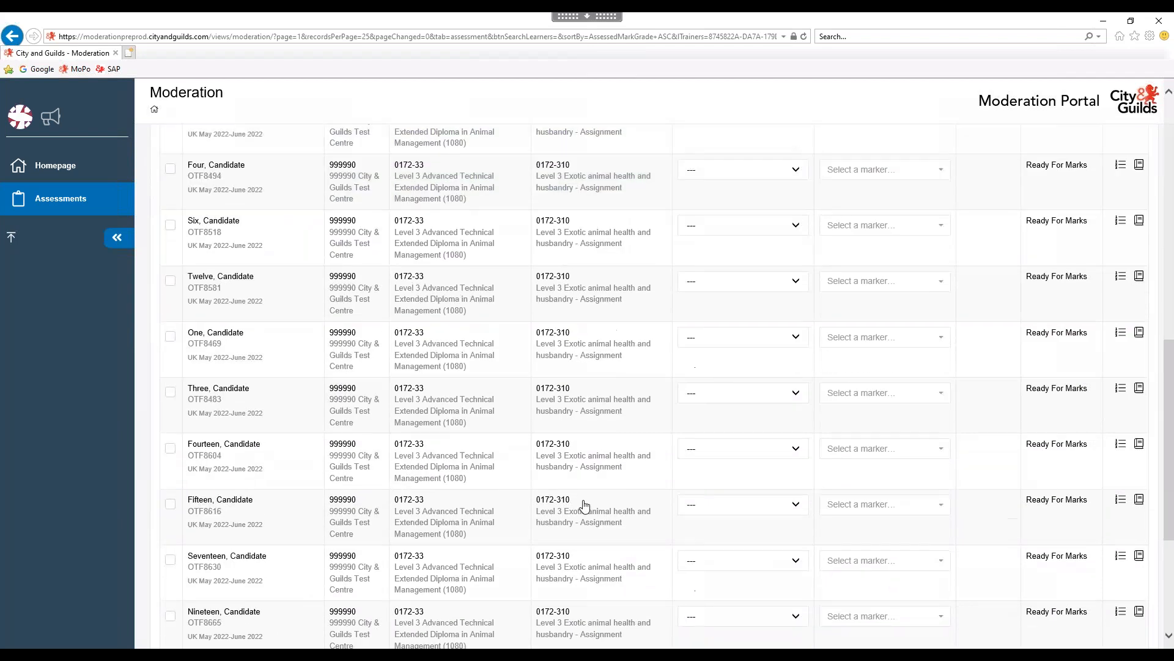
scroll(584, 505, "down", 4)
left_click(171, 422)
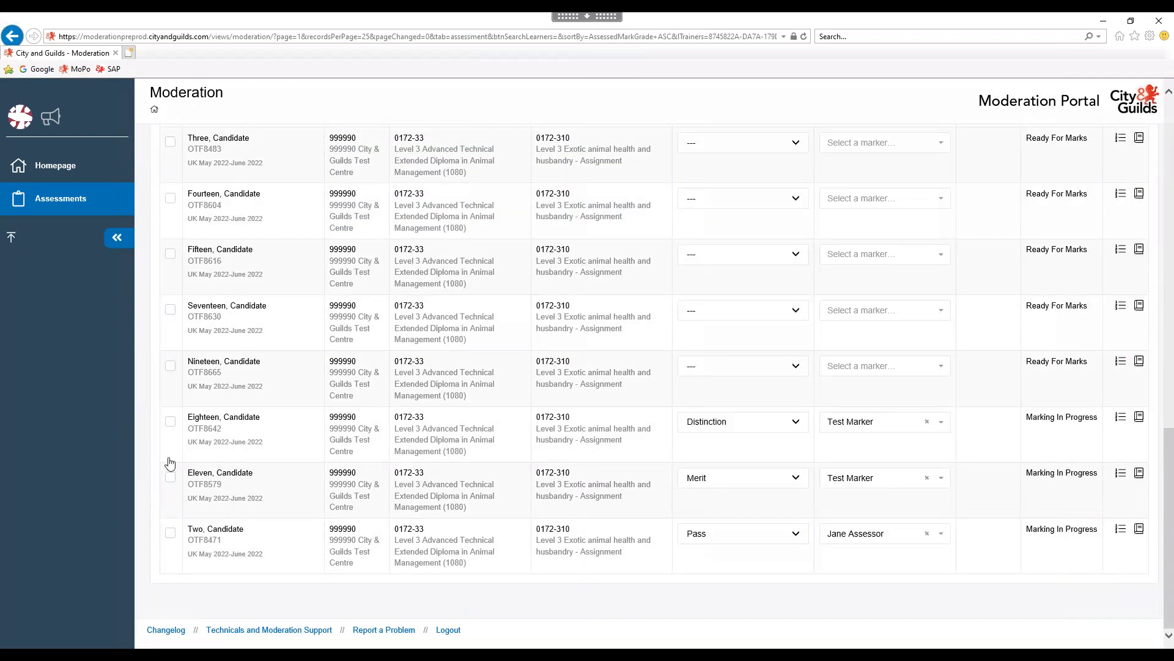
left_click(171, 484)
left_click(170, 533)
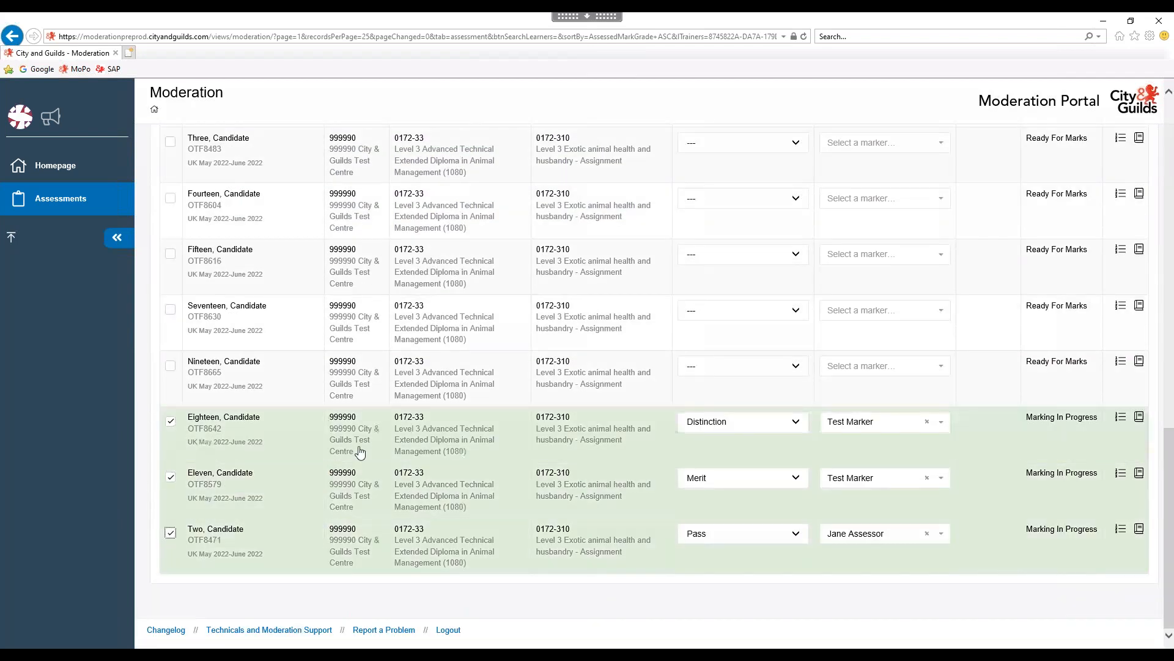
scroll(360, 453, "up", 1)
scroll(360, 453, "up", 10)
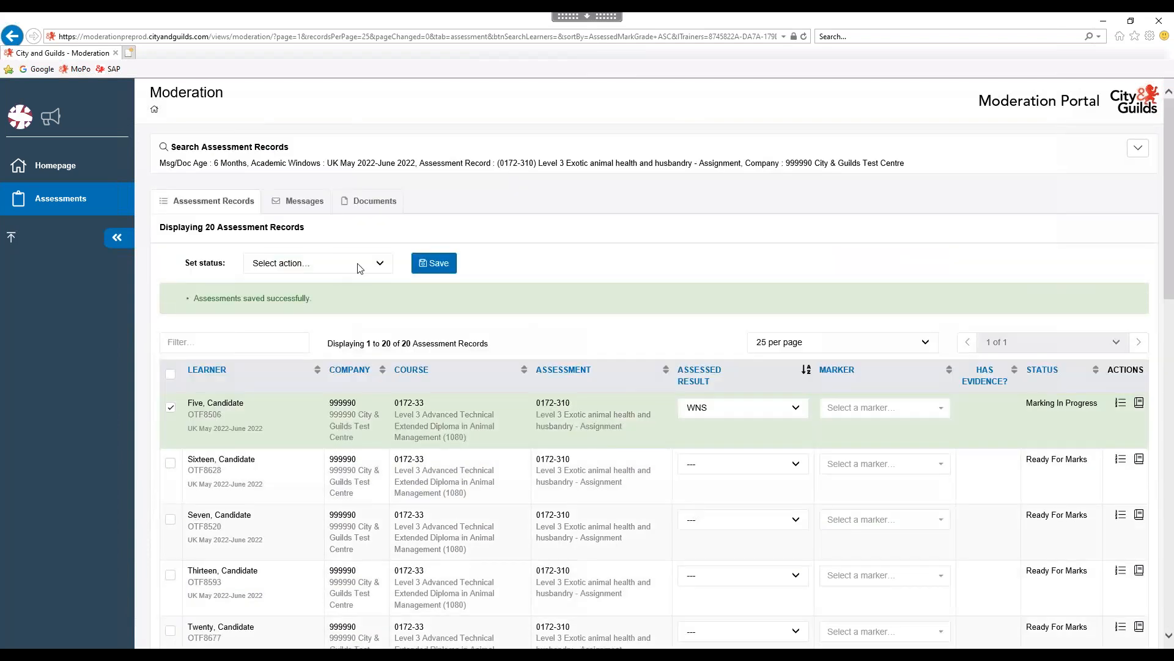
Save the selected records as Marking Complete and confirm the prompt.
left_click(384, 270)
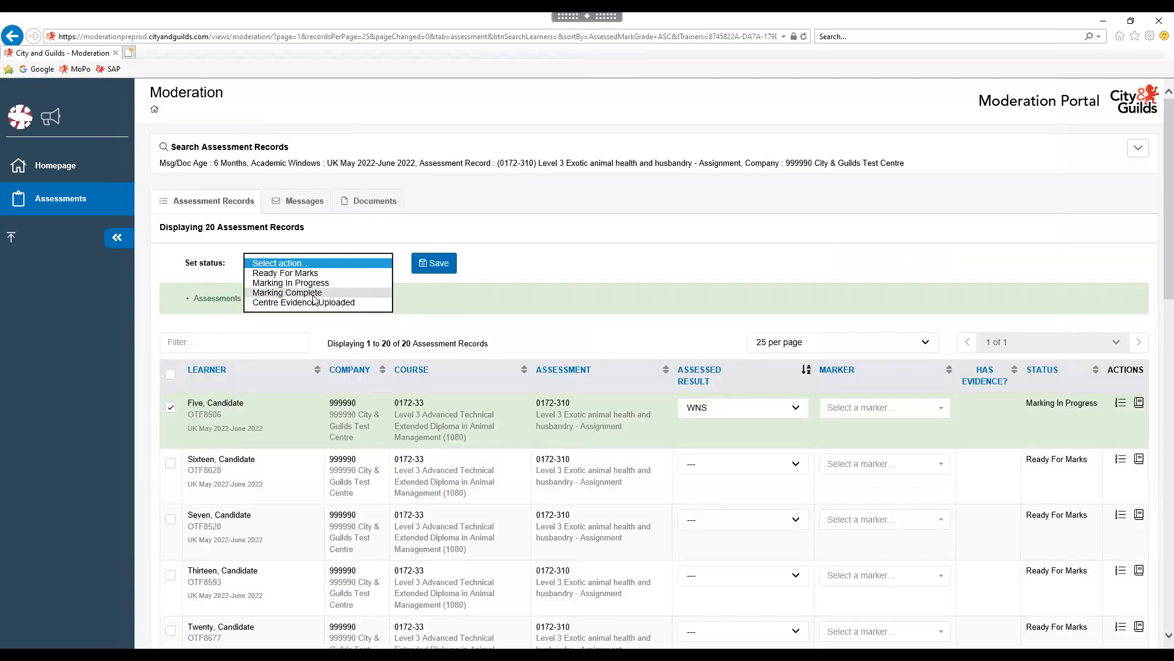
left_click(342, 293)
left_click(440, 265)
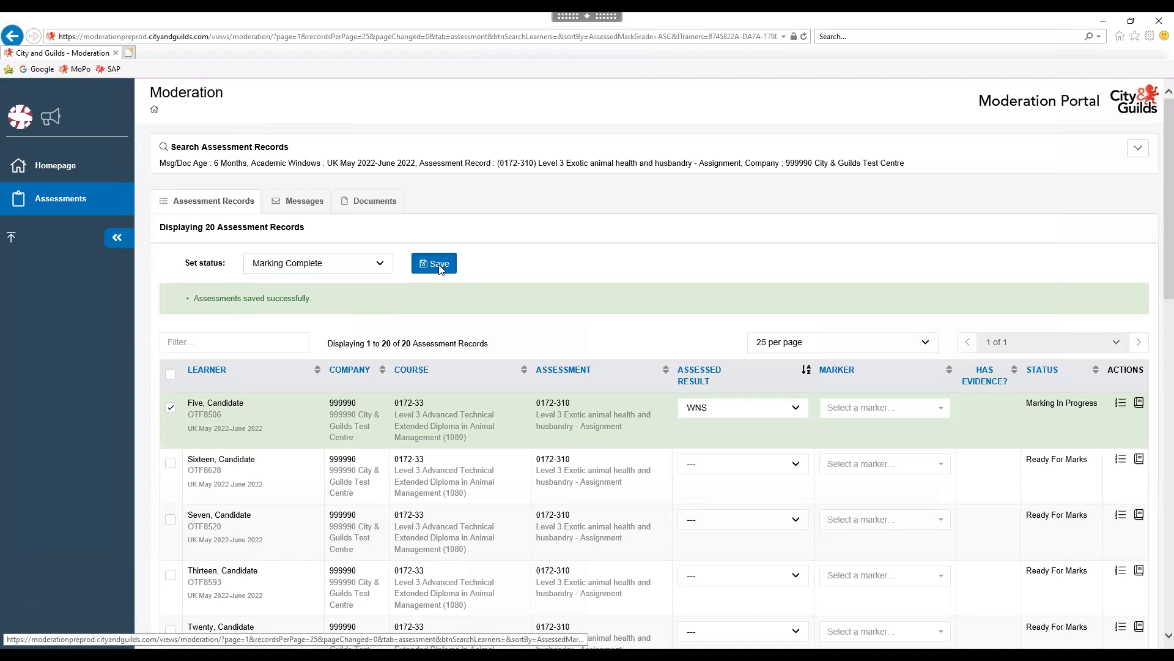
left_click(604, 381)
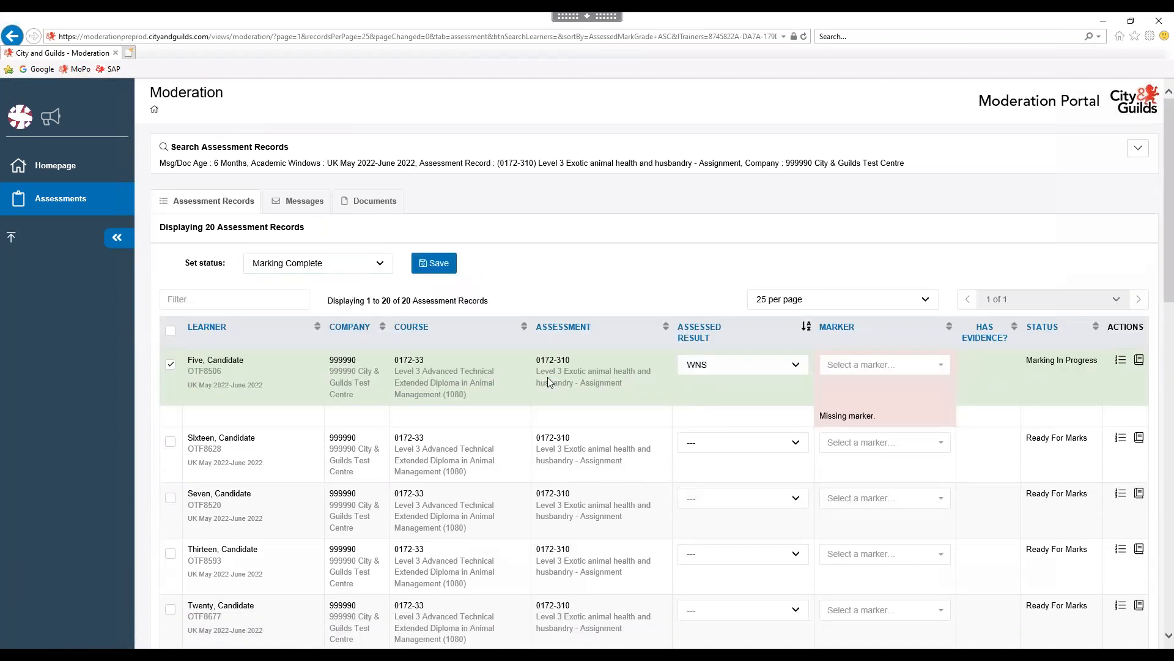
Assign Test Marker to the WNS learner and save the record as Marking Complete.
left_click(896, 366)
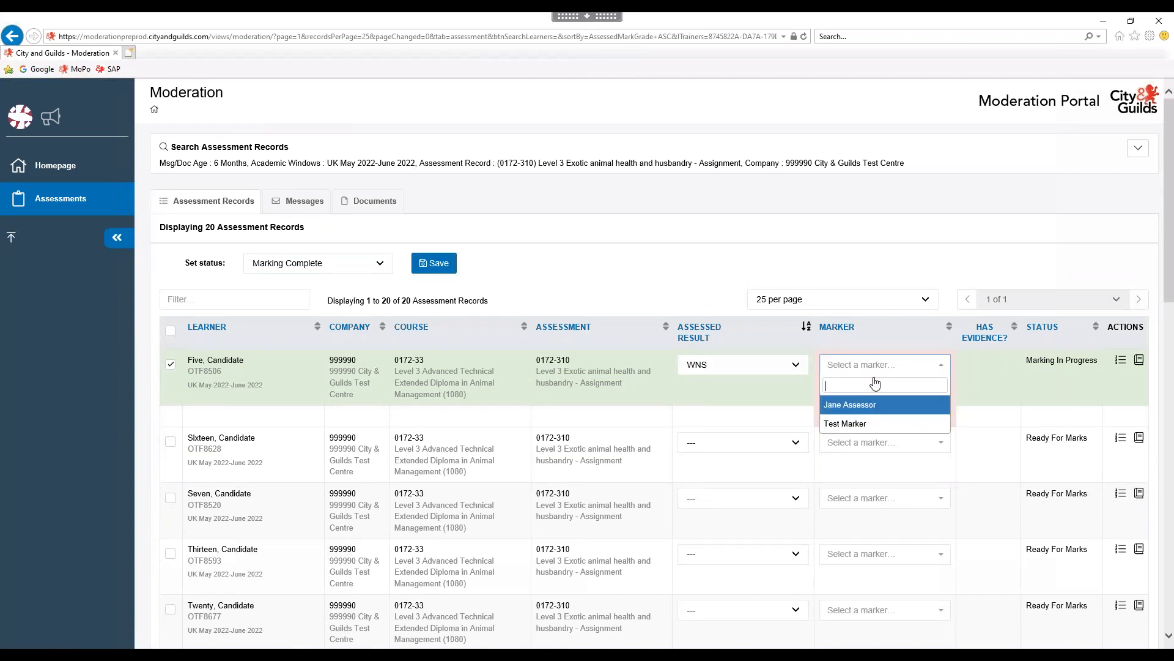
left_click(846, 421)
left_click(441, 267)
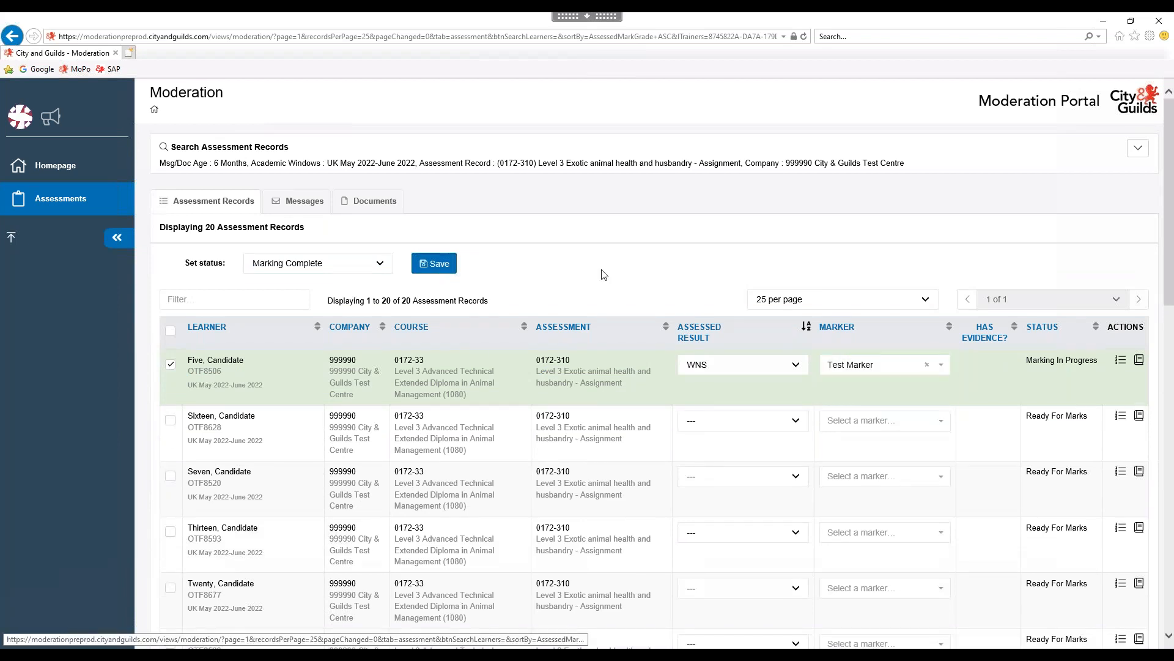
left_click(602, 379)
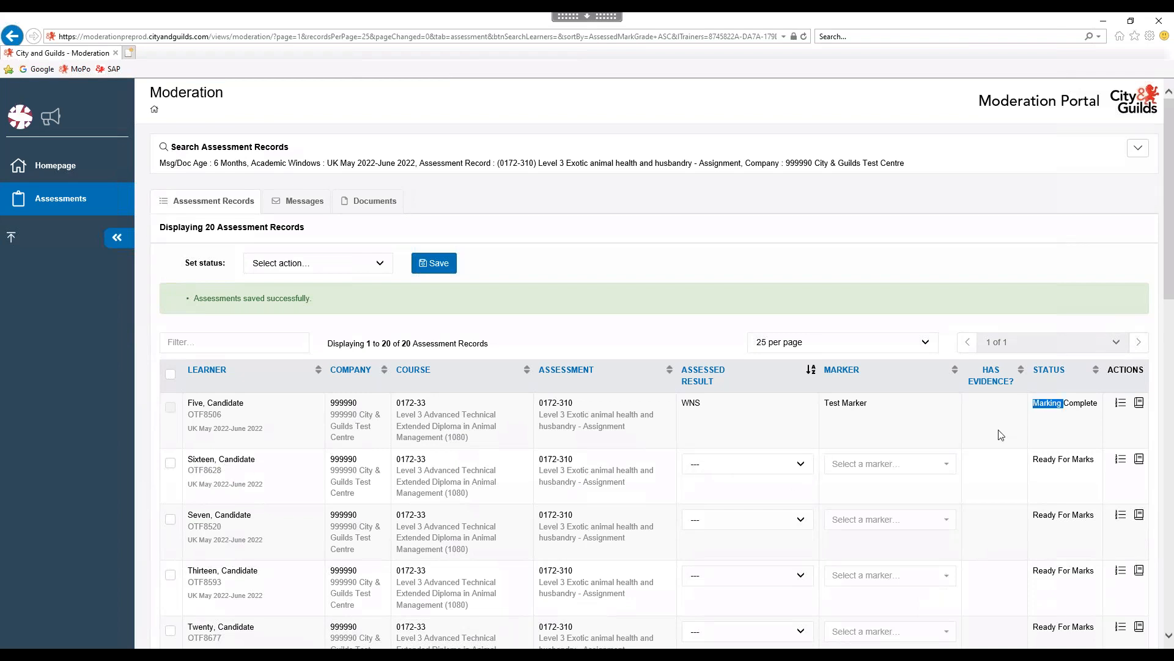
Check the next learner's grade options without changing them, then expand the search form.
left_click(801, 466)
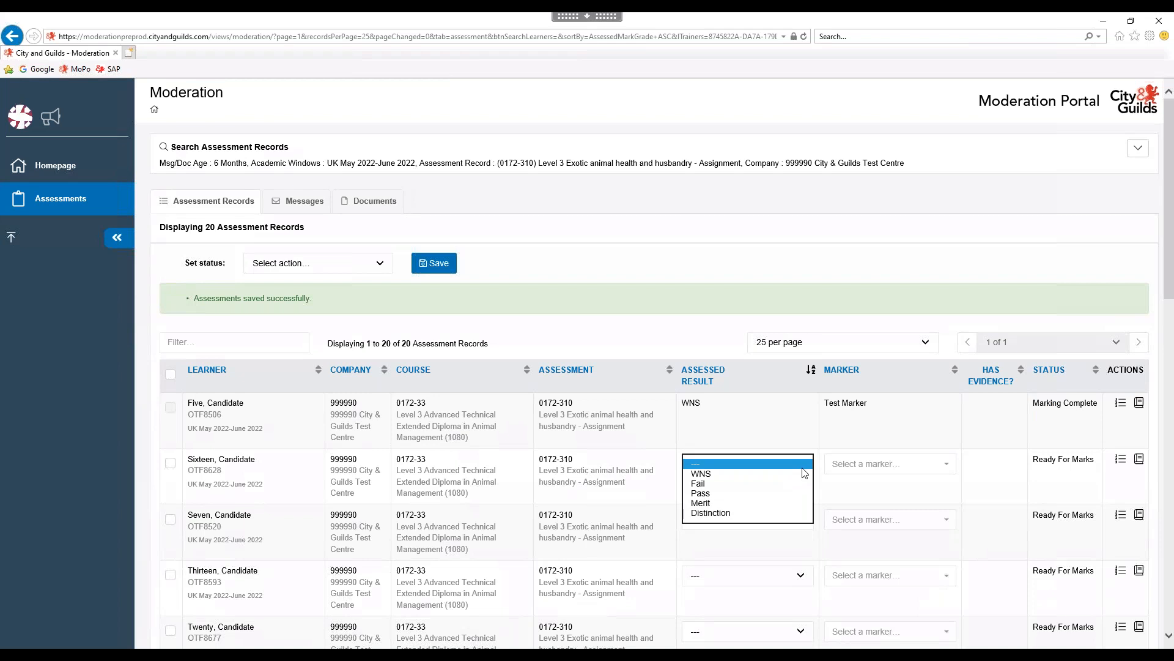
left_click(852, 442)
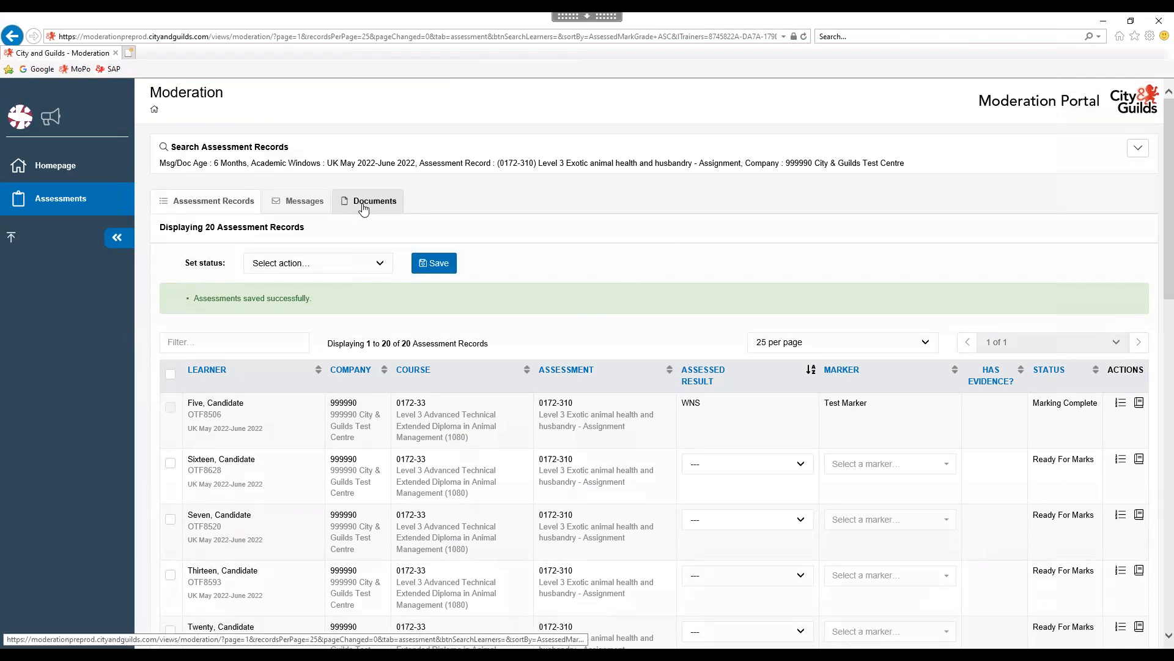
left_click(1140, 151)
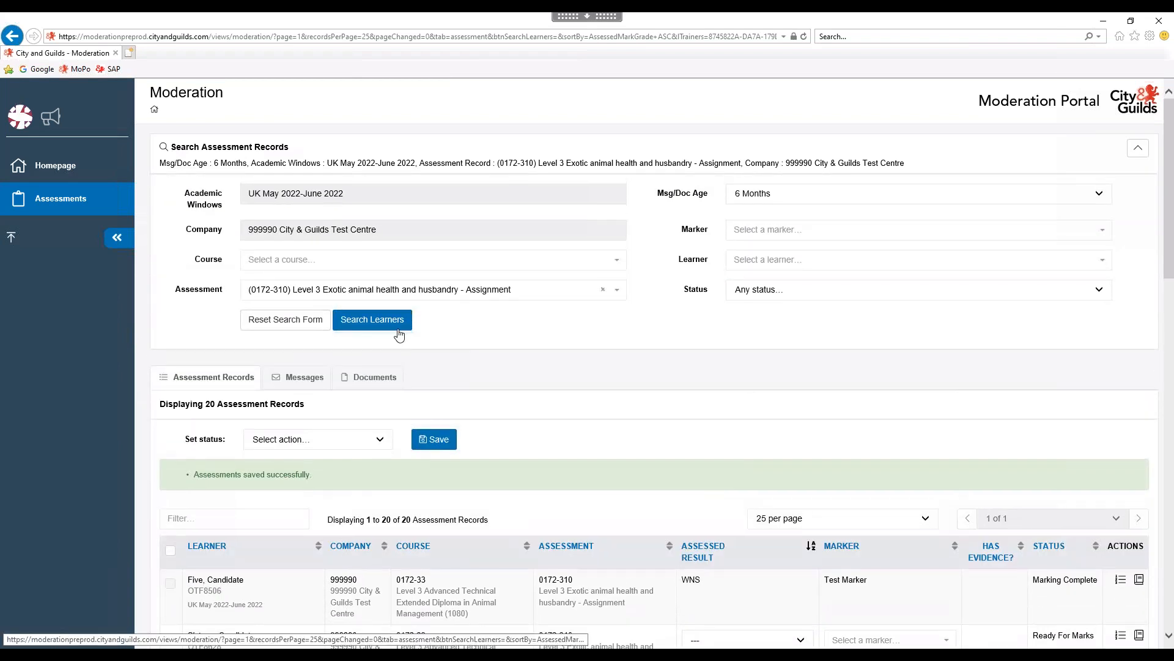
Reset the search, list learners for 0172-030 Synoptic assignment (1), and view its documents.
left_click(276, 330)
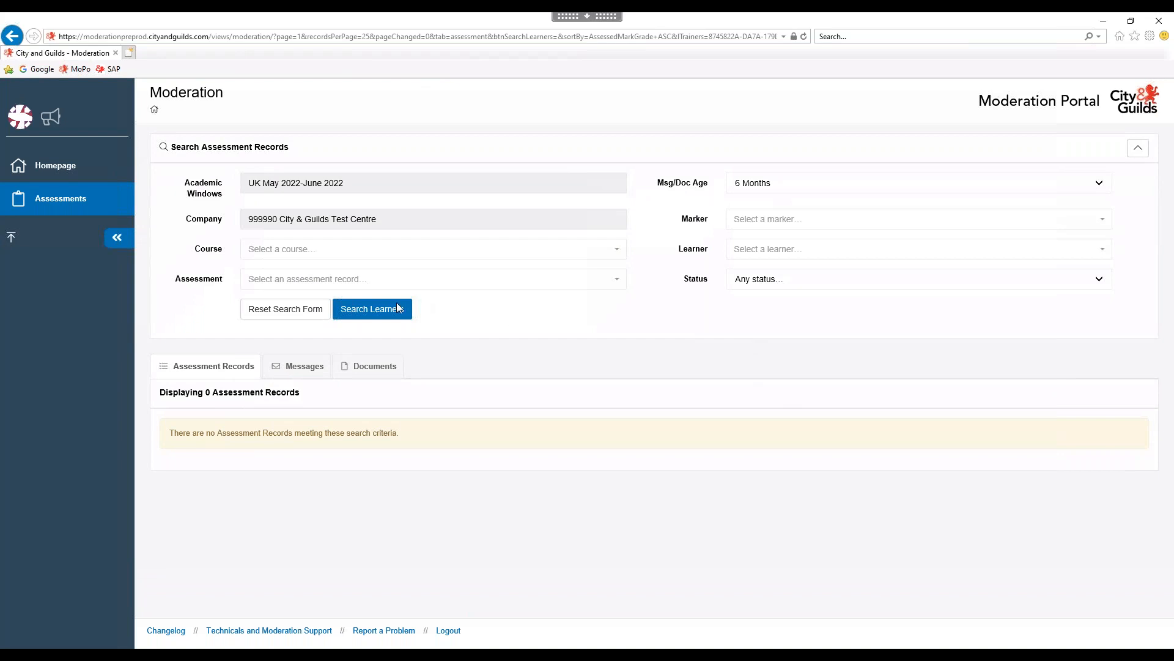
left_click(338, 280)
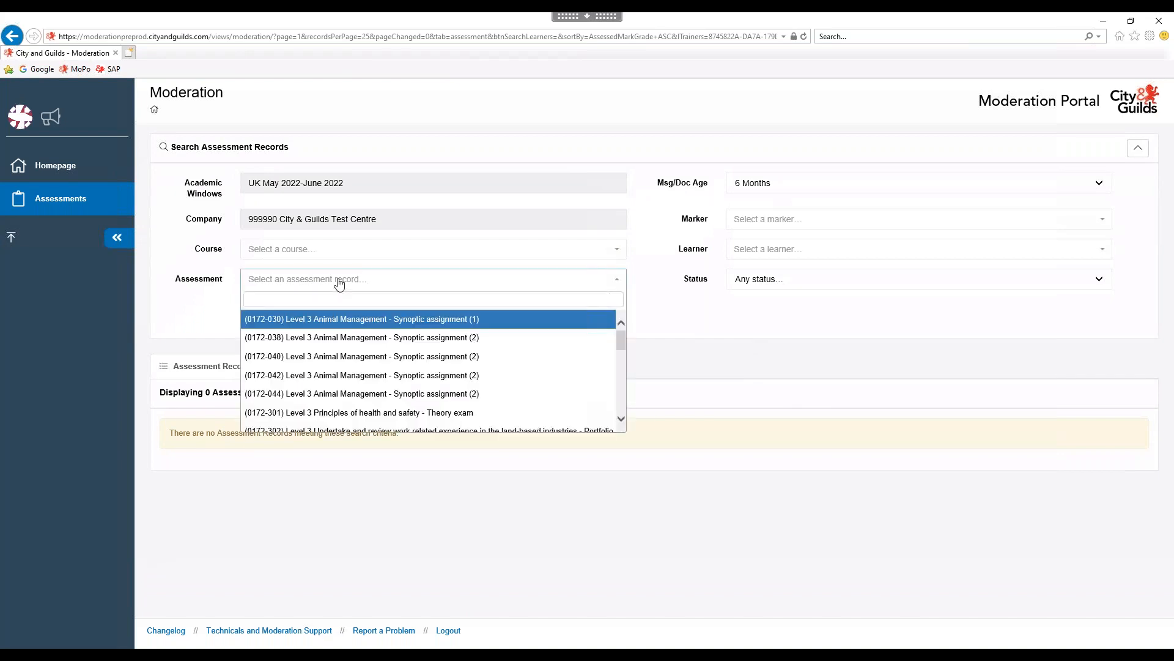
left_click(327, 325)
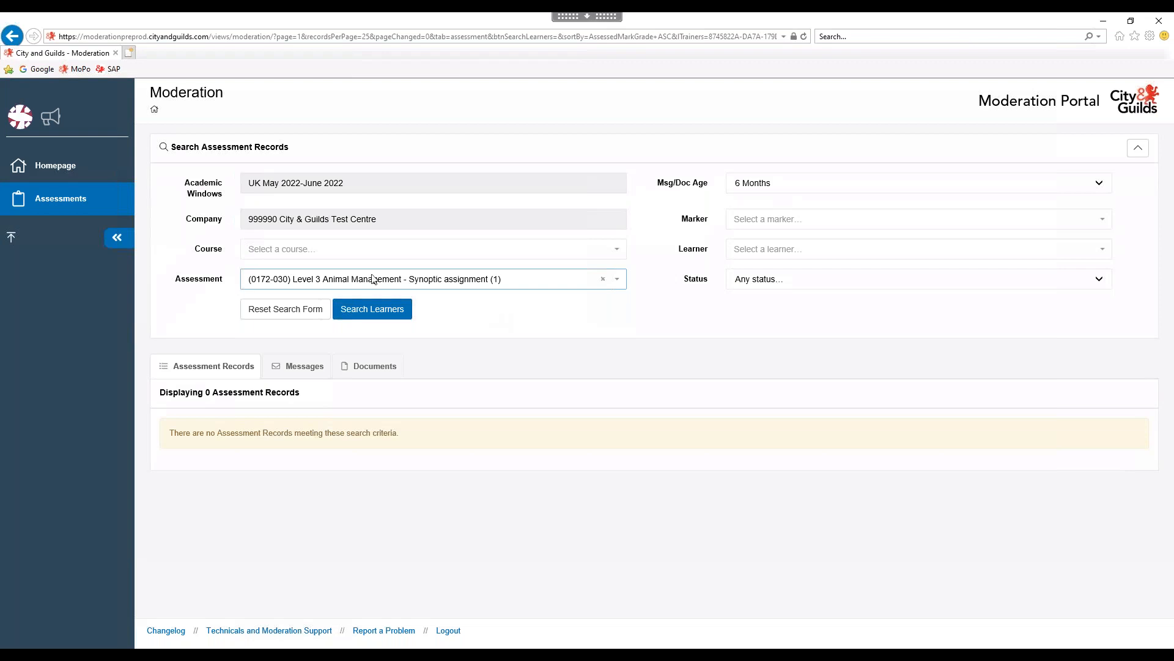
left_click(369, 309)
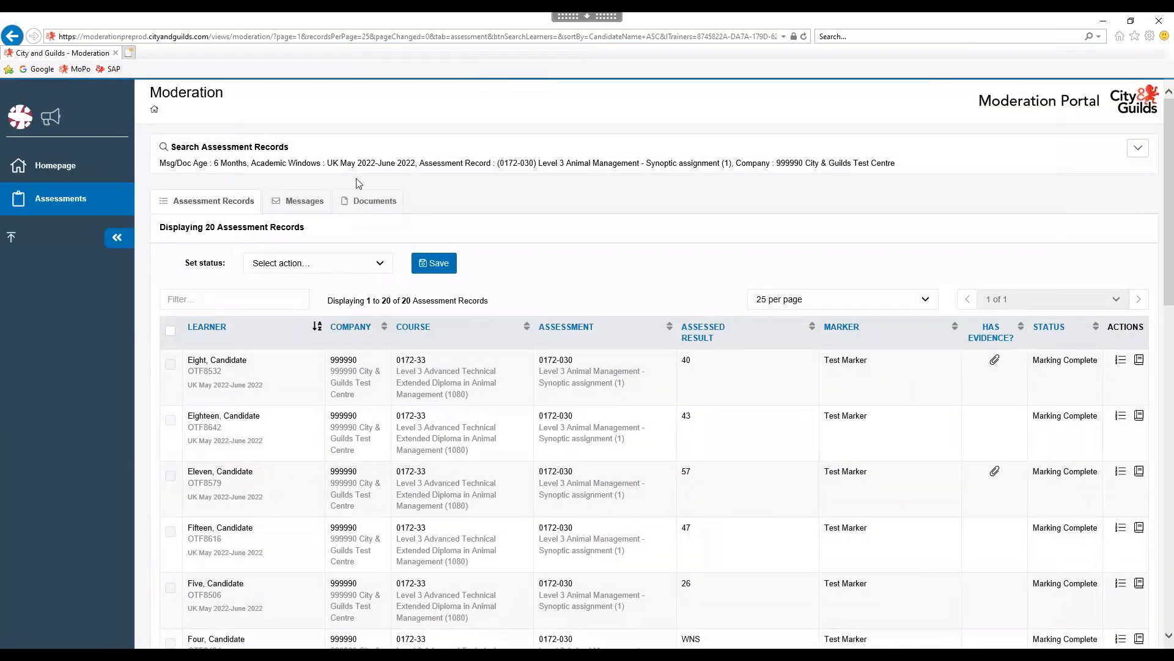
left_click(368, 208)
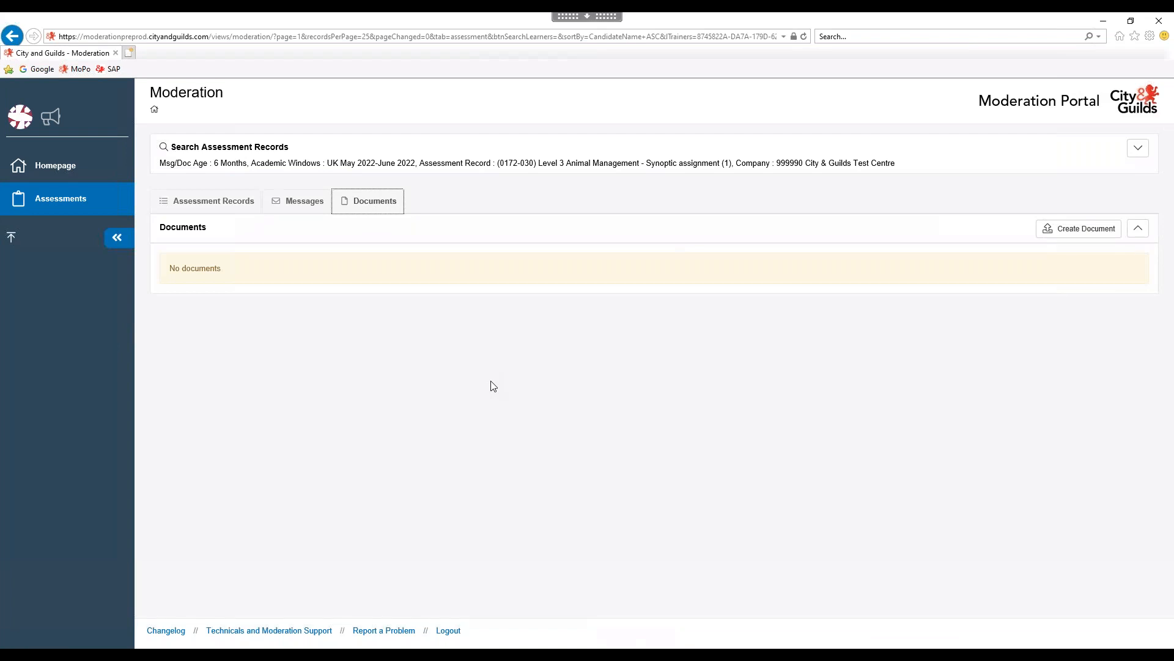
Create a new cohort document with content 'Centre standardisation form', fixing the typo.
left_click(1071, 230)
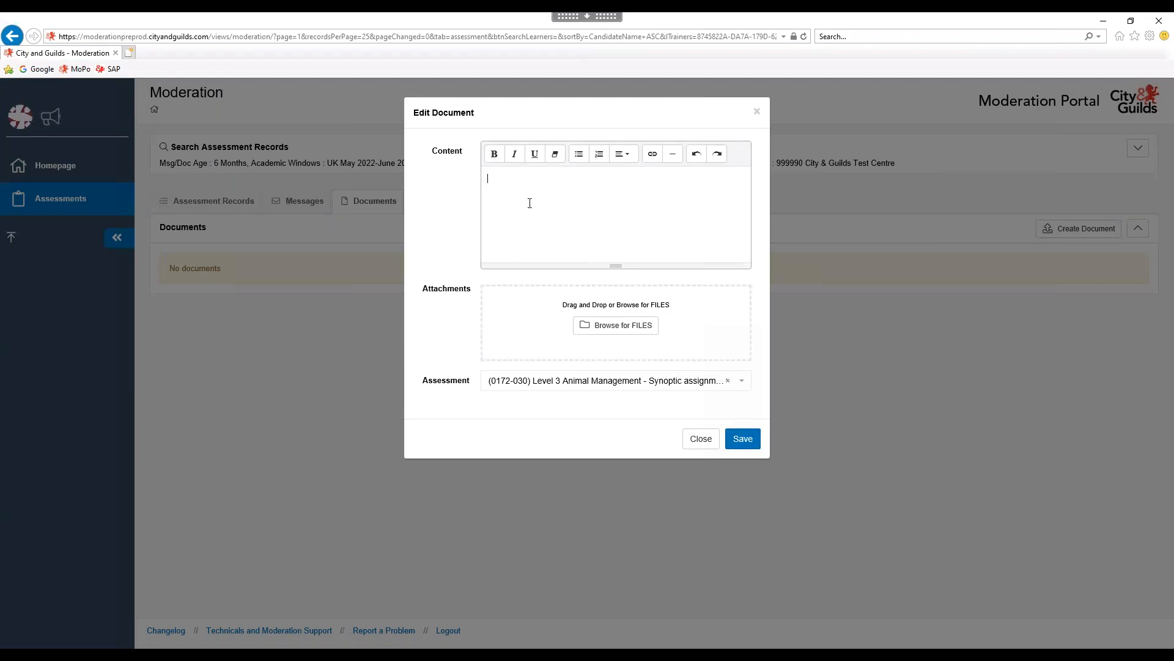
type("tanddardisation form")
left_click(533, 177)
key("BackSpace")
Attach '0172-33 030 Centre Standardisation Declaration' from the Cohort Evidence folder and save the document.
left_click(607, 330)
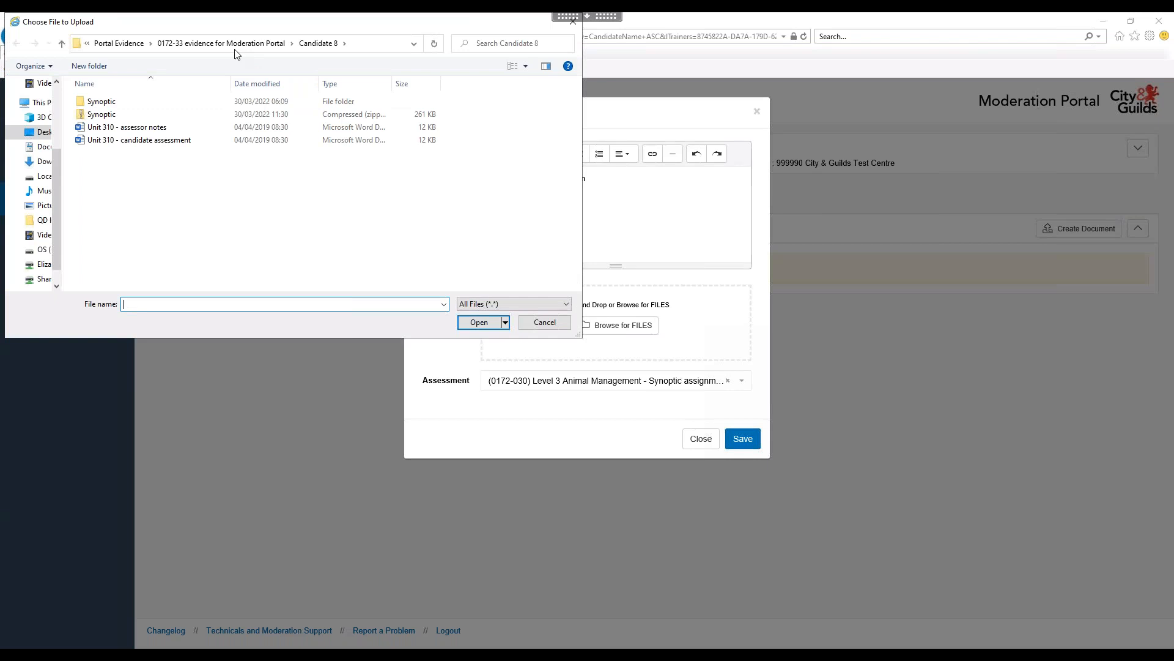
left_click(206, 44)
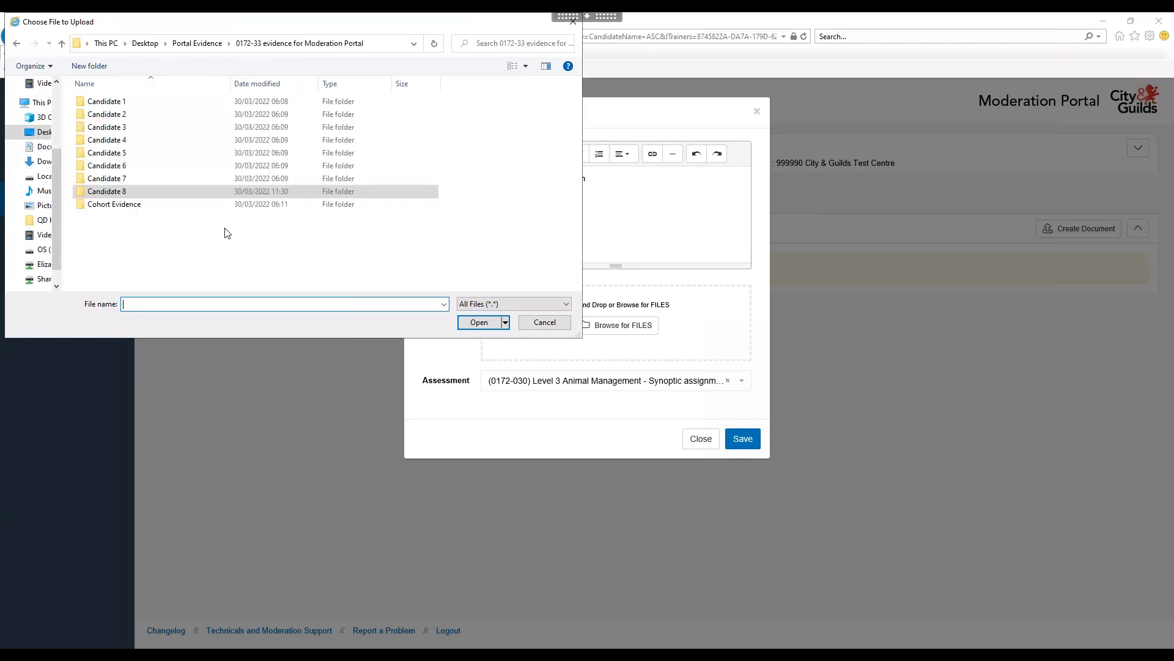
double_click(115, 206)
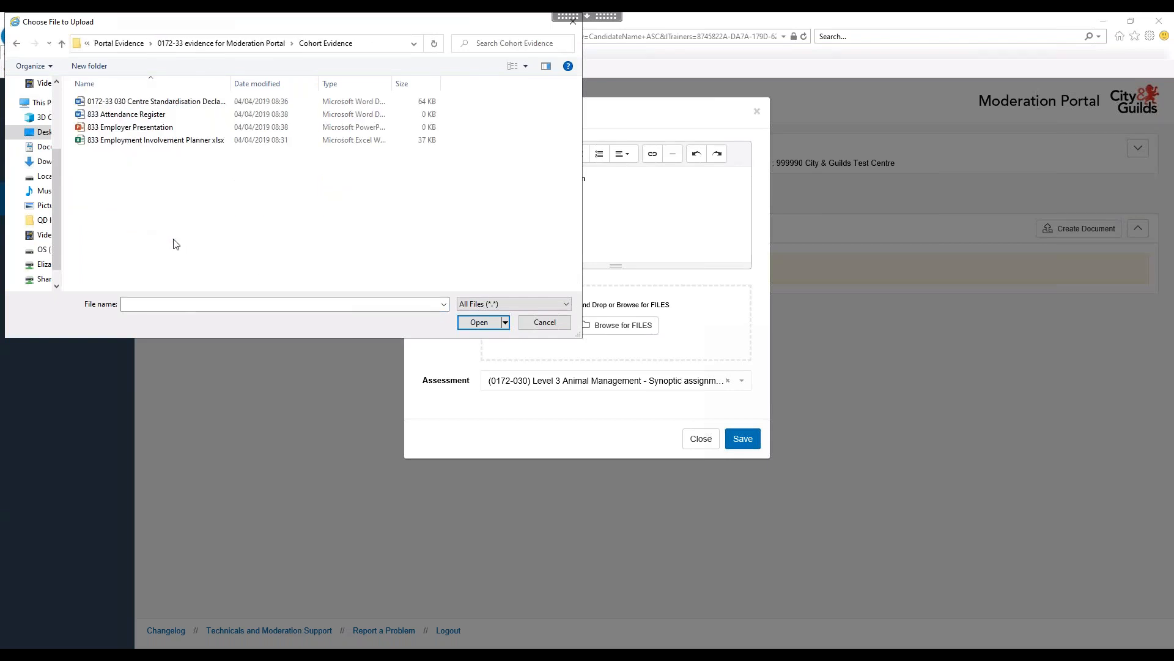
left_click_drag(231, 83, 316, 82)
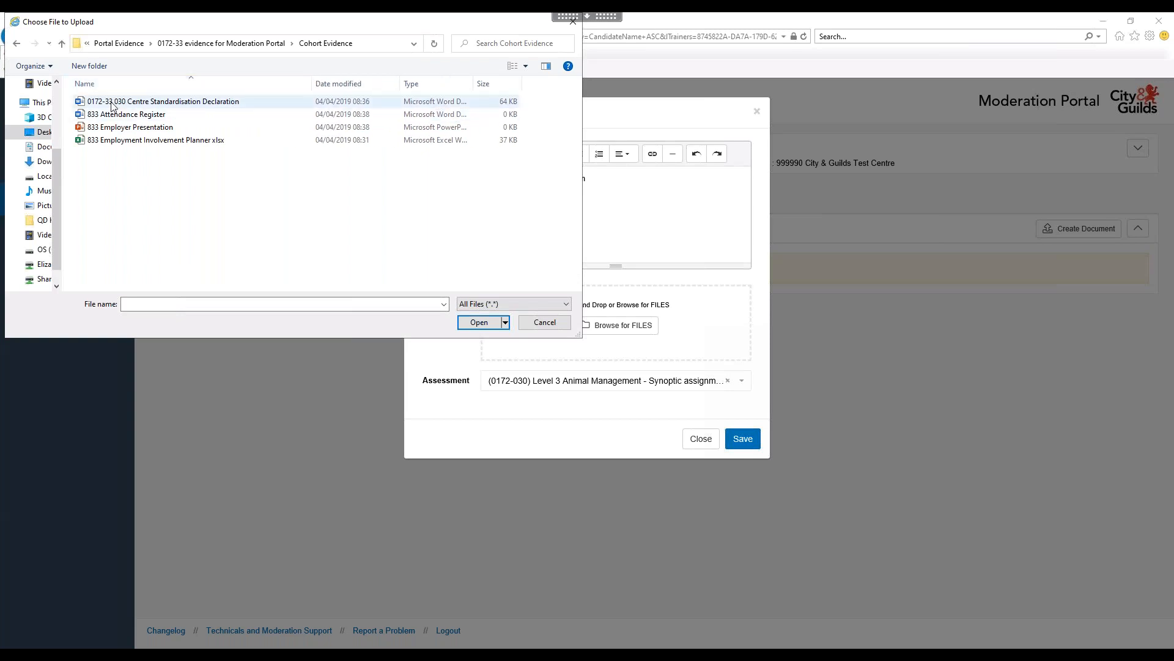
double_click(111, 103)
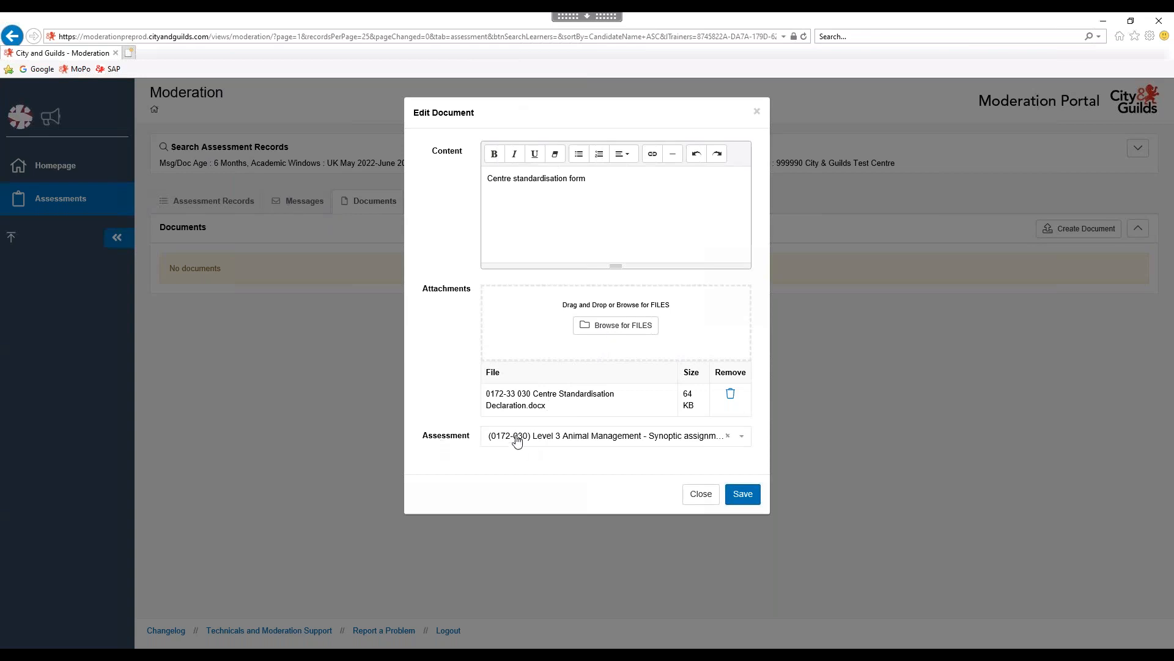
left_click(742, 493)
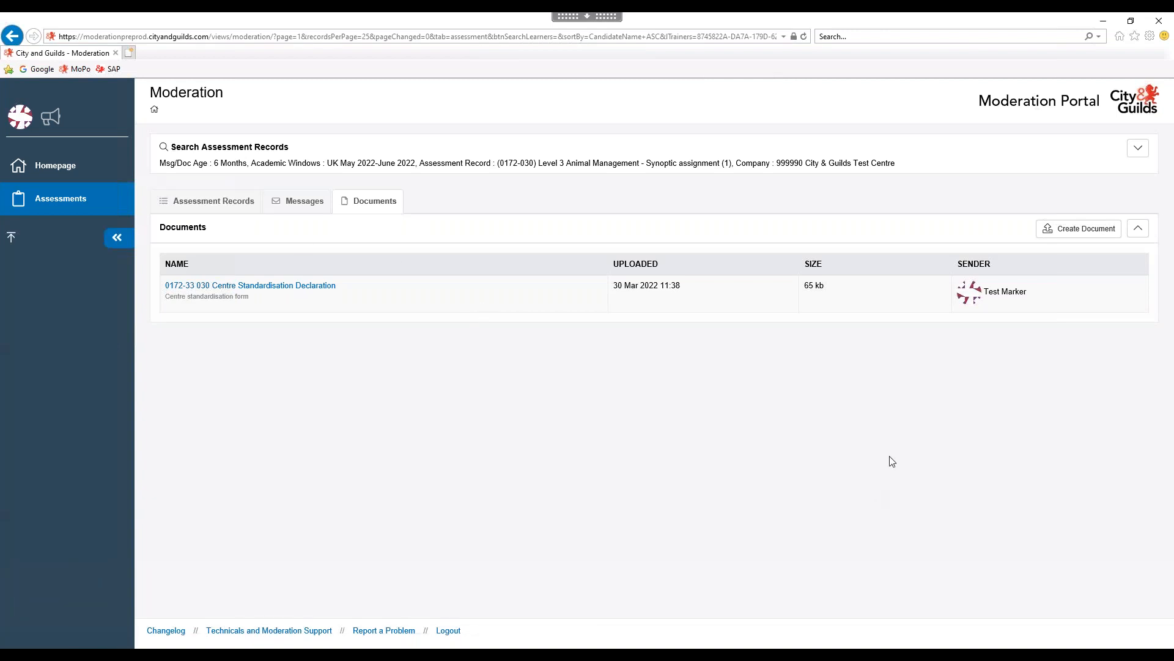
Search for the (0172-833) Level 3 Employer involvement assessment to list its 20 learners.
left_click(1138, 150)
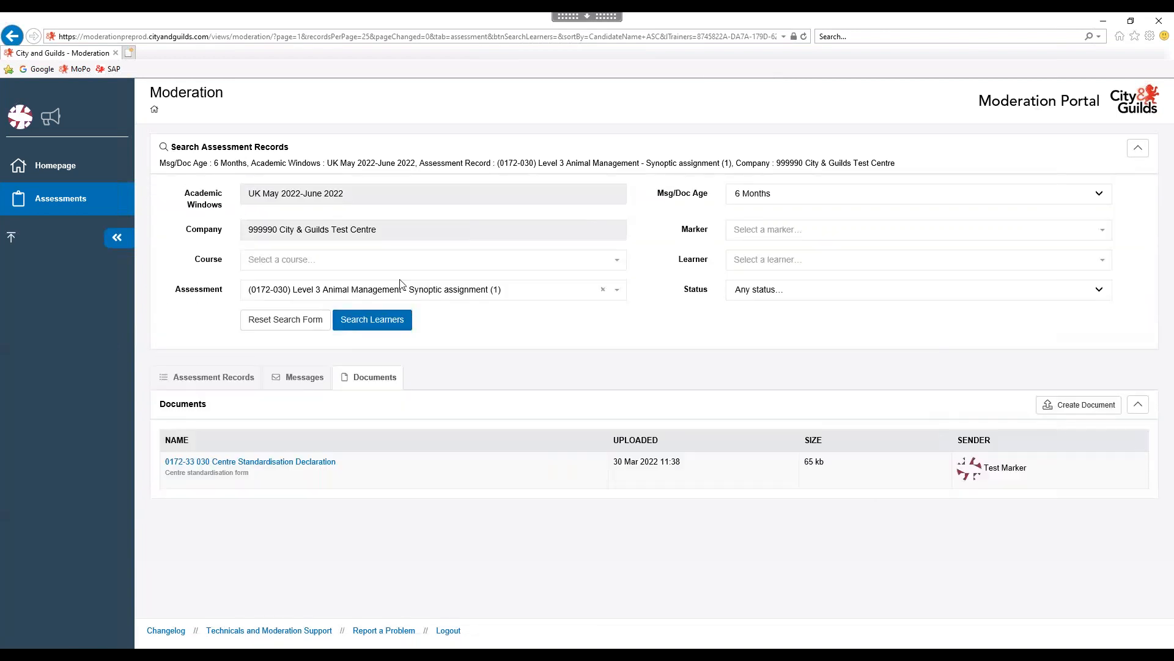
left_click(604, 295)
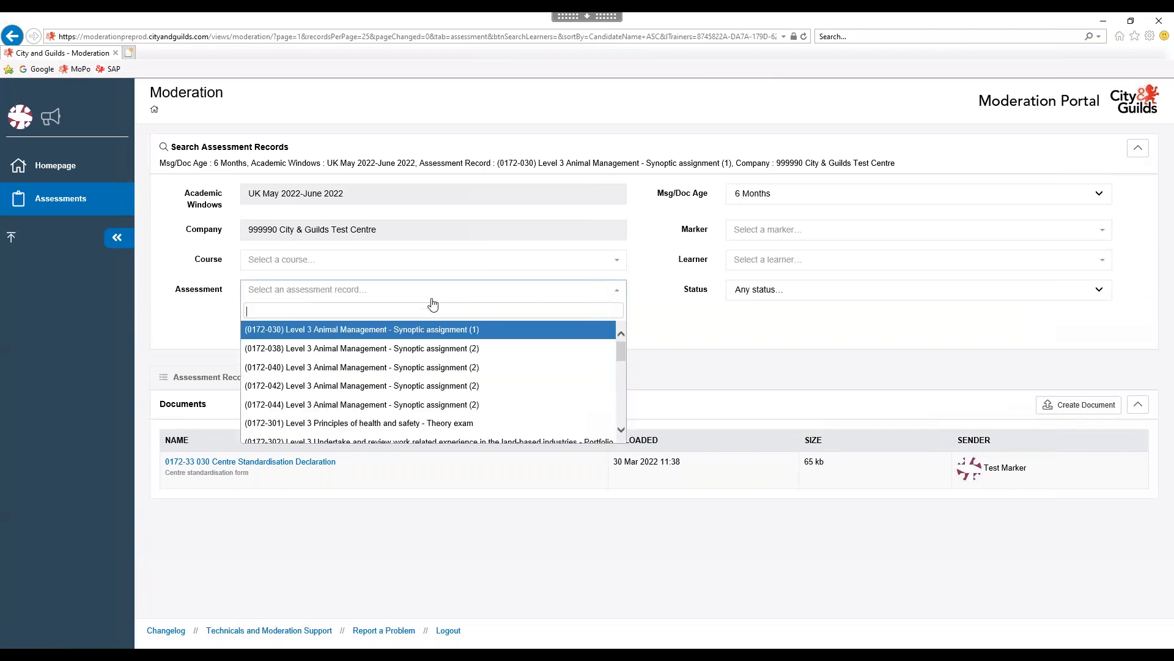
type("0172")
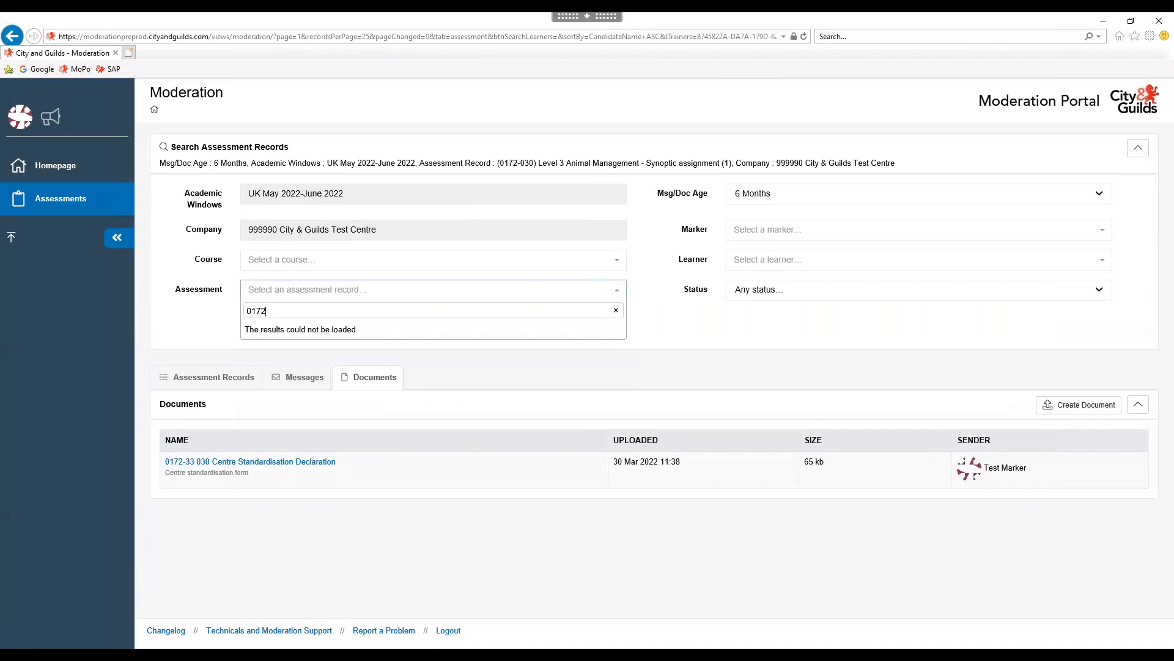
type("-833")
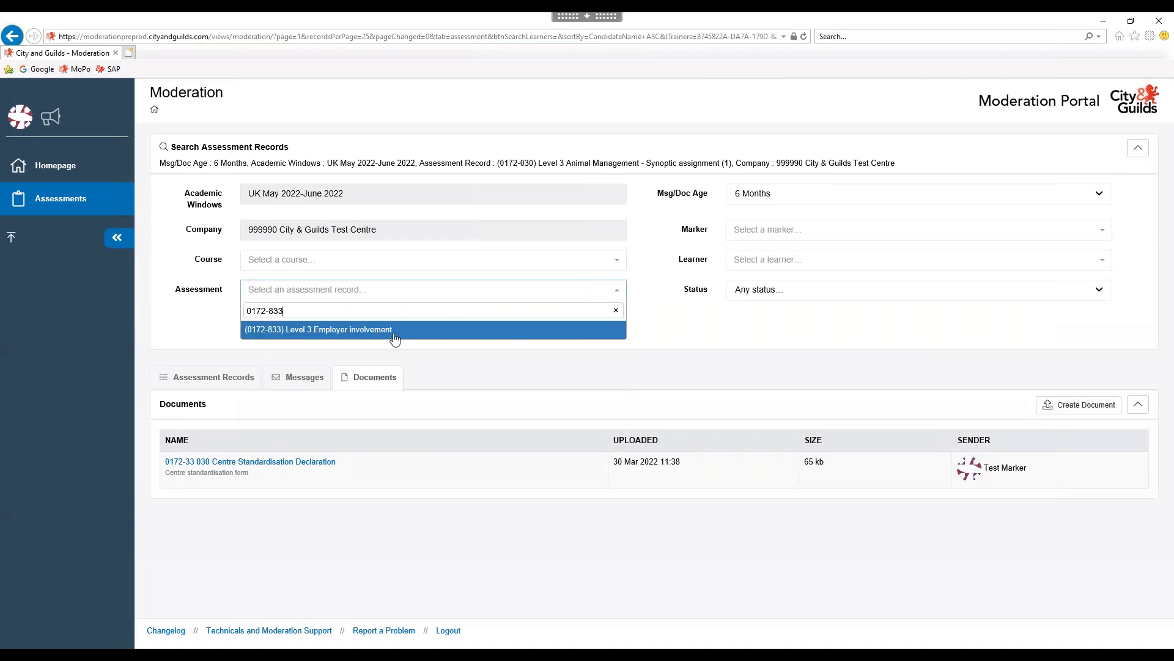
left_click(394, 338)
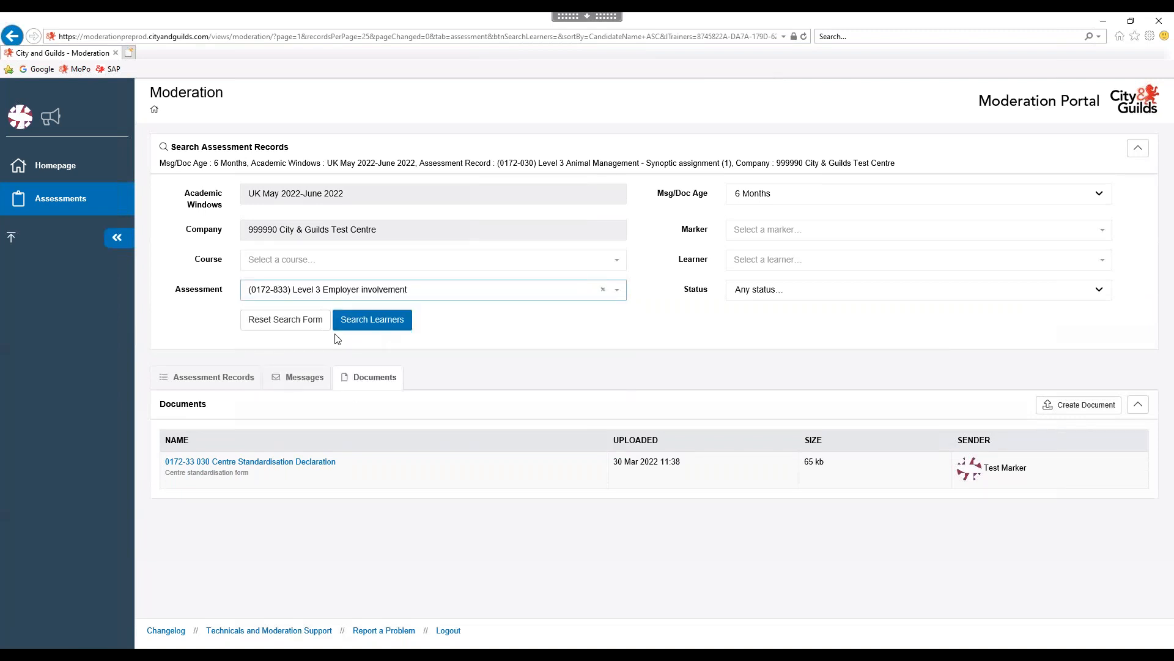
left_click(371, 319)
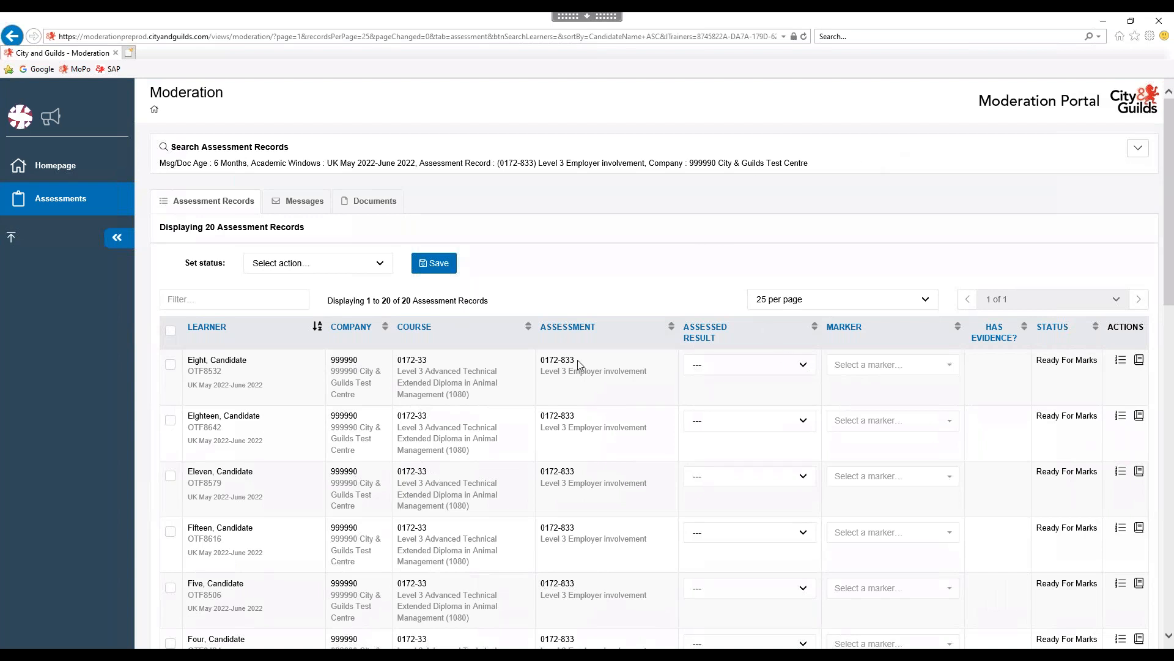
Glance at the first learner's result options, then view the empty 0172-833 Documents tab.
left_click(803, 366)
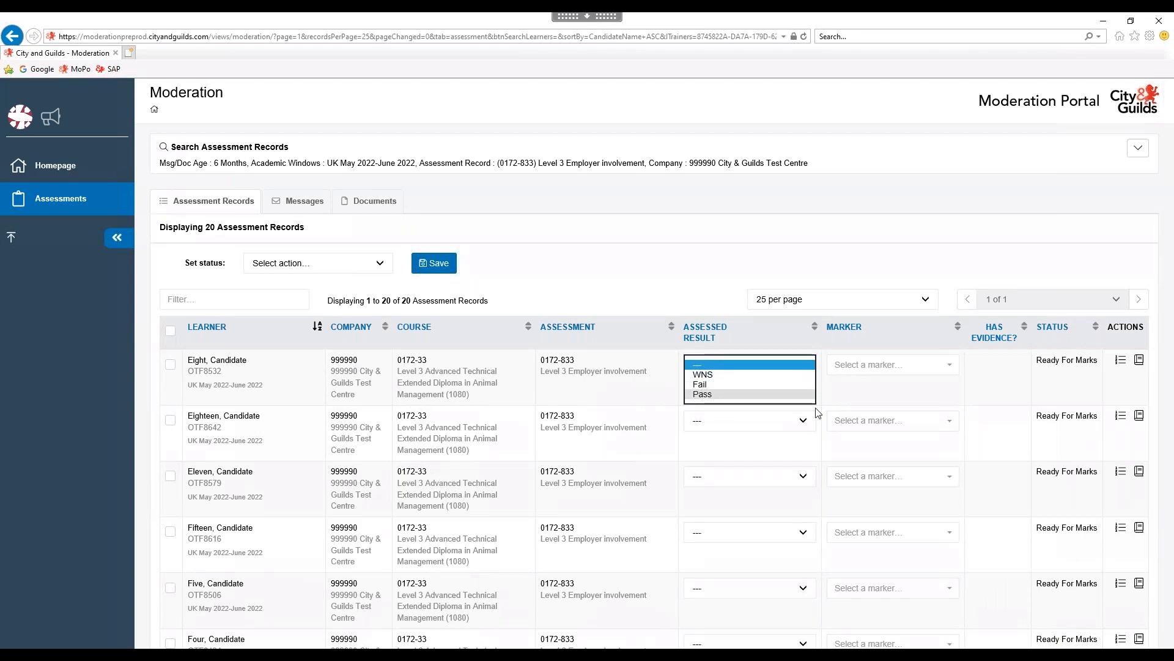
left_click(711, 308)
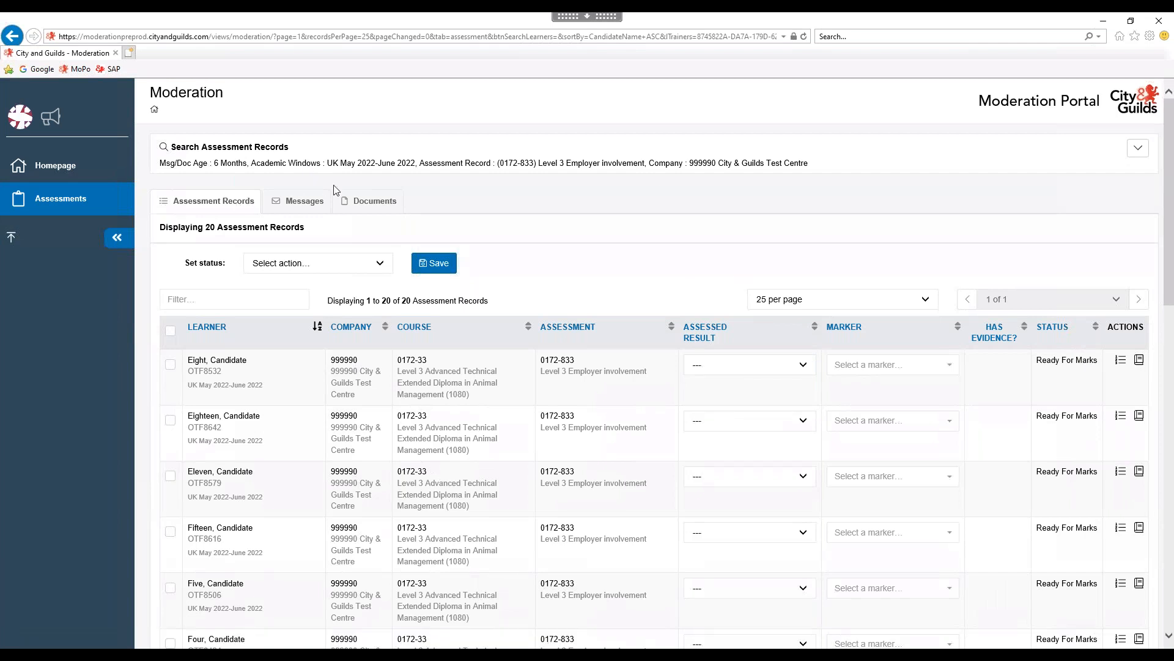
left_click(361, 205)
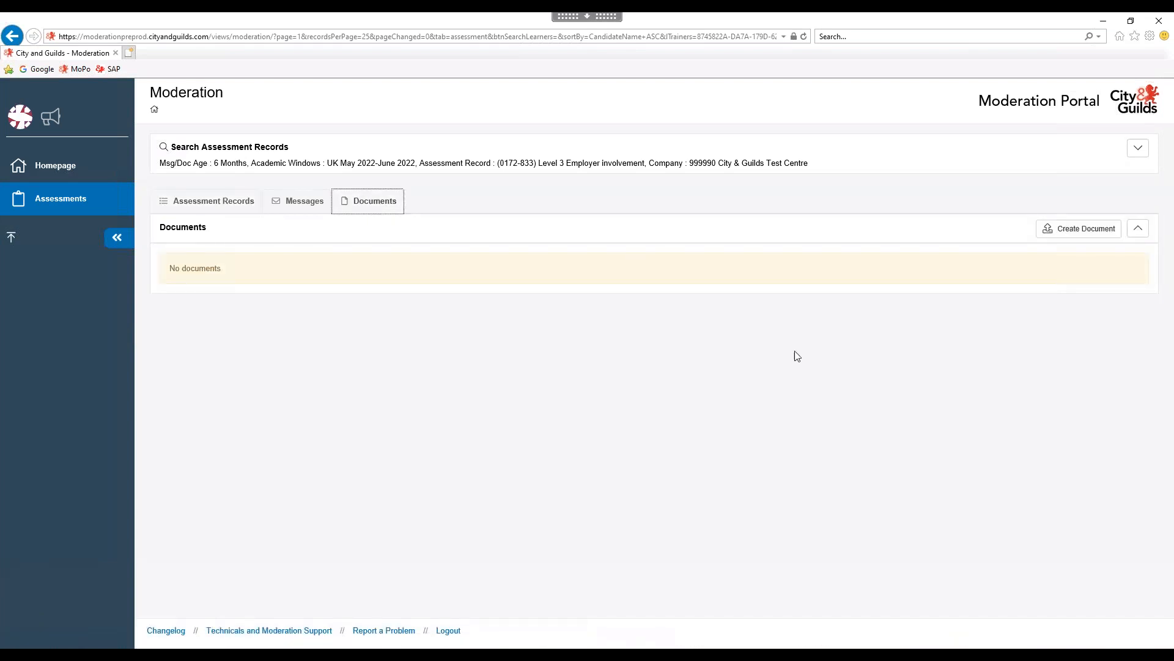
left_click_drag(521, 163, 645, 163)
left_click(557, 334)
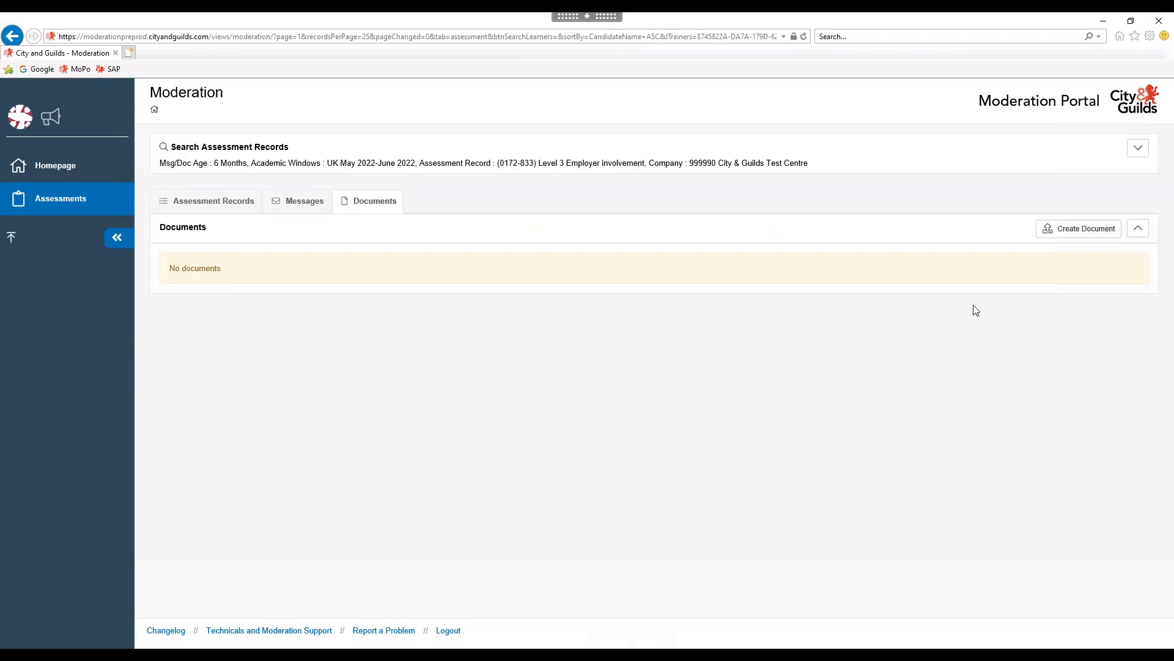
Create a new document and attach the three 833 evidence files; only the Employment Involvement Planner gets attached after a file-size error.
left_click(1077, 230)
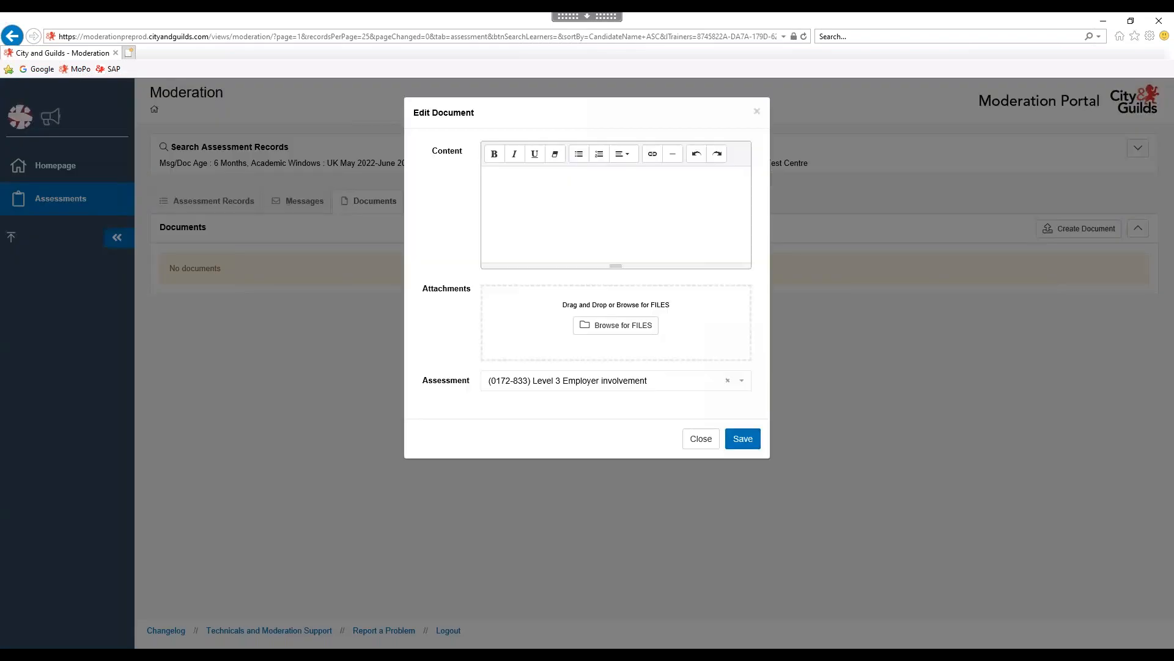
left_click(617, 326)
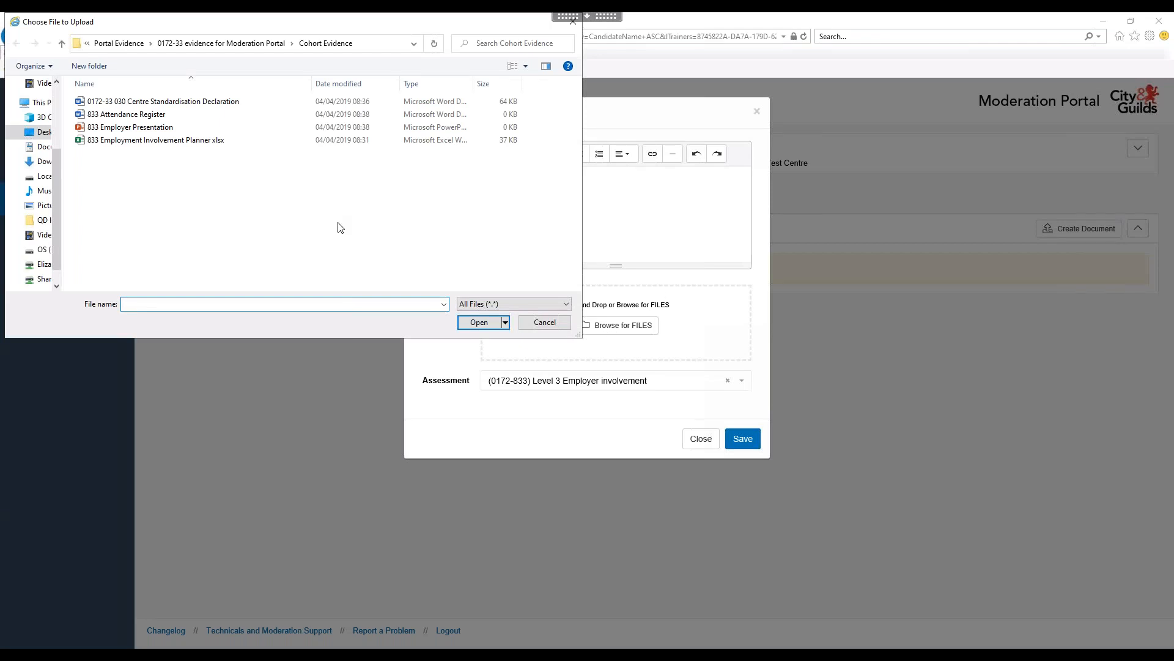
left_click(121, 130)
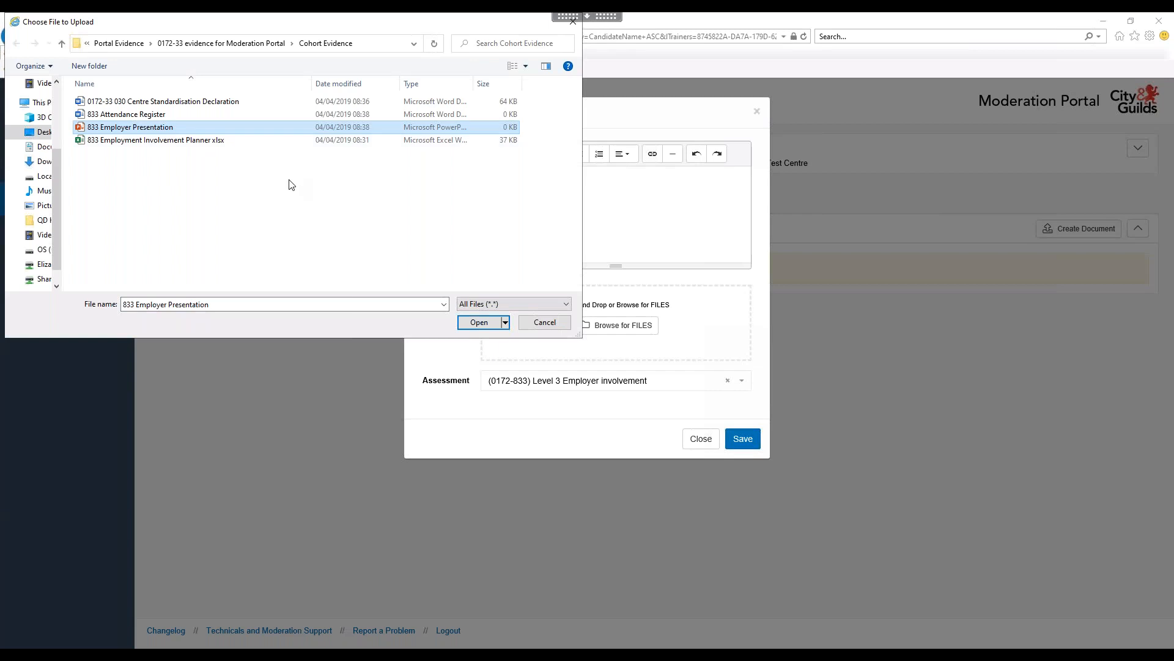
left_click(135, 116, "ctrl")
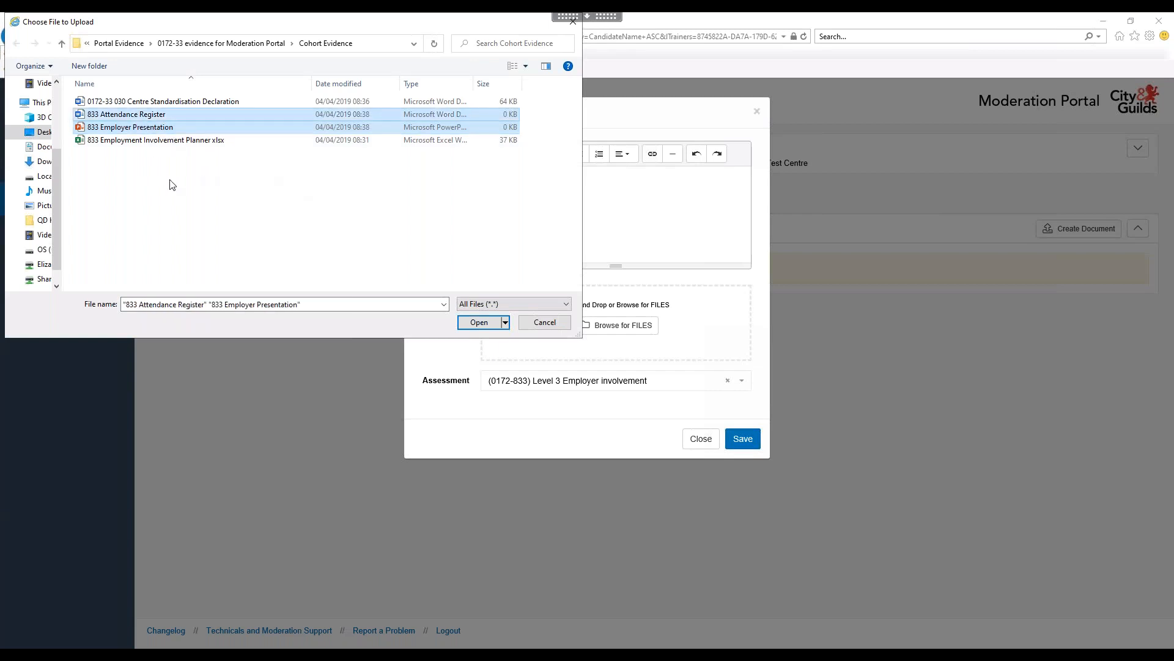
left_click(150, 142, "ctrl")
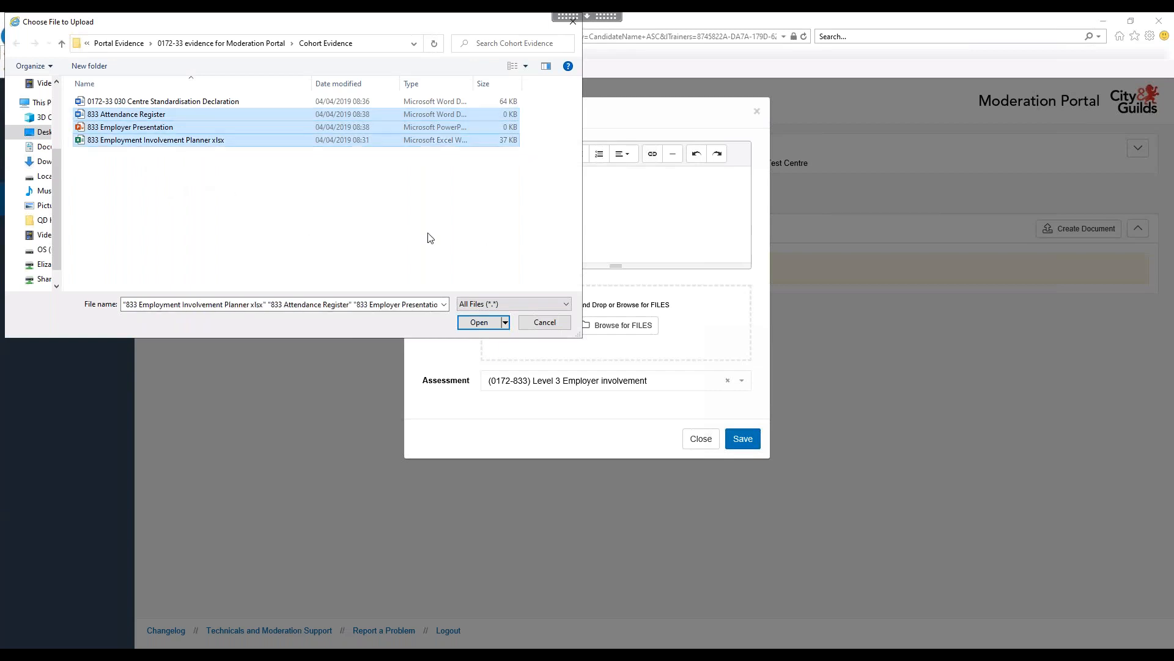
left_click(479, 322)
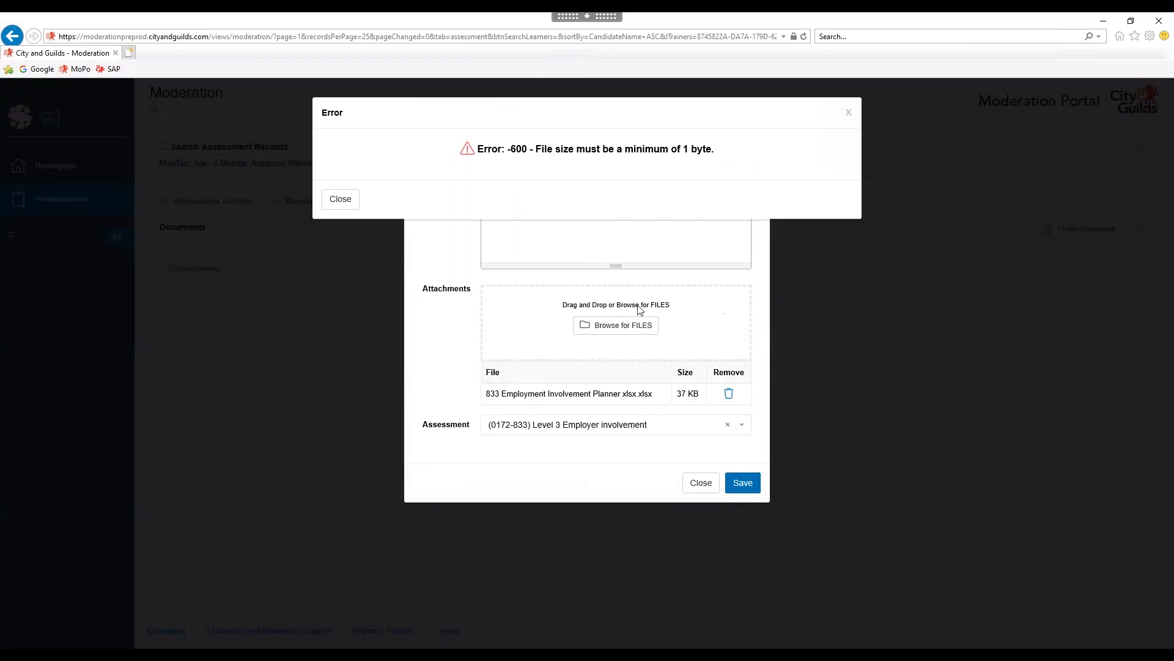
left_click(848, 114)
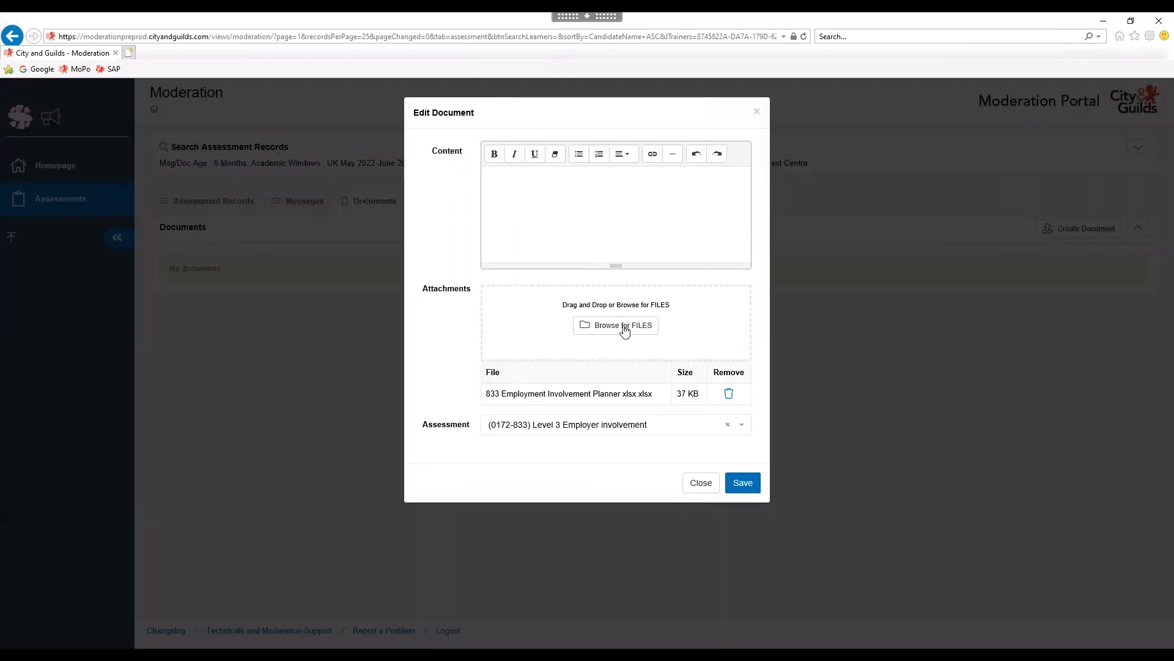
left_click(625, 327)
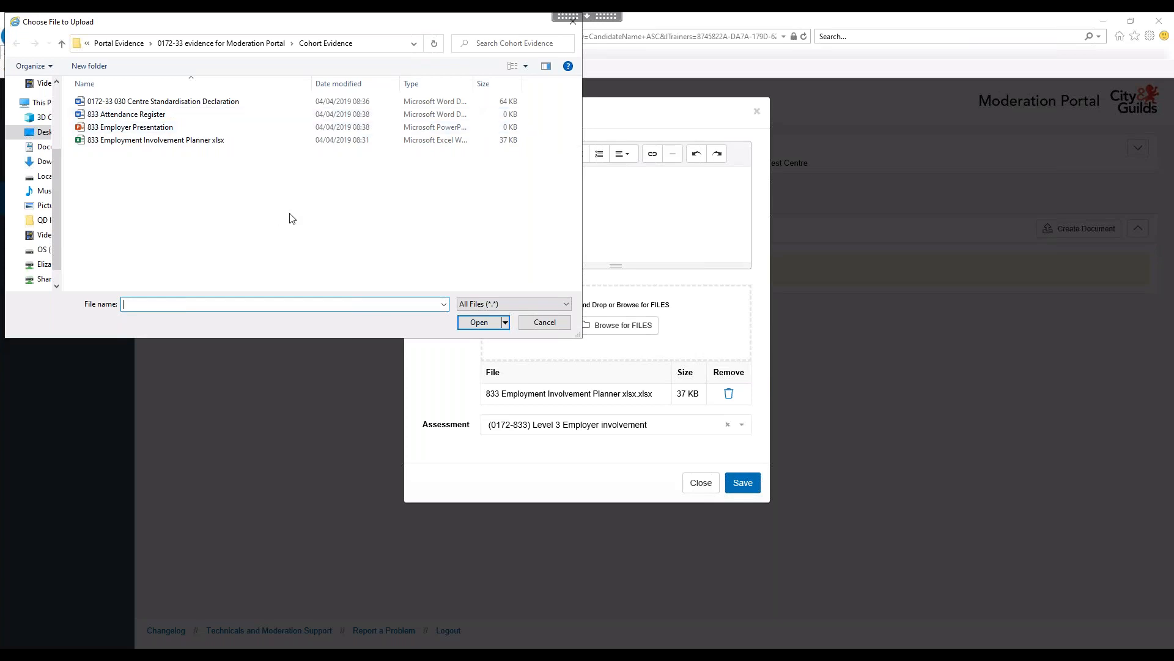
left_click(536, 325)
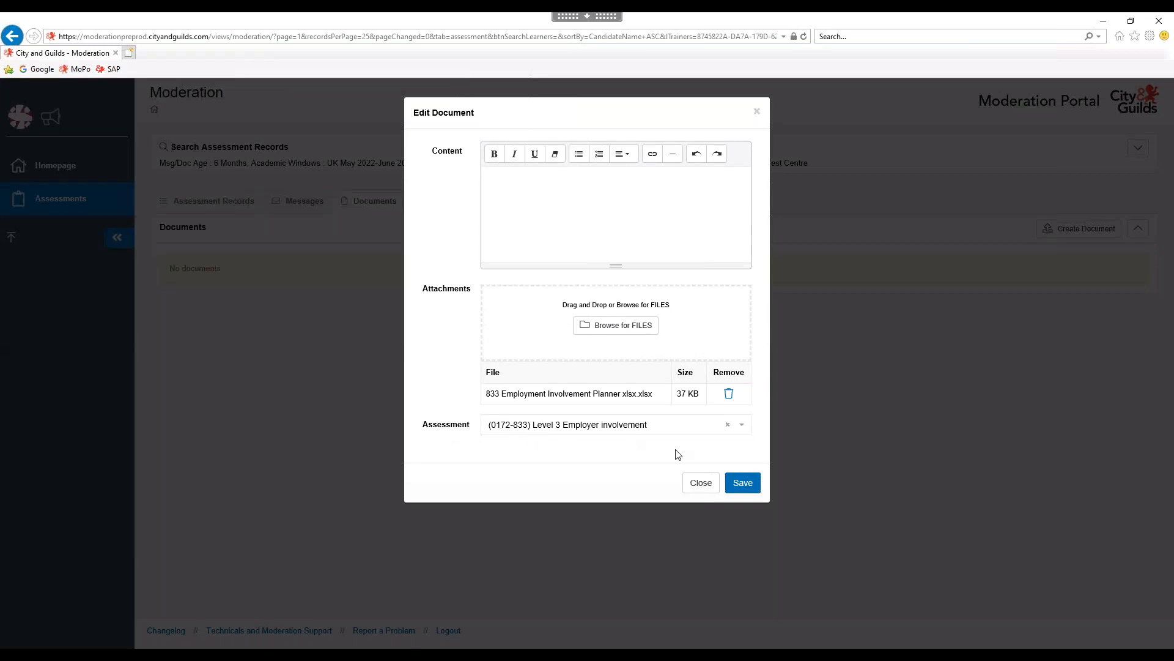
Save the document with the content 'El planner and evidence'.
left_click(742, 486)
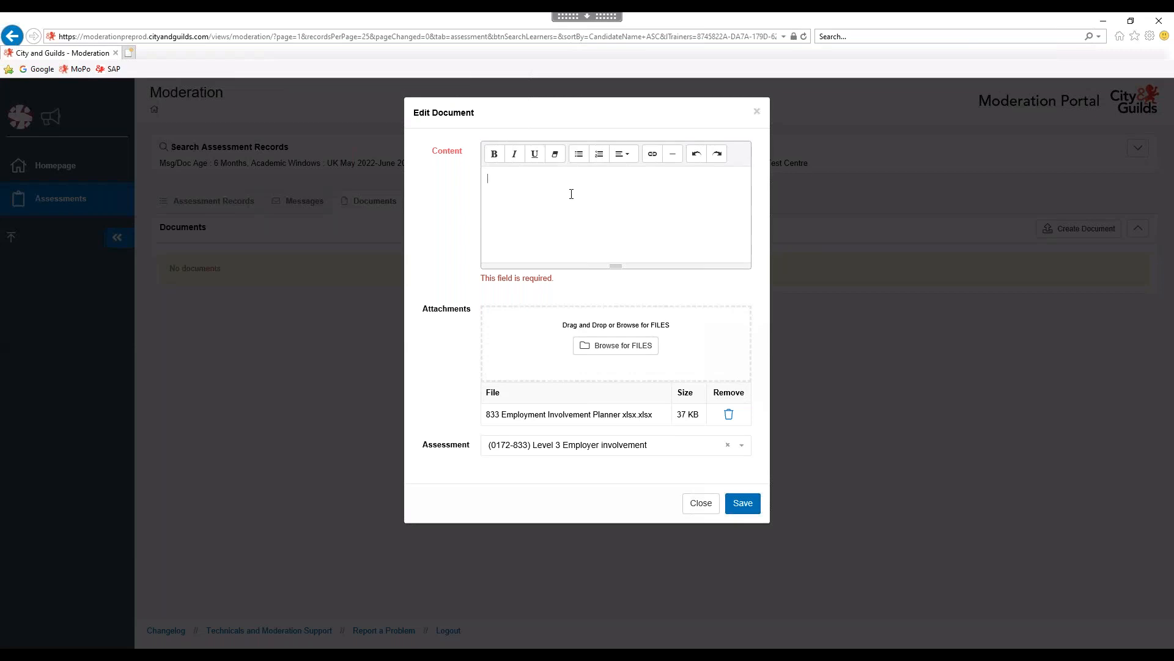
type("El planner and evidence")
left_click(746, 503)
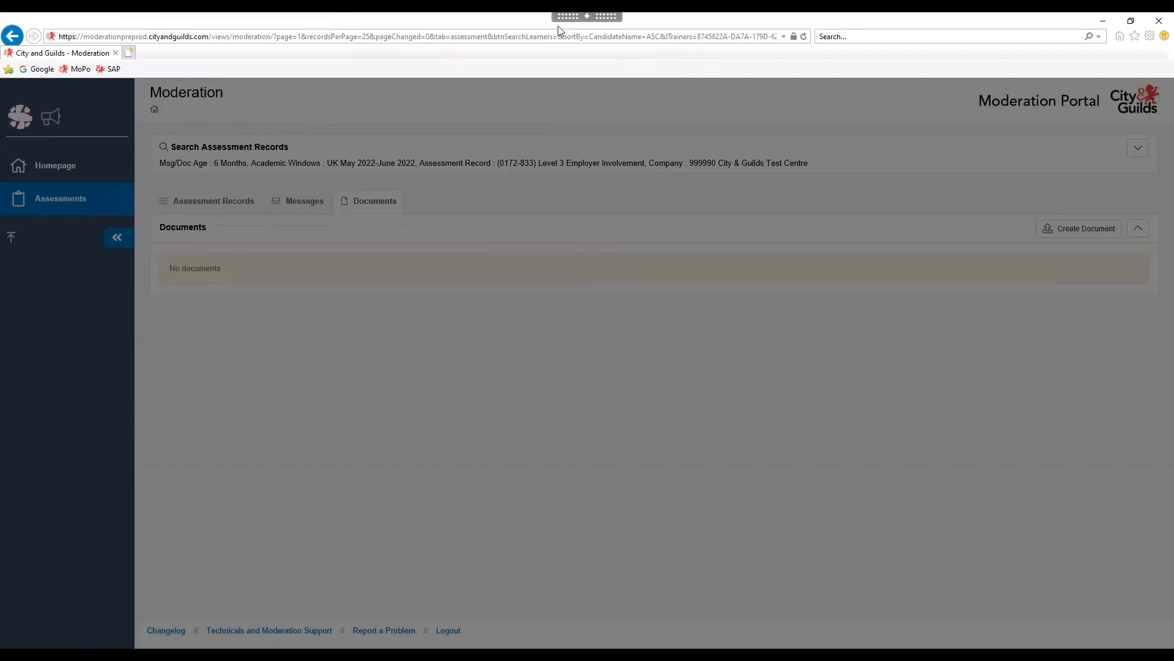
Present the Centre Training Event 2022 deck from the Demonstration slide, advancing to the Moderation slide.
mouse_move(587, 19)
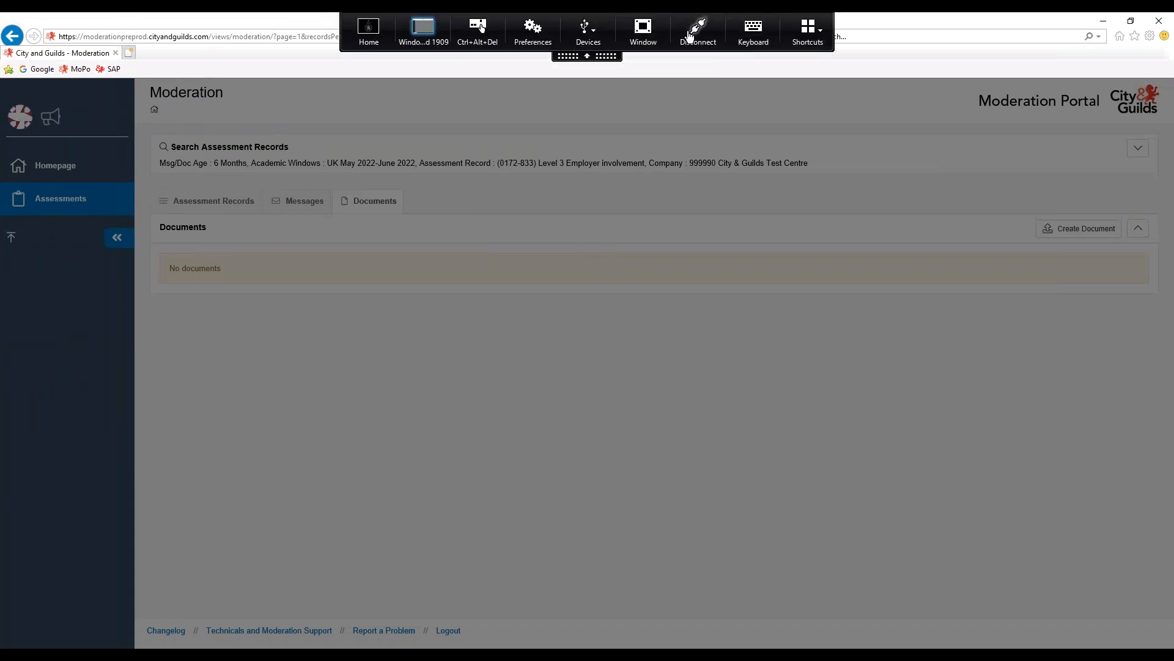
left_click(643, 30)
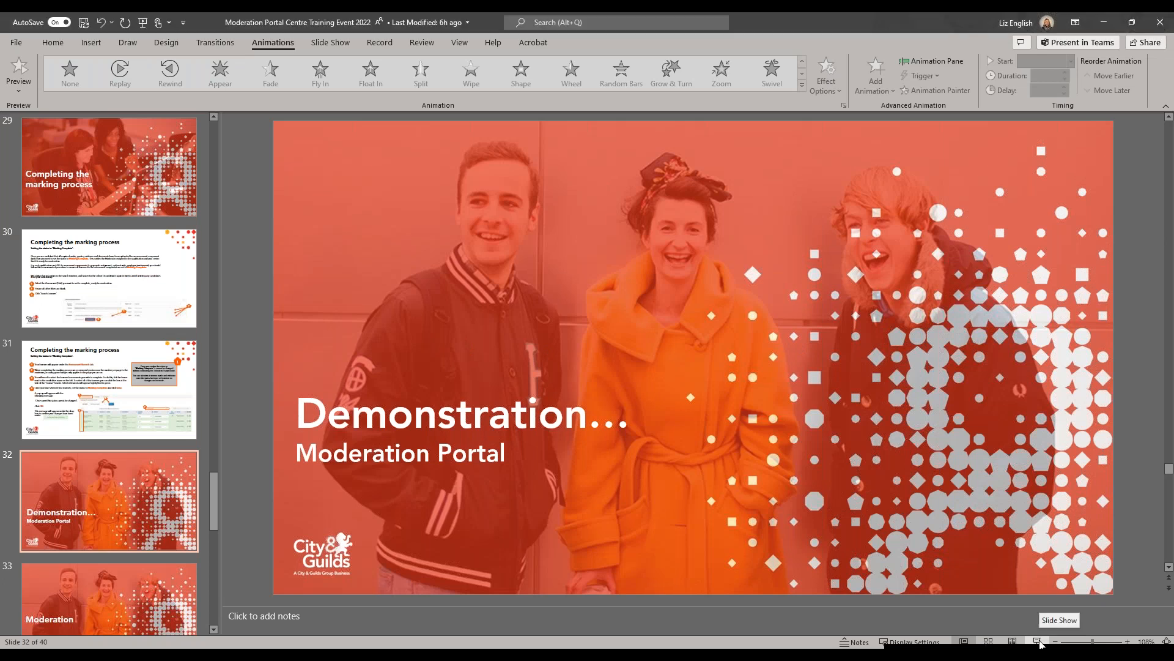
left_click(1038, 641)
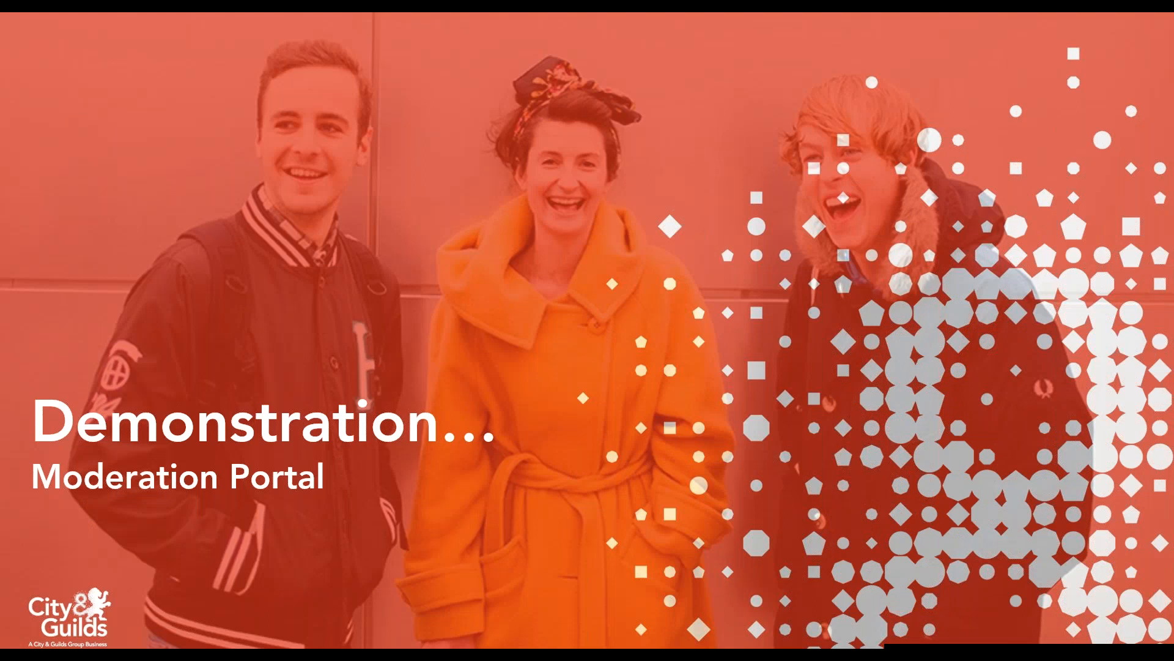
key("Right")
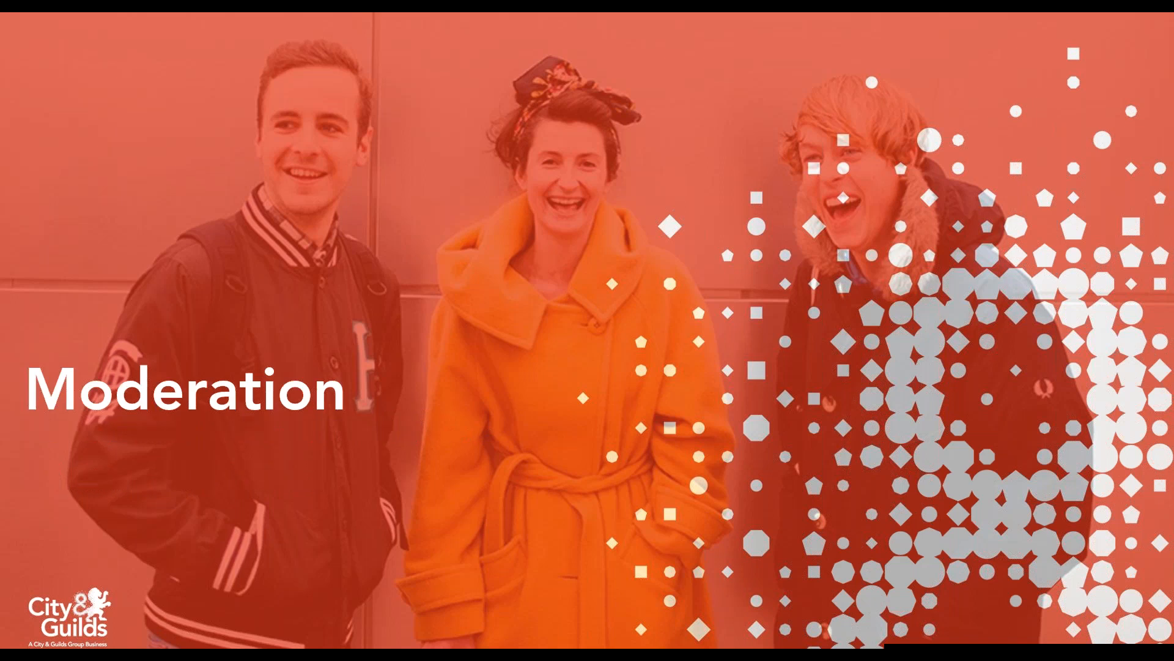